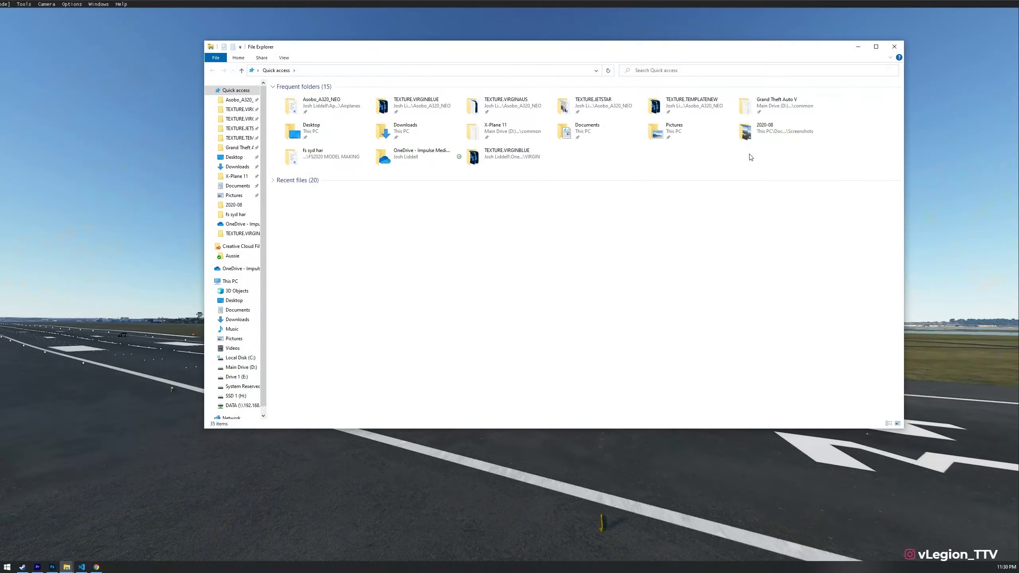
# Navigate File Explorer to the %appdata% location.
pyautogui.moveTo(483, 53); pyautogui.dragTo(445, 81)
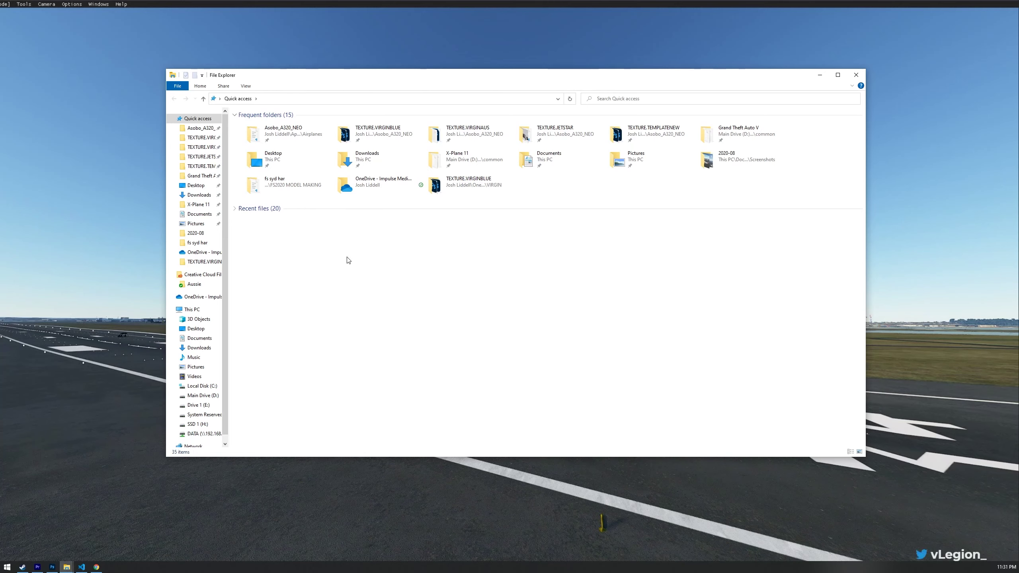
pyautogui.click(325, 101)
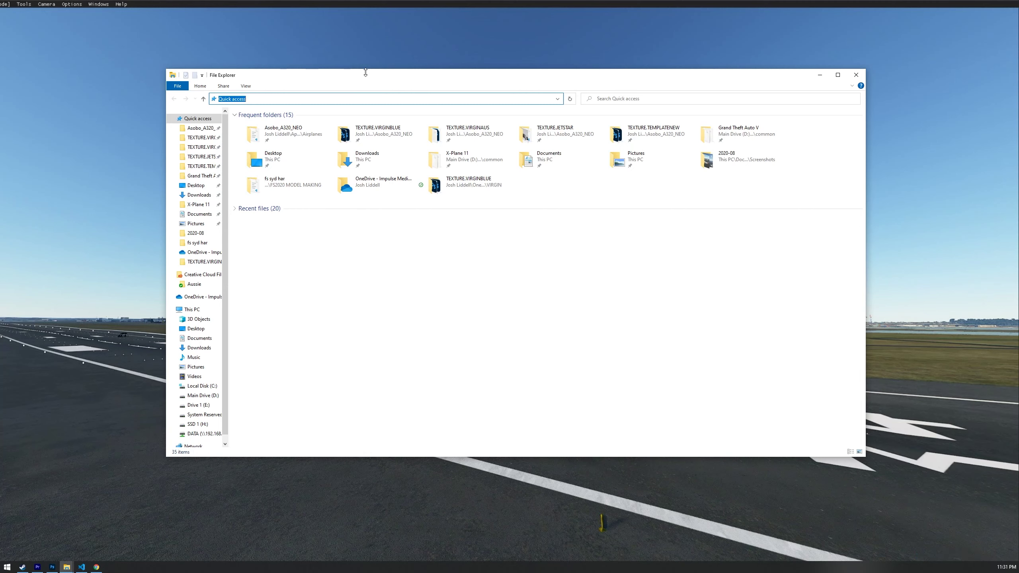
pyautogui.write('%appdata')
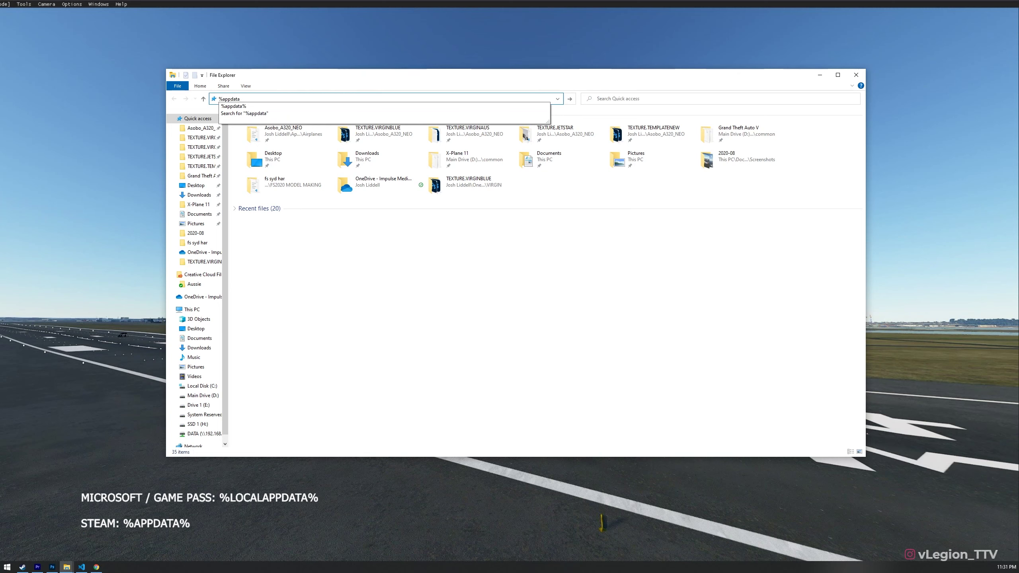
pyautogui.write('%')
pyautogui.press('Return')
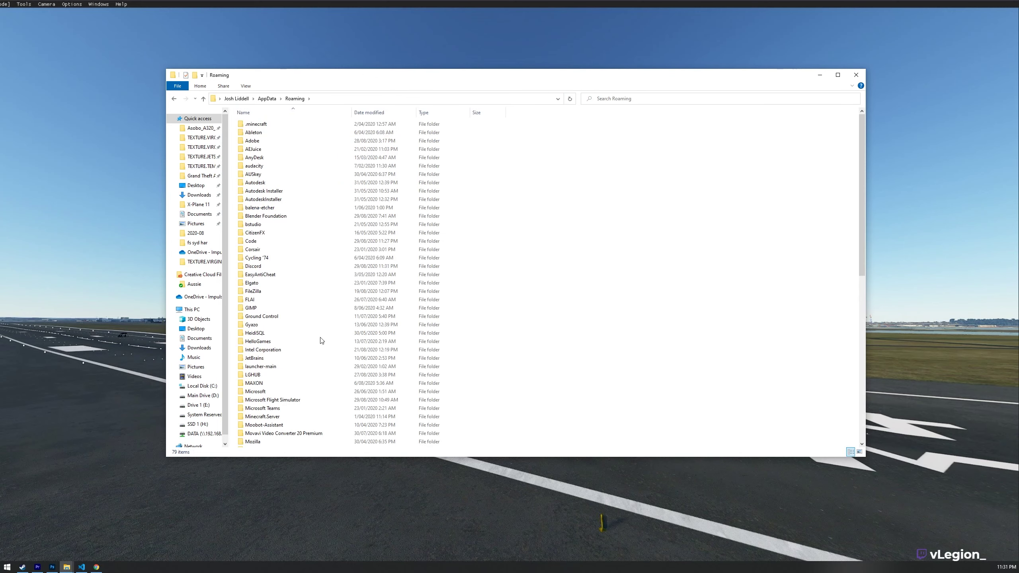
# Open the Microsoft Flight Simulator folder and its Packages subfolder.
pyautogui.click(251, 401)
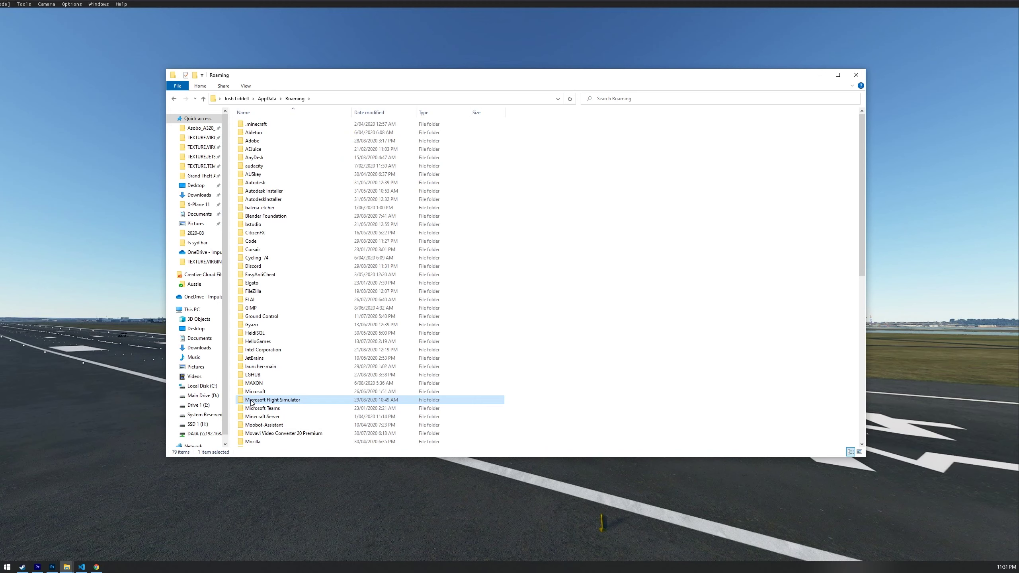
pyautogui.doubleClick(320, 400)
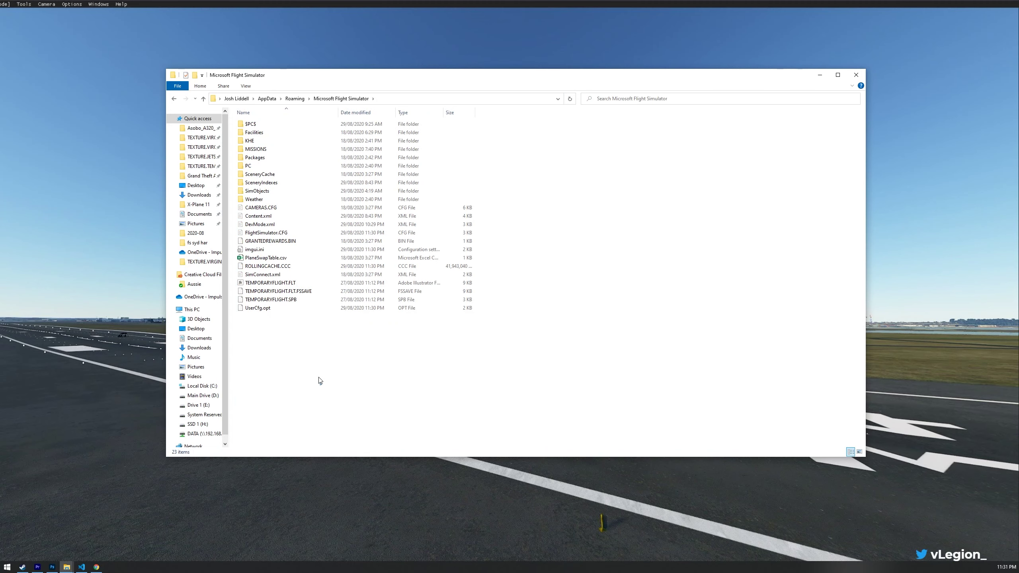
pyautogui.doubleClick(263, 158)
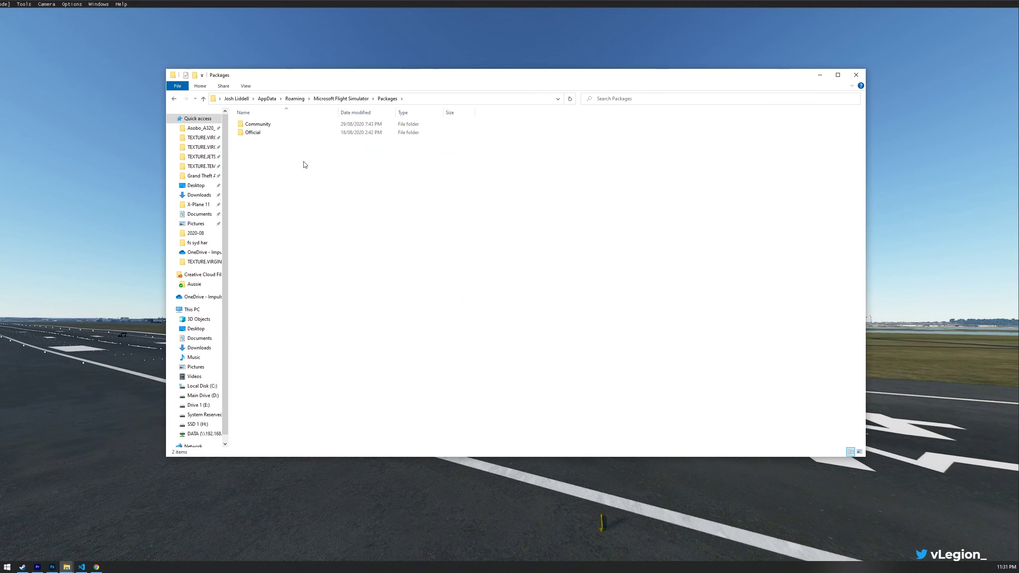
pyautogui.moveTo(375, 78); pyautogui.dragTo(479, 31)
pyautogui.click(351, 80)
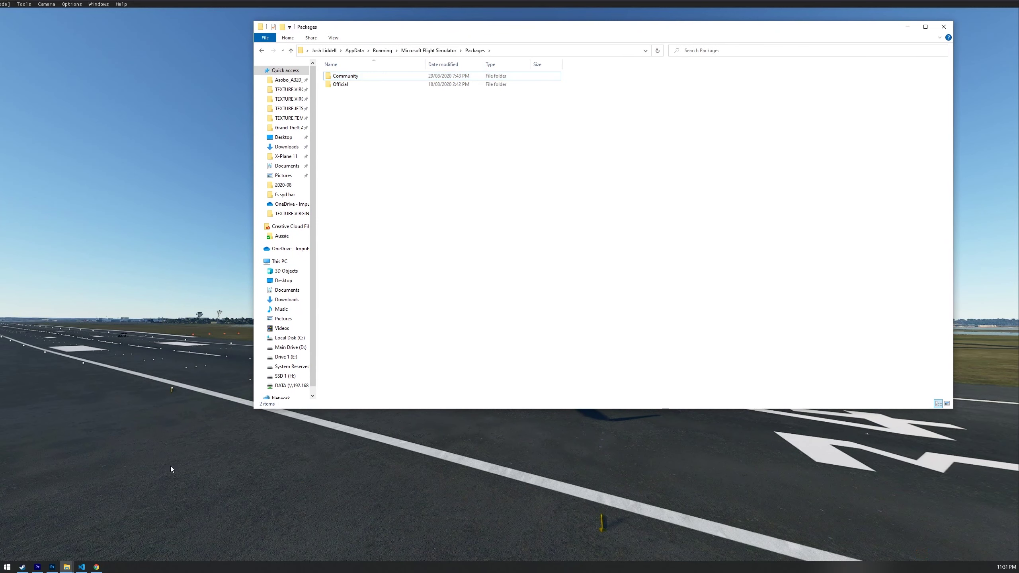
# Switch to Google Drive in Chrome and go to the Australia Pack V1.0 (FS2020) folder.
pyautogui.click(96, 567)
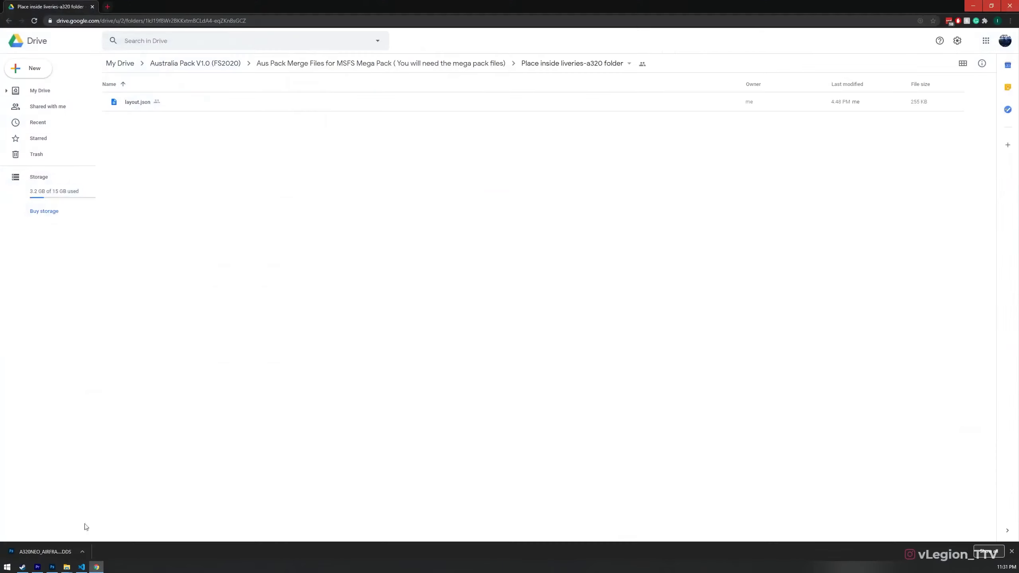
pyautogui.click(171, 63)
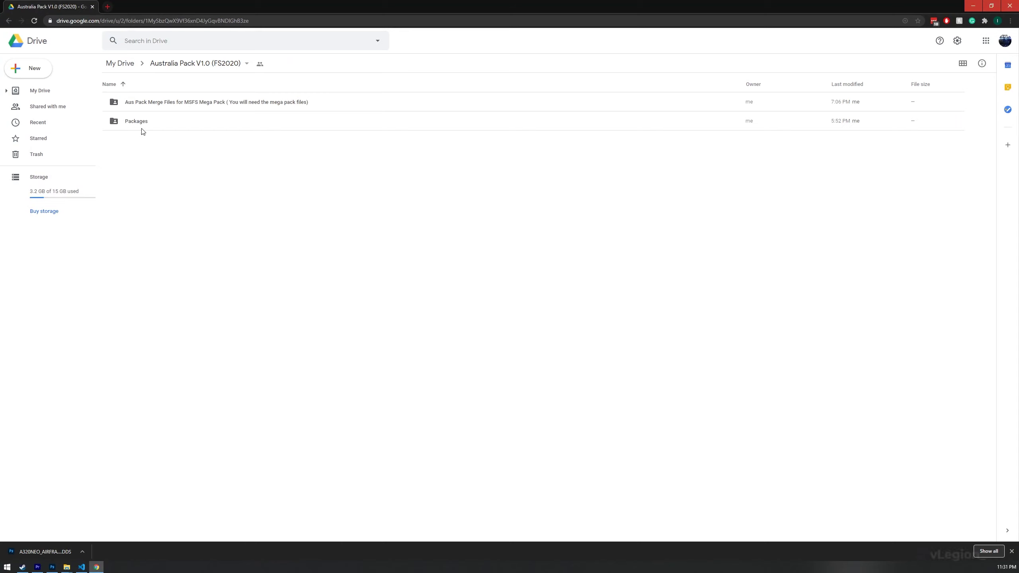
# Switch back to File Explorer, go up to the Microsoft Flight Simulator folder and reopen Packages beside the Drive file list.
pyautogui.moveTo(66, 568)
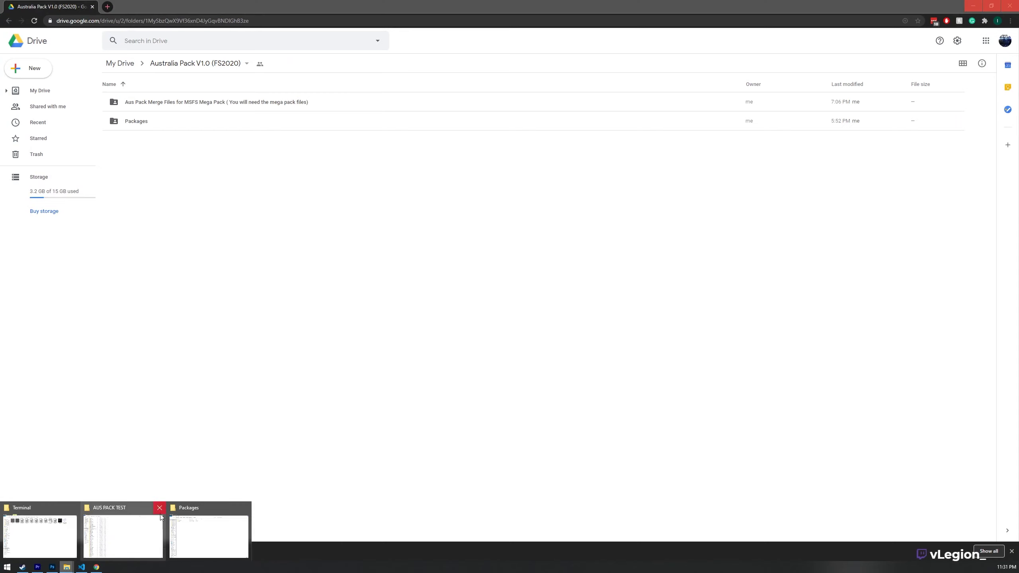
pyautogui.click(203, 520)
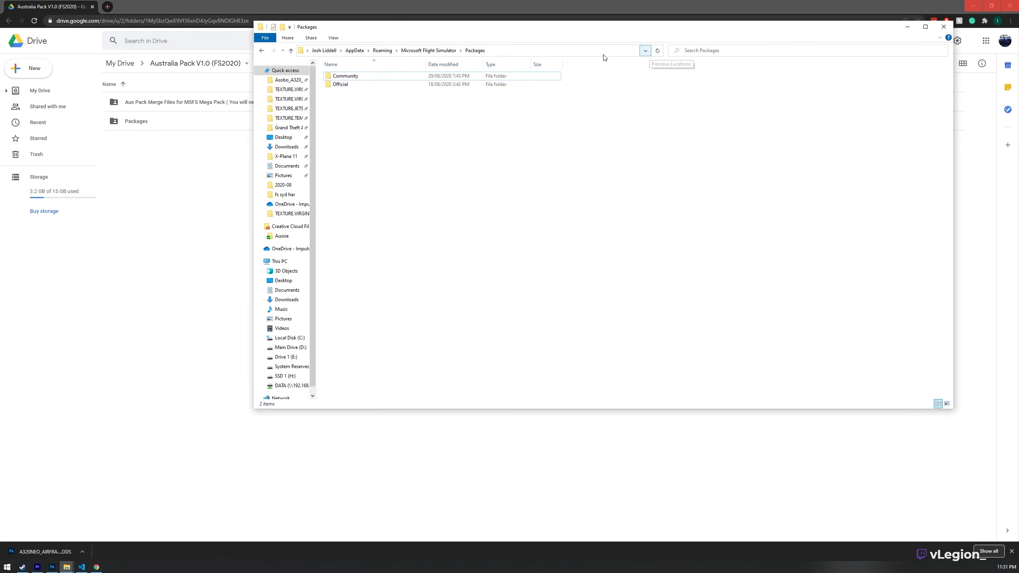
pyautogui.click(261, 51)
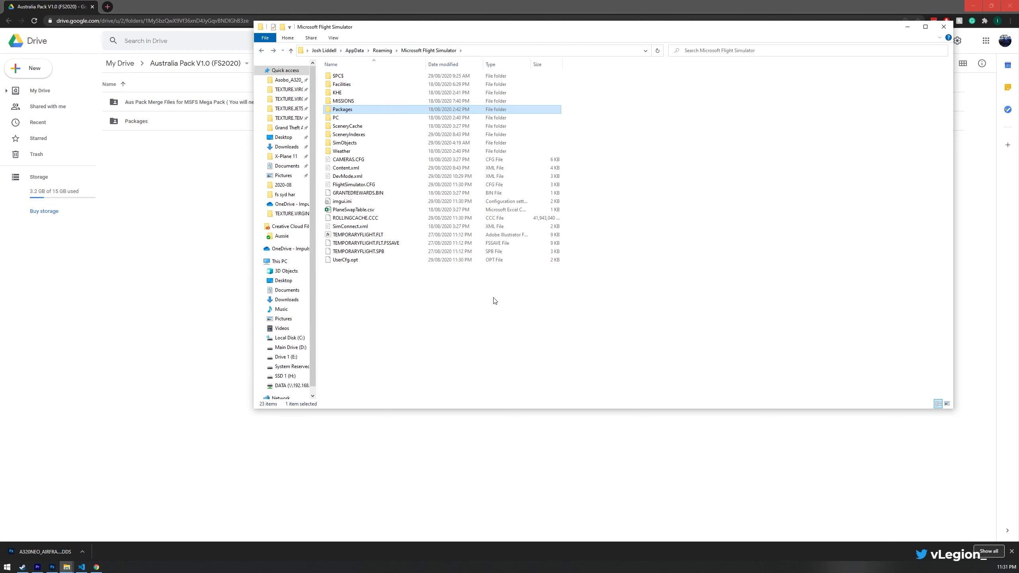
pyautogui.moveTo(687, 277); pyautogui.dragTo(364, 387)
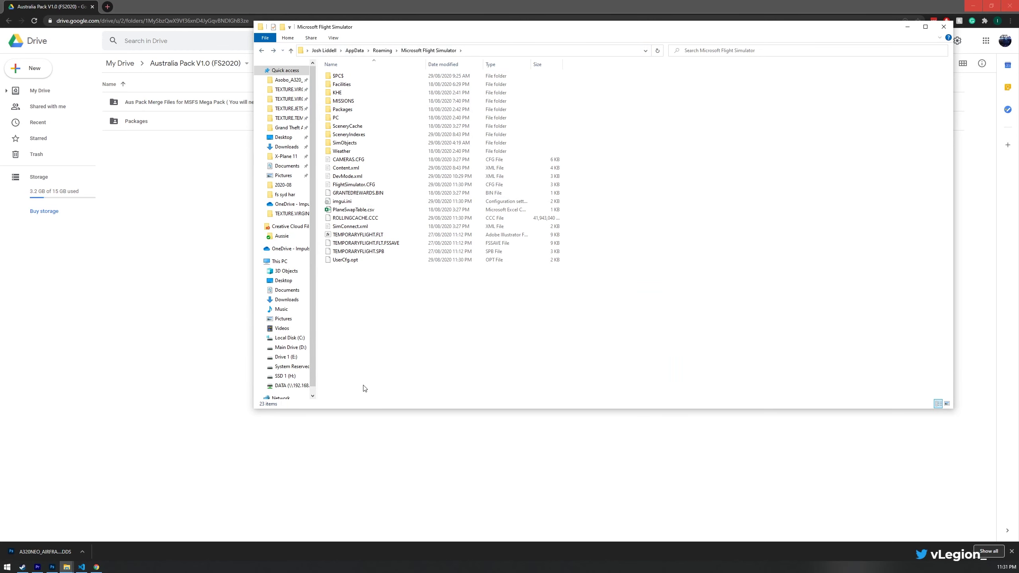
pyautogui.doubleClick(353, 109)
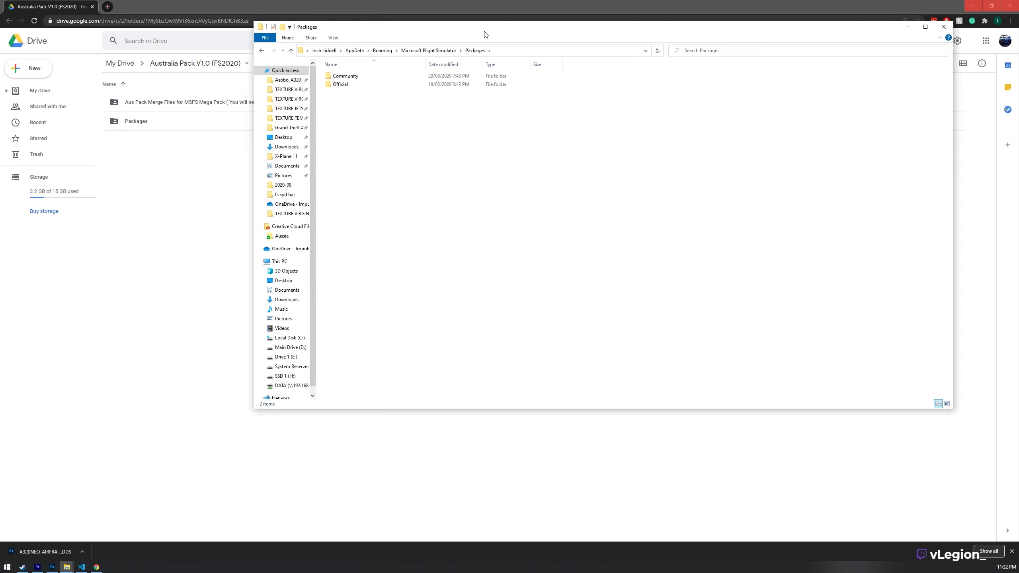
pyautogui.moveTo(486, 35); pyautogui.dragTo(520, 95)
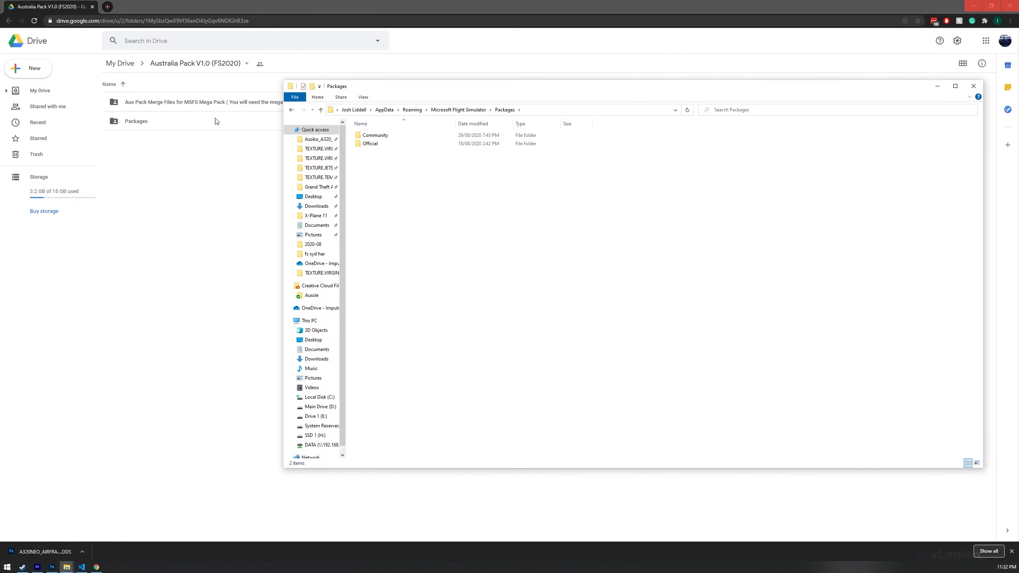
pyautogui.press('super+Right')
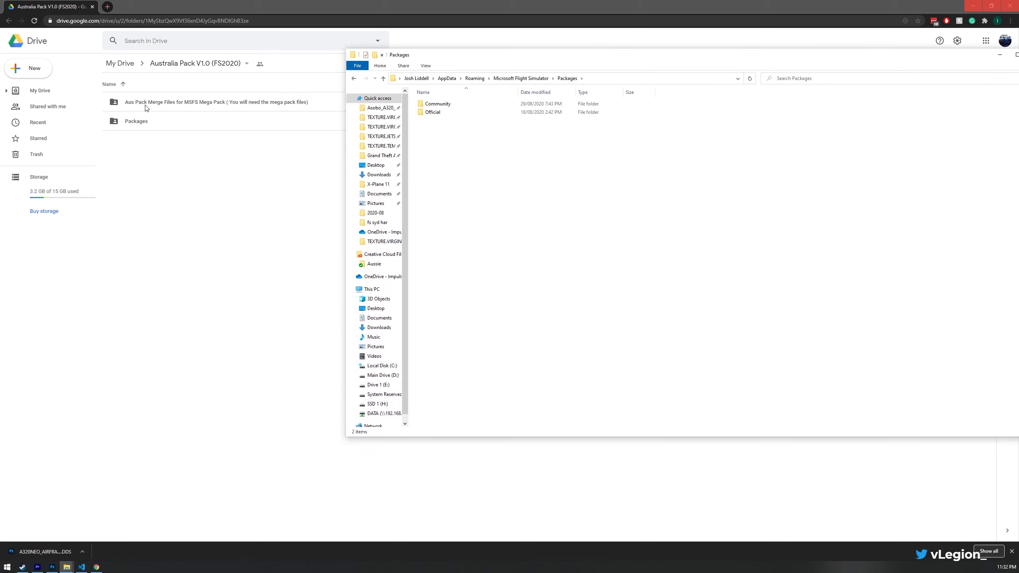
# Open the Aus Pack Merge Files for MSFS Mega Pack folder in Google Drive.
pyautogui.click(191, 104)
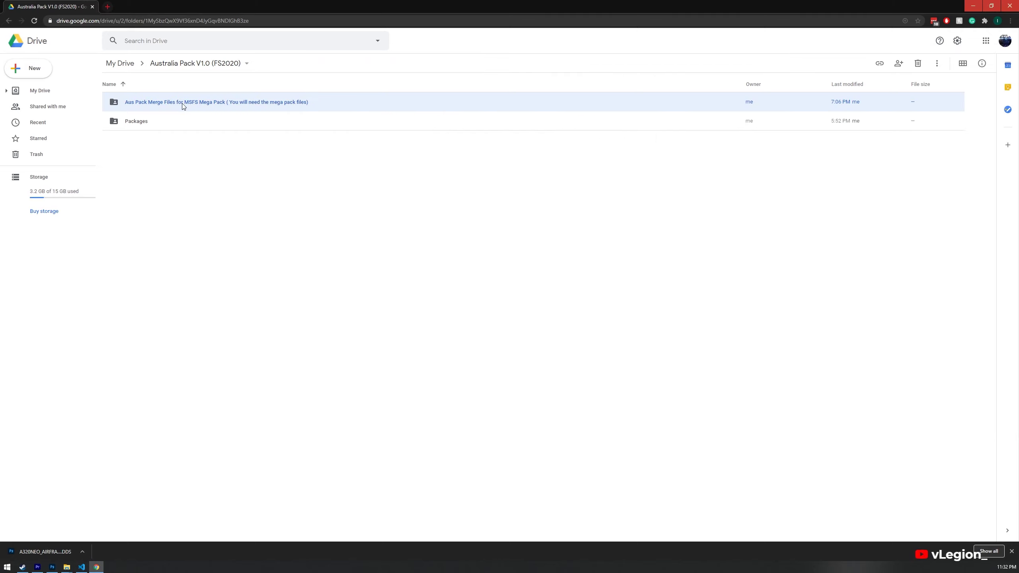
pyautogui.doubleClick(185, 103)
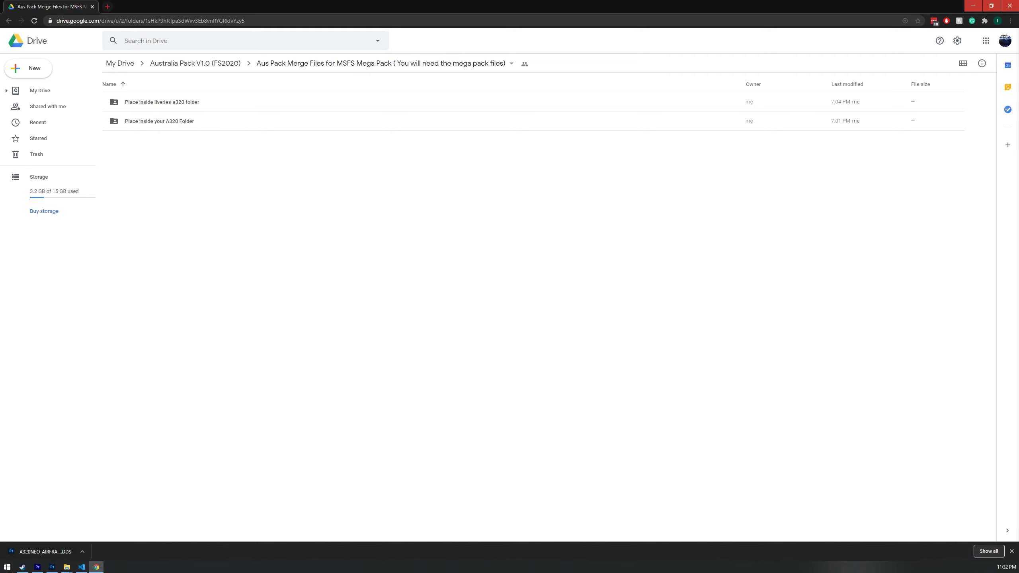
# Switch to File Explorer and open the liveries-a320 folder inside Community.
pyautogui.hotkey('alt', 'Tab')
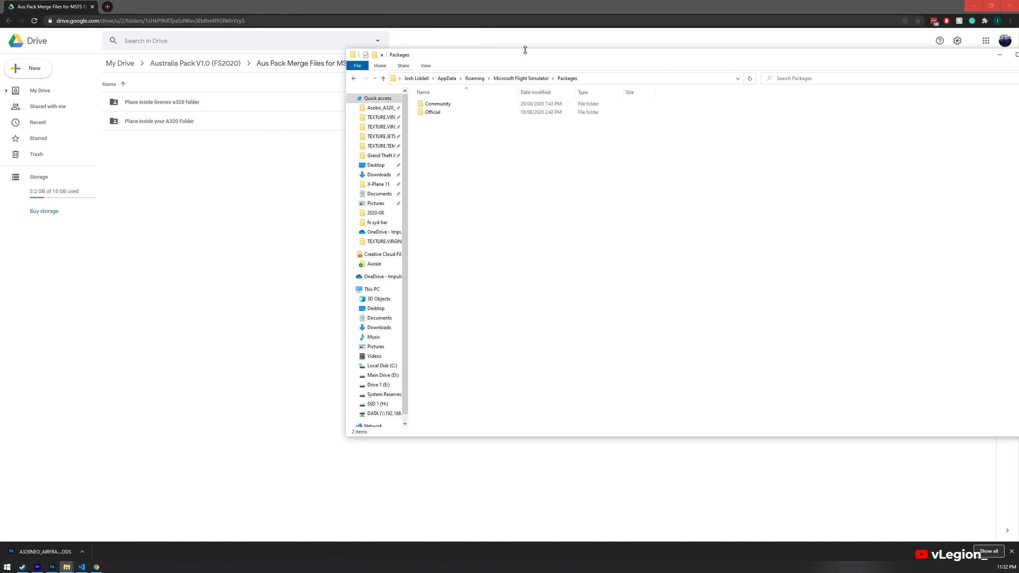
pyautogui.moveTo(533, 56); pyautogui.dragTo(456, 86)
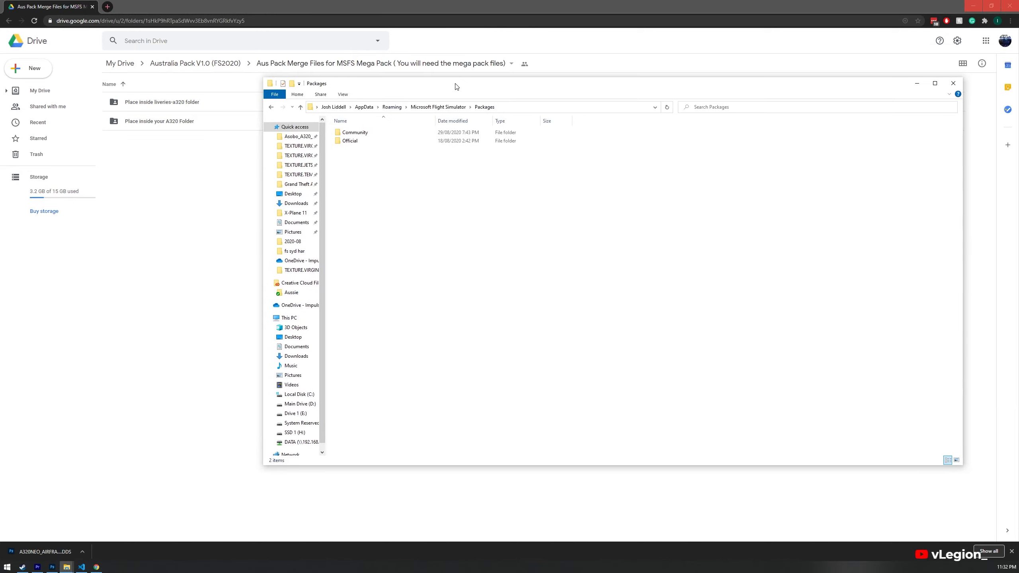
pyautogui.doubleClick(350, 130)
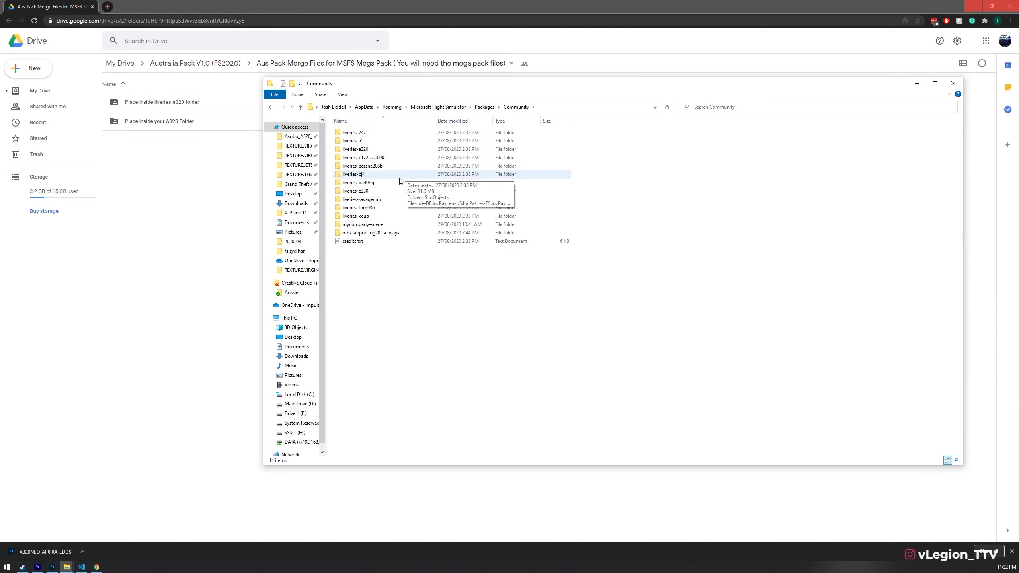
pyautogui.click(379, 149)
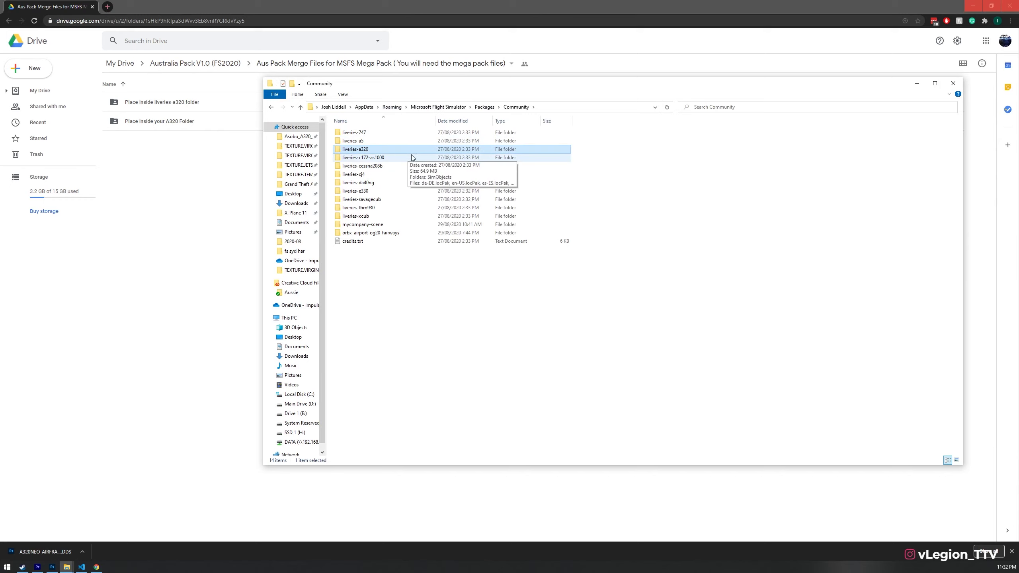
pyautogui.doubleClick(383, 151)
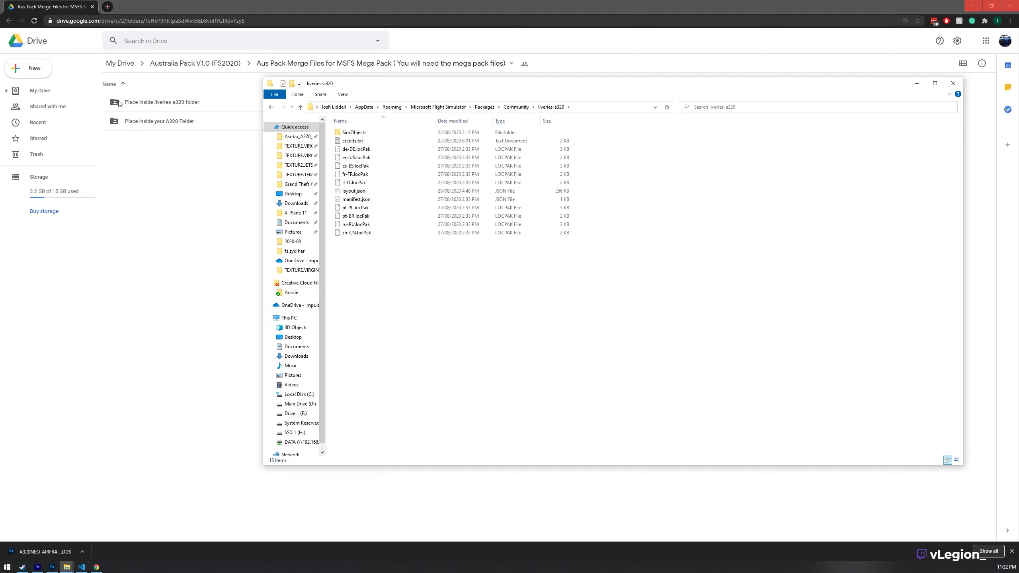
# Open the Place inside liveries-a320 folder in Google Drive, and select layout.json in the local liveries-a320 folder.
pyautogui.doubleClick(212, 105)
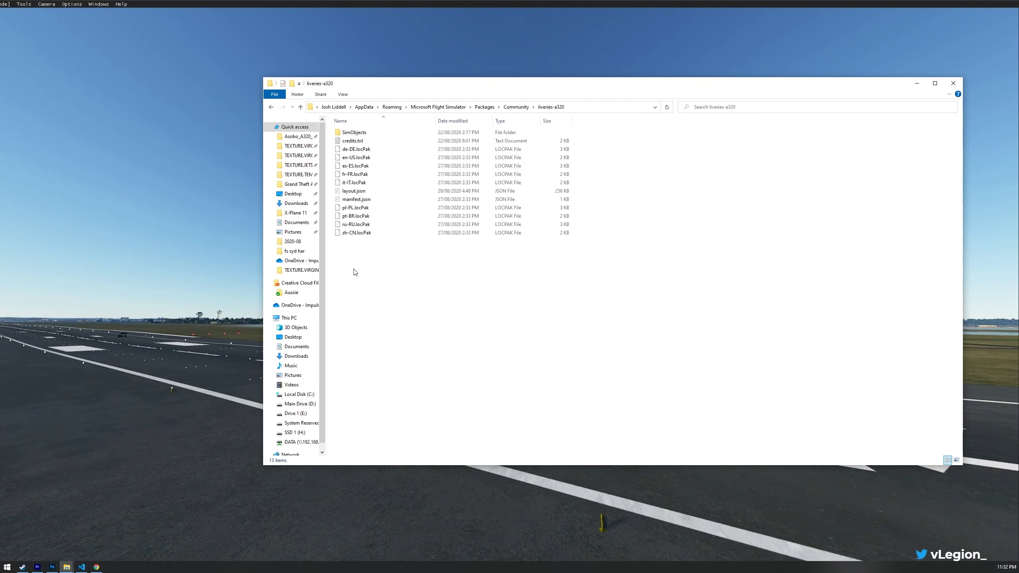
pyautogui.moveTo(354, 268); pyautogui.dragTo(666, 307)
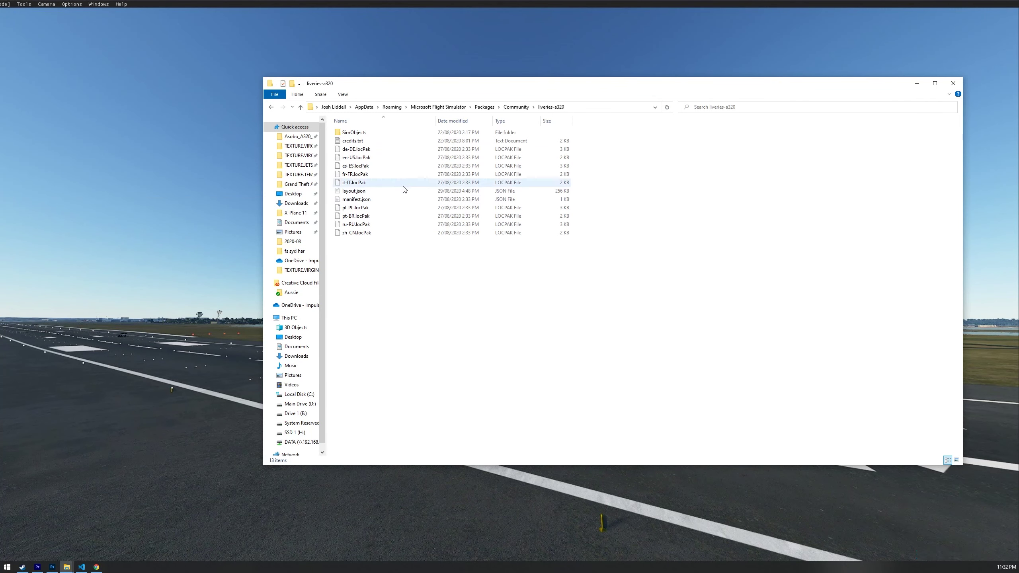
pyautogui.click(384, 194)
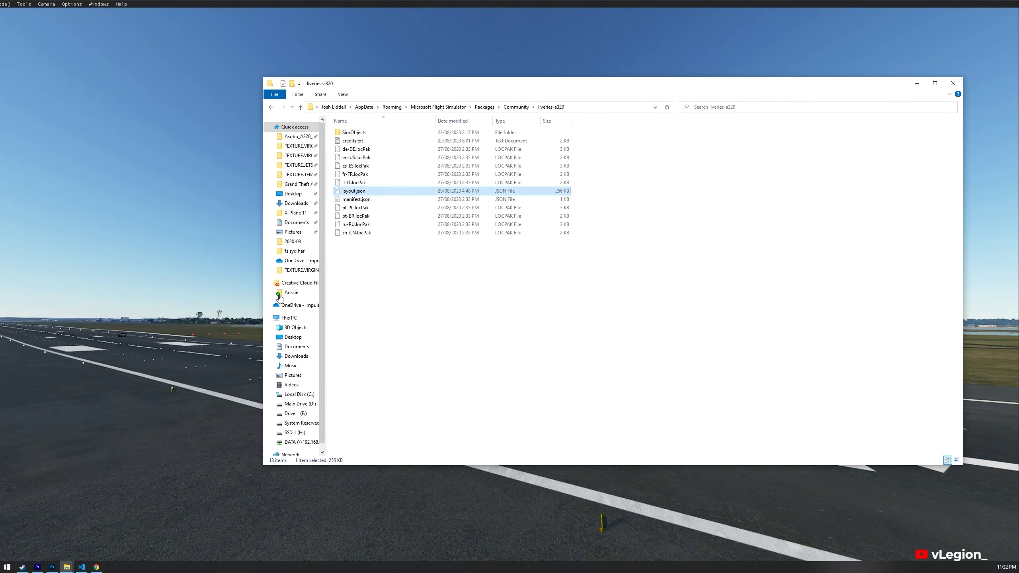
# Return to the merge files folder in Google Drive and open Place inside your A320 Folder.
pyautogui.click(97, 567)
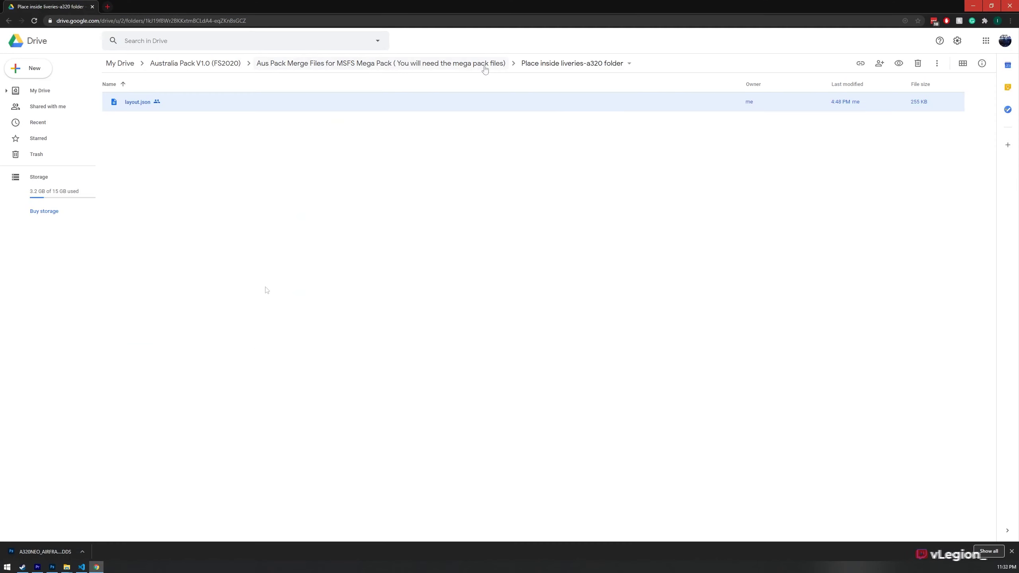
pyautogui.click(419, 67)
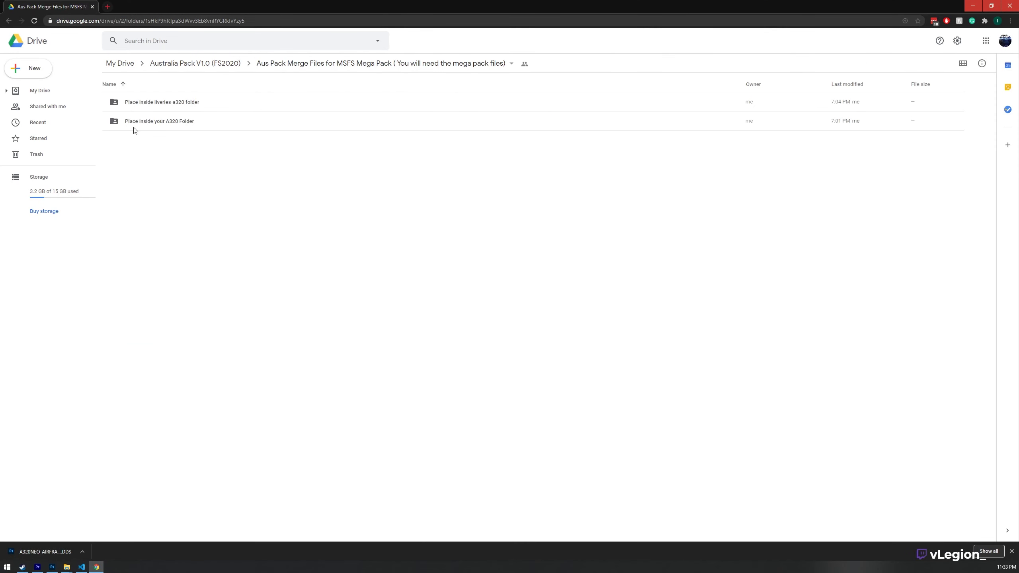
pyautogui.click(181, 127)
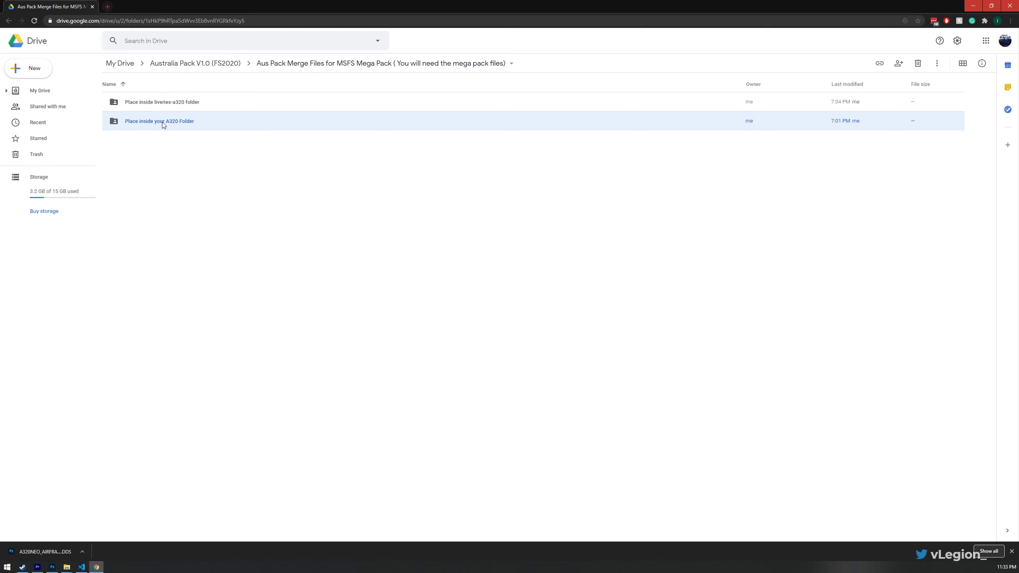
pyautogui.doubleClick(208, 120)
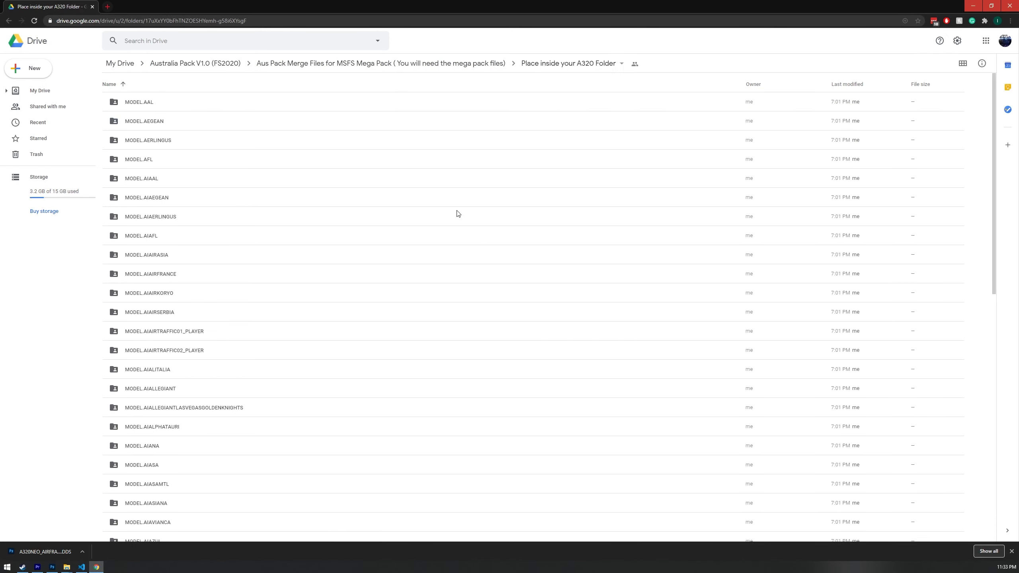
# Look through the MODEL folders in Place inside your A320 Folder down to the aircraft.cfg file.
pyautogui.click(168, 105)
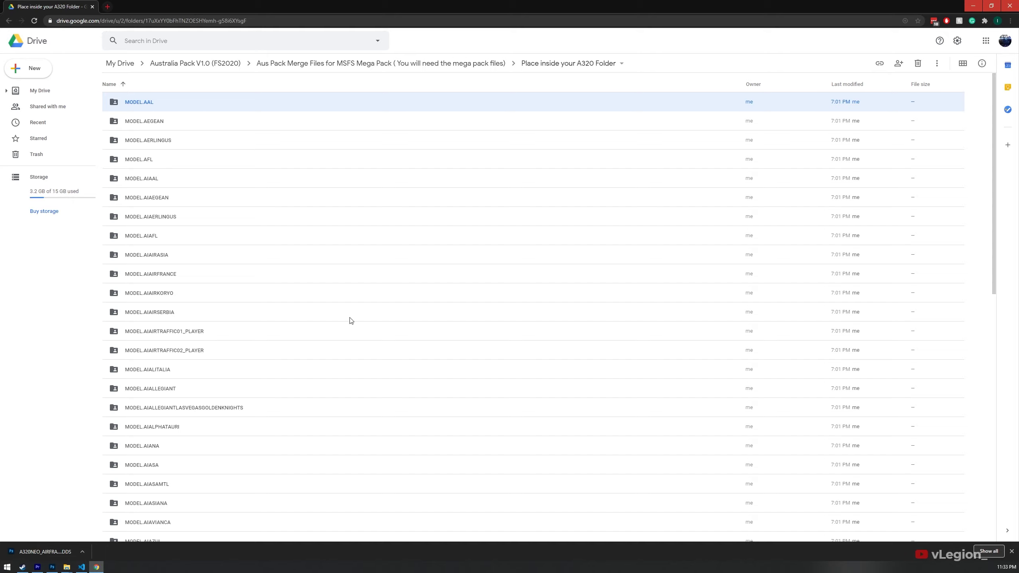
pyautogui.scroll(-5, 206, 148)
pyautogui.scroll(-5, 192, 193)
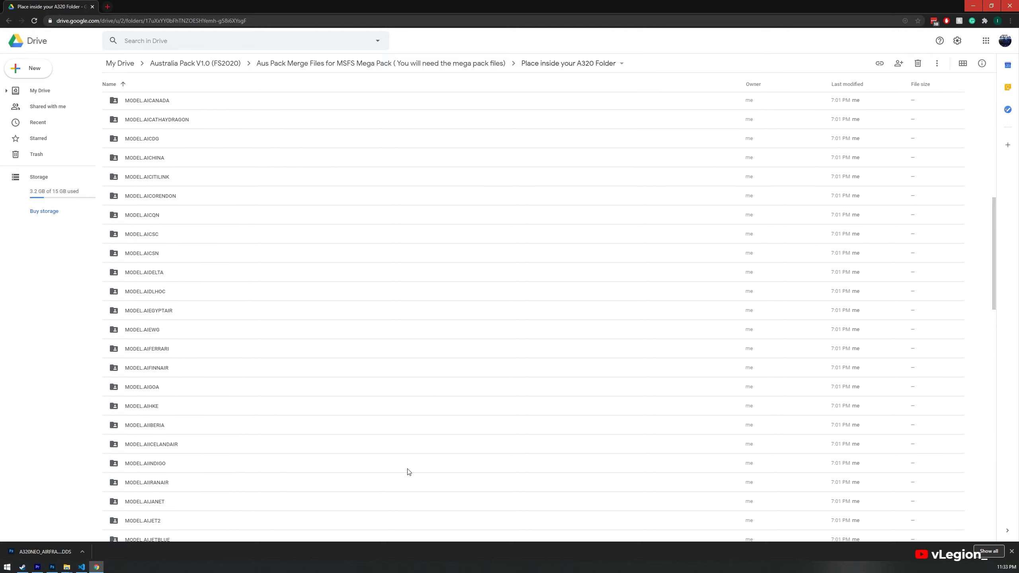
pyautogui.scroll(-10, 296, 341)
pyautogui.scroll(-10, 339, 360)
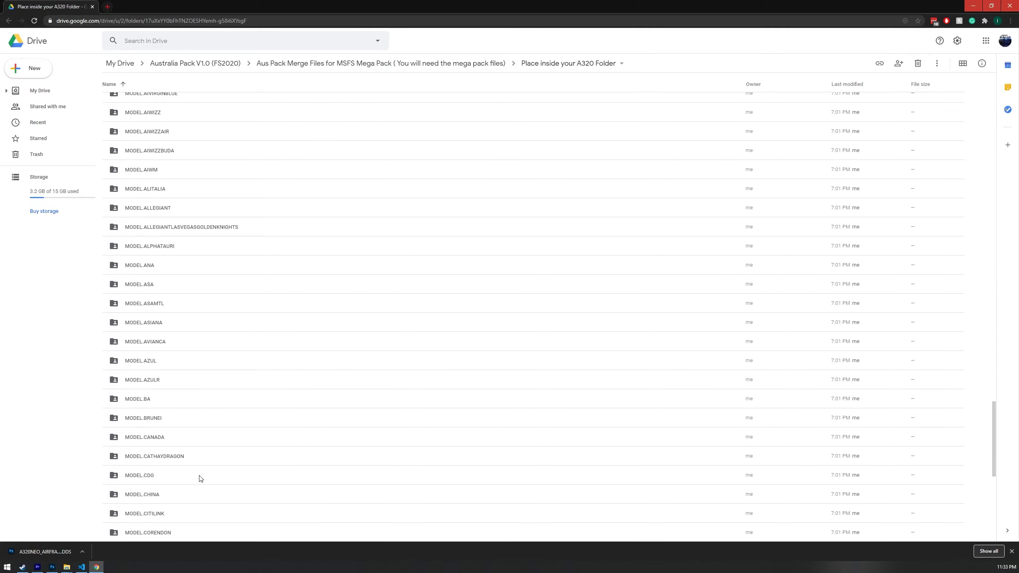
pyautogui.scroll(-10, 201, 477)
pyautogui.scroll(-20, 657, 452)
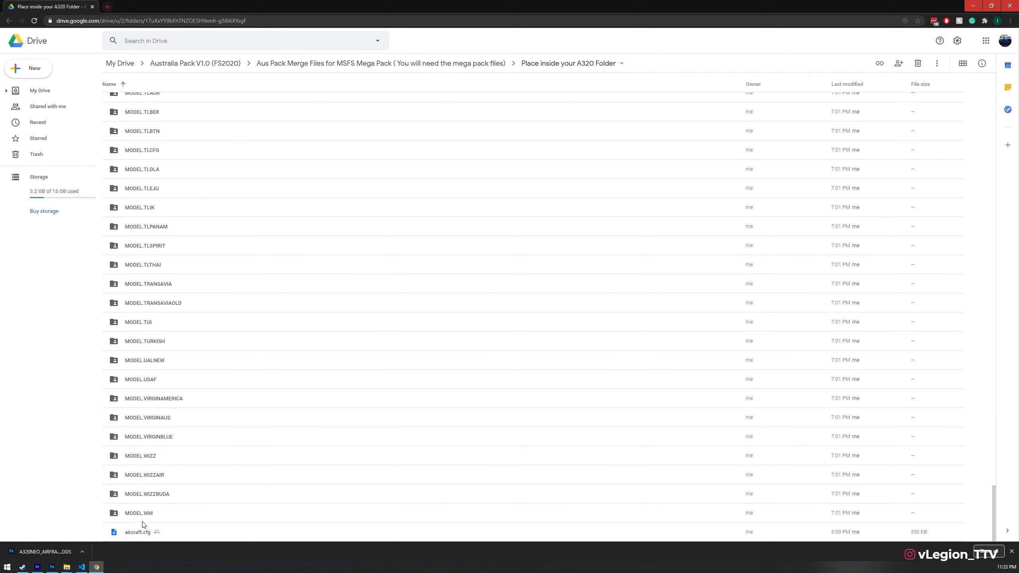
# Select aircraft.cfg in Google Drive, and in File Explorer open SimObjects > Airplanes > Asobo_A320_NEO inside liveries-a320.
pyautogui.click(136, 536)
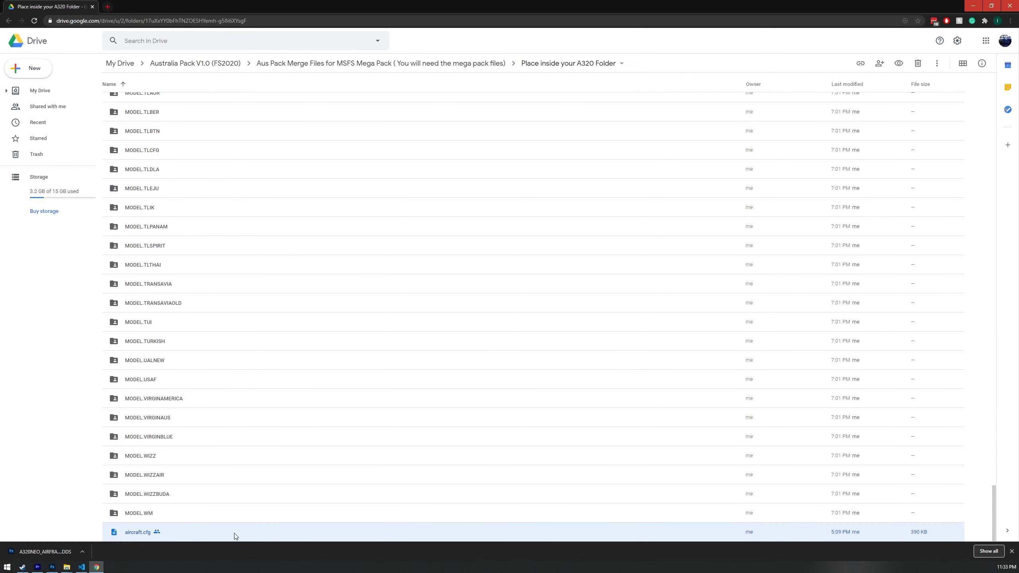
pyautogui.moveTo(67, 567)
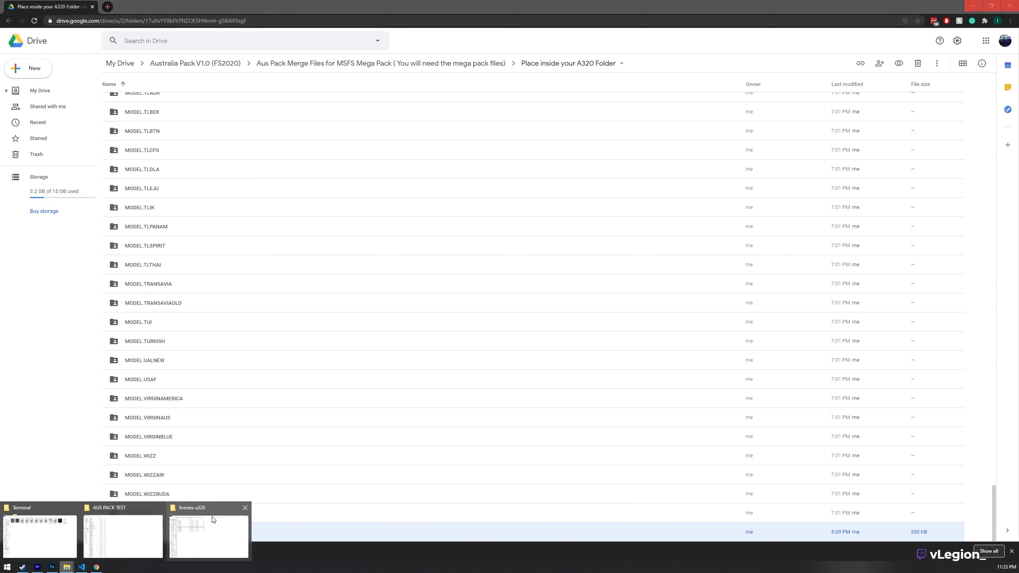
pyautogui.click(188, 530)
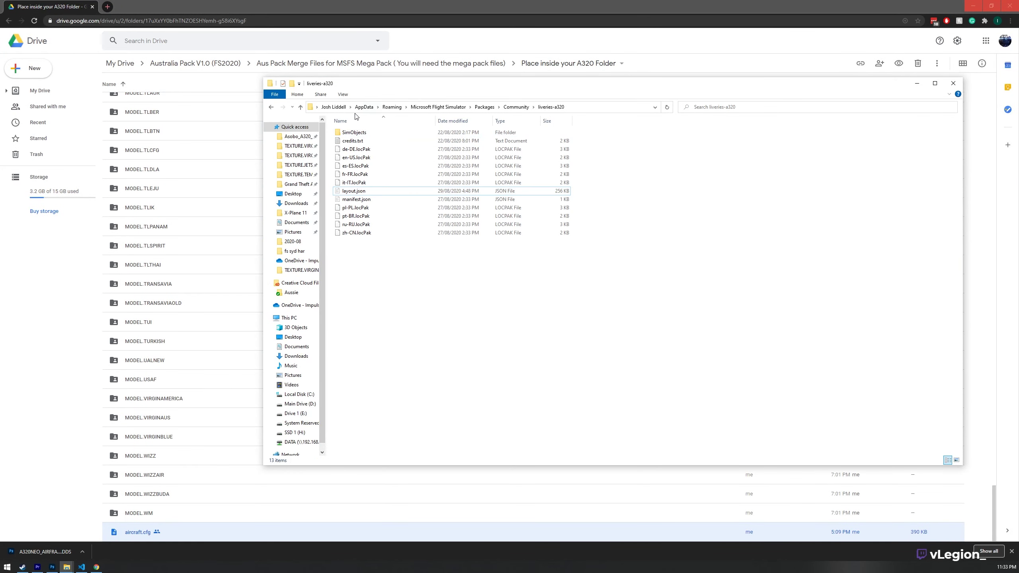
pyautogui.doubleClick(368, 133)
pyautogui.doubleClick(370, 134)
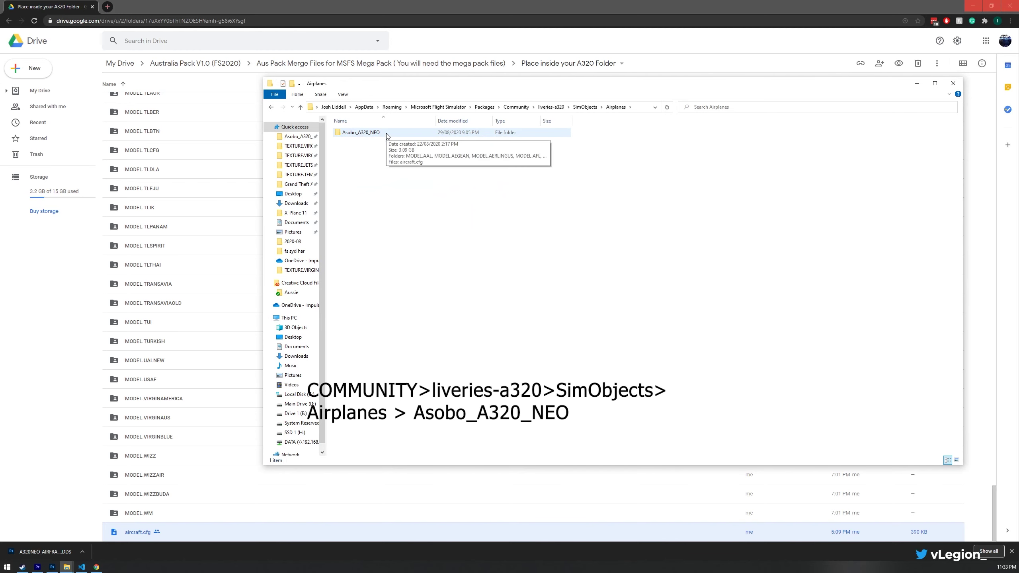
pyautogui.doubleClick(387, 136)
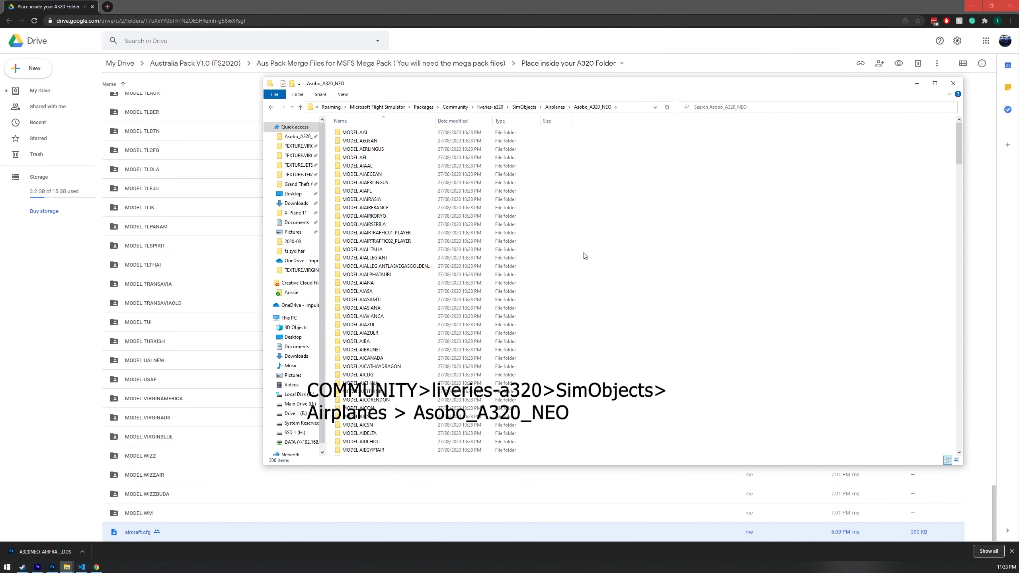
# Find aircraft.cfg at the end of the Asobo_A320_NEO folder and open it in Visual Studio Code.
pyautogui.scroll(-8, 625, 269)
pyautogui.scroll(-4, 625, 268)
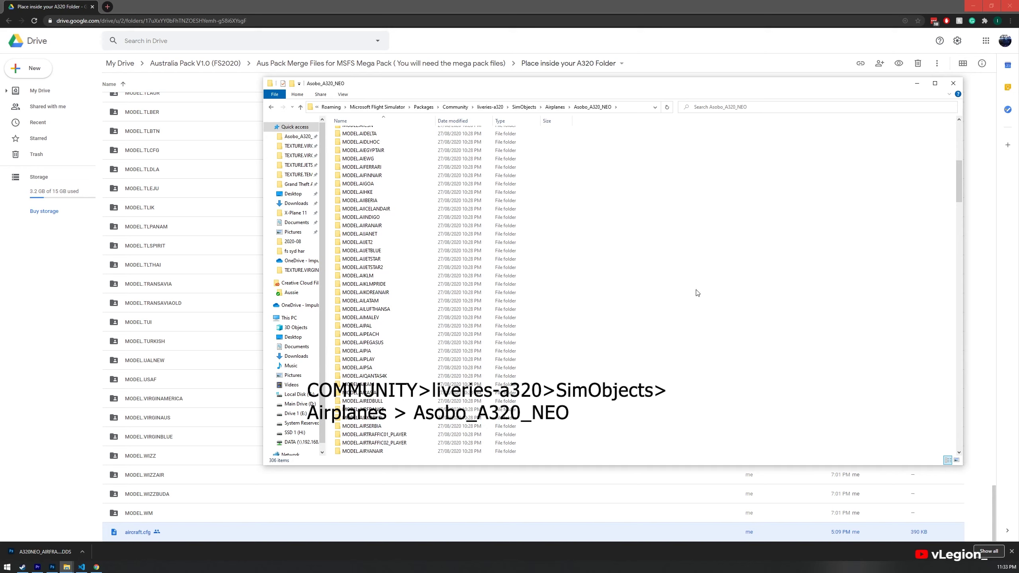
pyautogui.moveTo(958, 184); pyautogui.dragTo(956, 407)
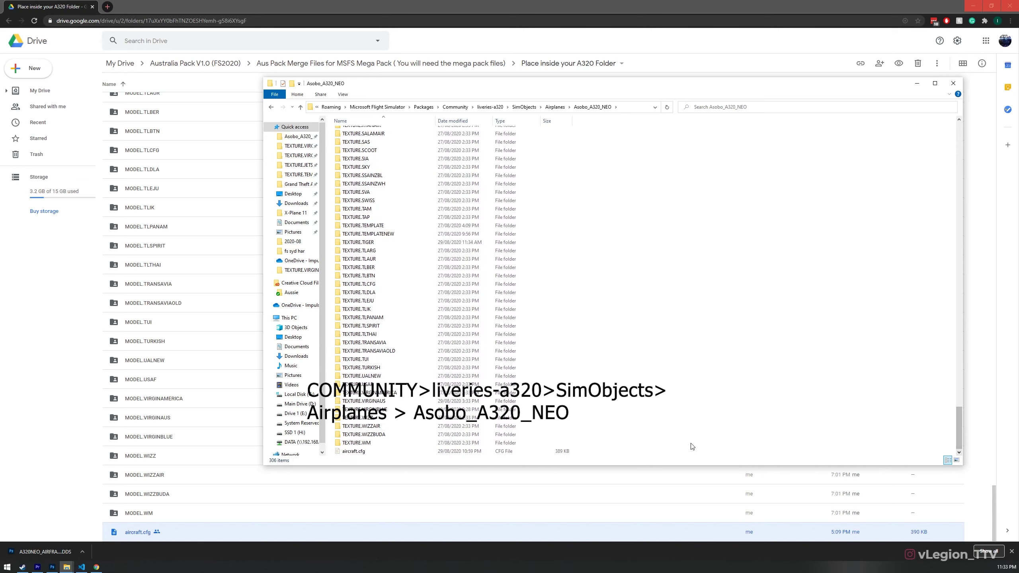
pyautogui.doubleClick(385, 452)
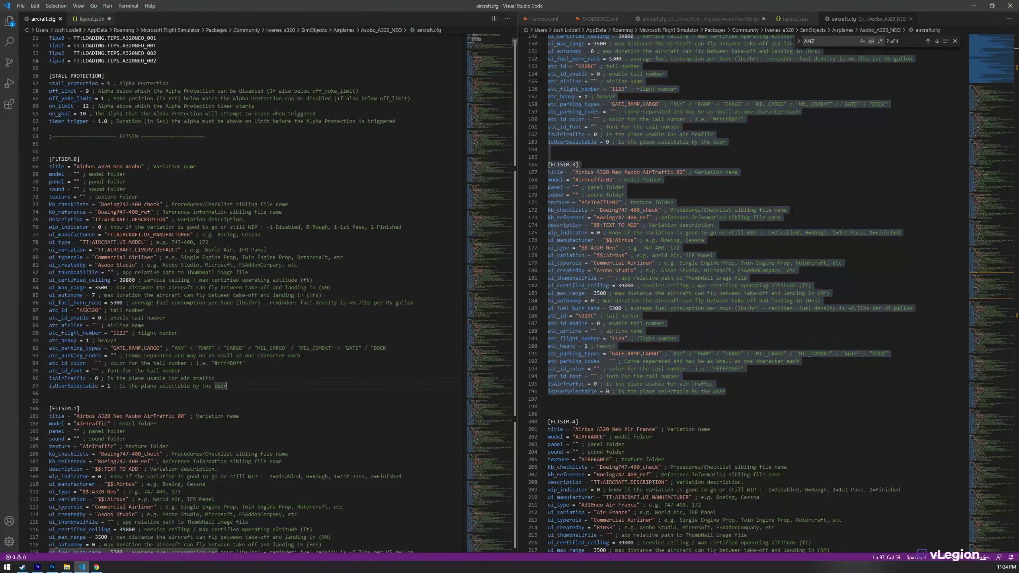
# Examine the FLTSIM.0 entry in aircraft.cfg, from its title line through isUserSelectable.
pyautogui.click(345, 280)
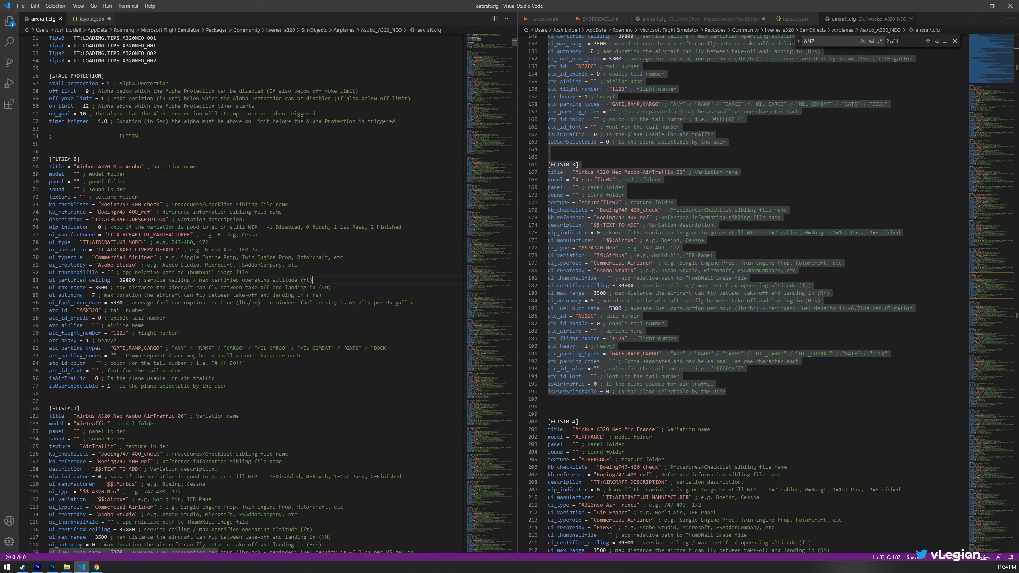
pyautogui.scroll(2, 313, 279)
pyautogui.moveTo(49, 289); pyautogui.dragTo(271, 297)
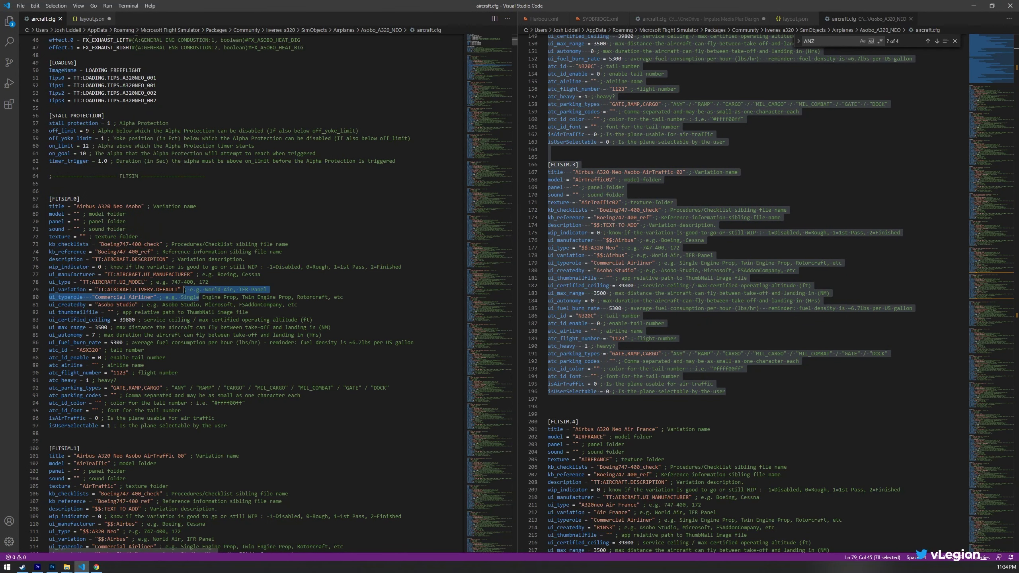
pyautogui.click(126, 221)
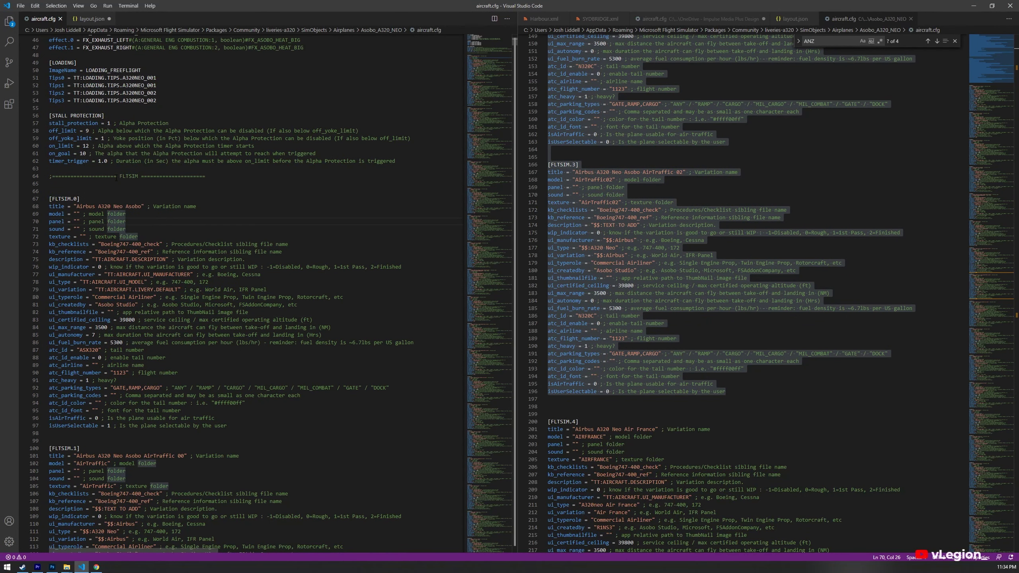
pyautogui.click(116, 176)
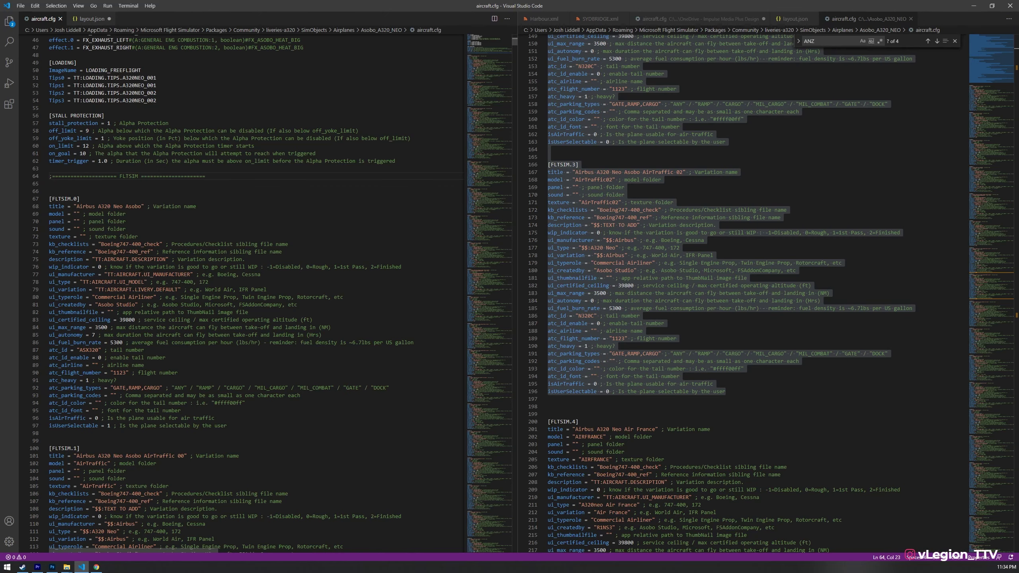
pyautogui.click(139, 267)
pyautogui.scroll(-2, 139, 267)
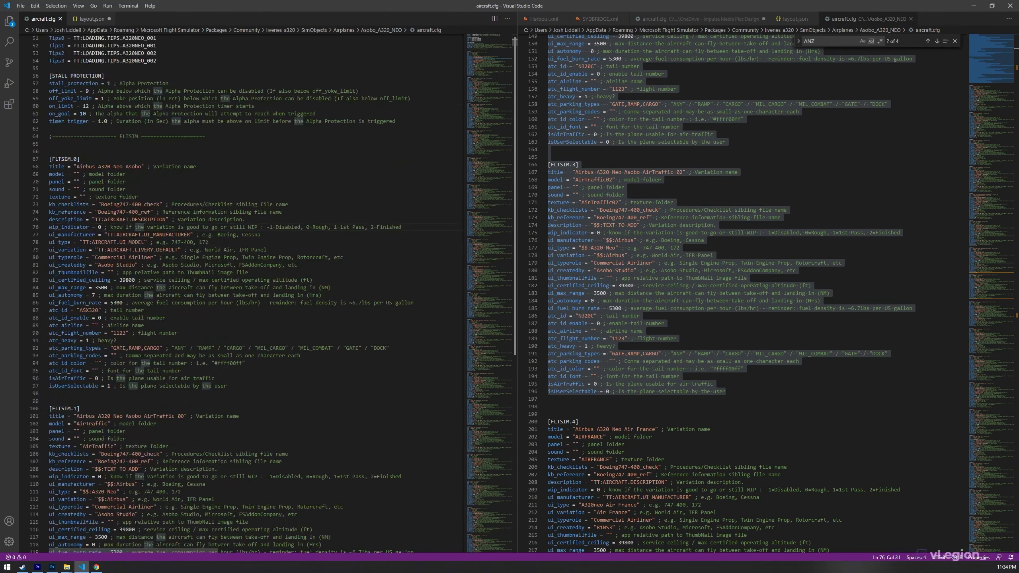
pyautogui.moveTo(50, 166); pyautogui.dragTo(338, 394)
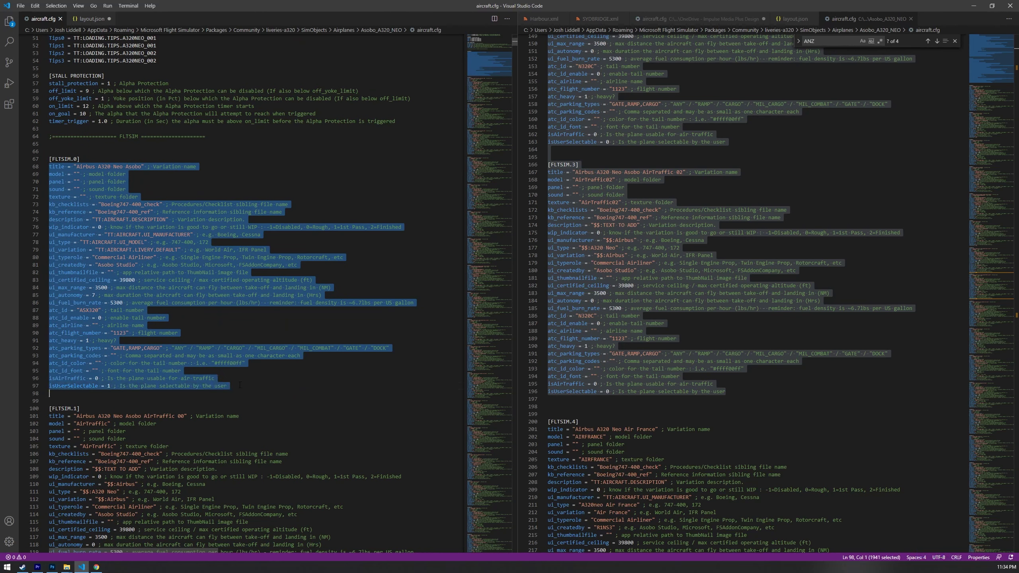
pyautogui.click(298, 386)
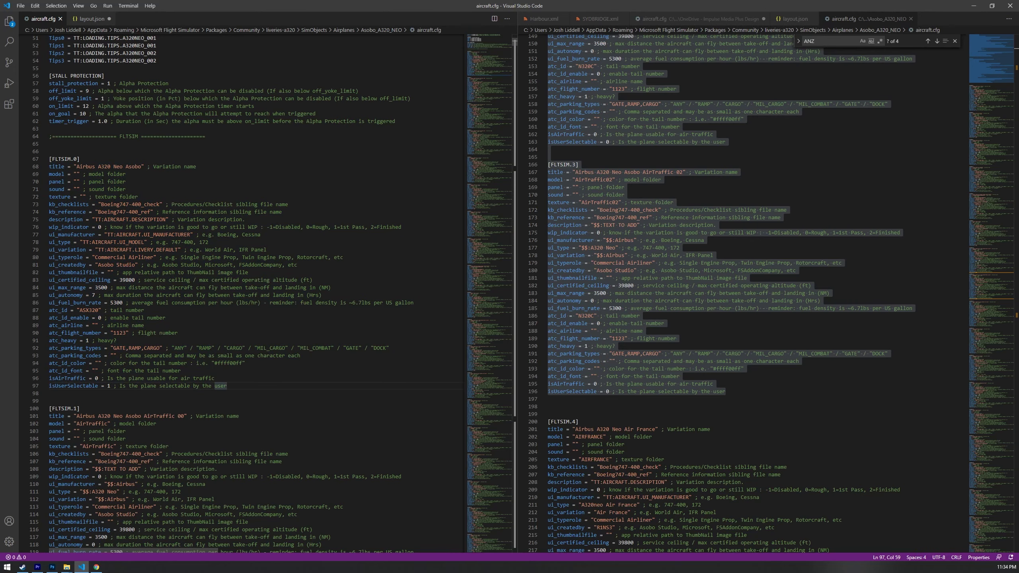
# Go to the FLTSIM.122 entry and examine the livery name and AI suffix in its title line.
pyautogui.press('Up')
pyautogui.press('Up')
pyautogui.press('Up')
pyautogui.press('Up')
pyautogui.press('Up')
pyautogui.press('Up')
pyautogui.scroll(-10, 257, 293)
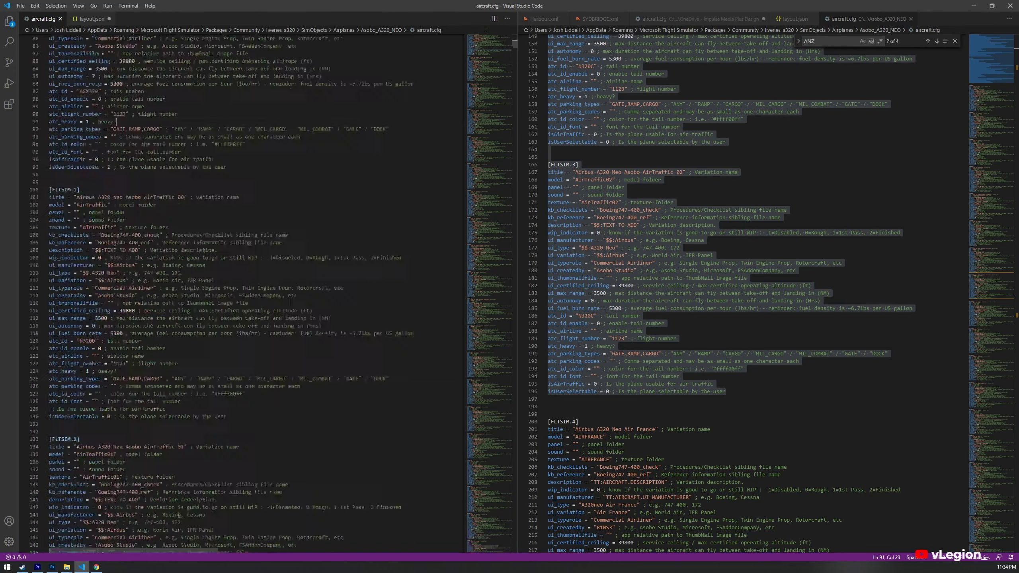
pyautogui.moveTo(490, 64); pyautogui.dragTo(492, 343)
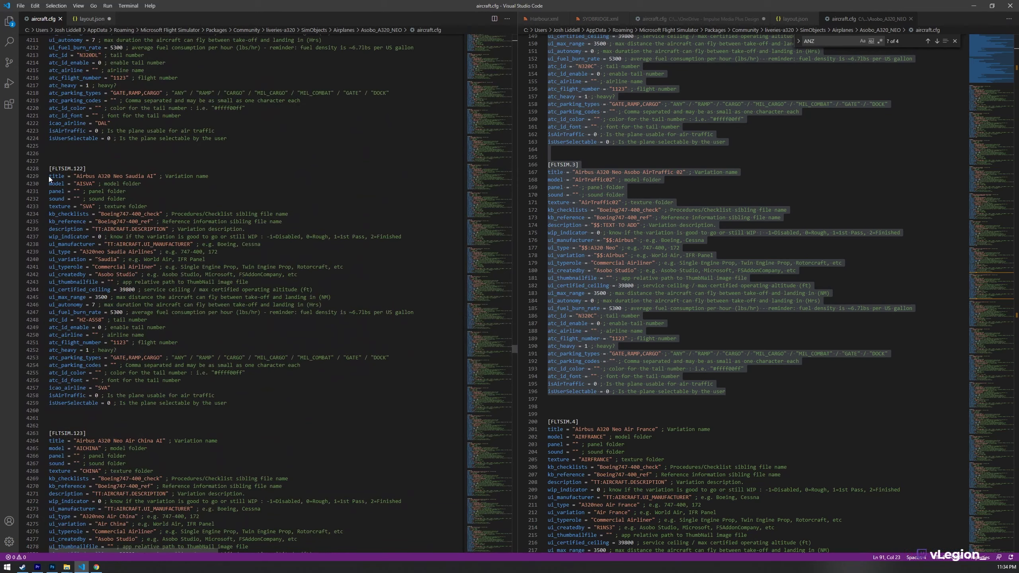
pyautogui.moveTo(49, 176); pyautogui.dragTo(145, 176)
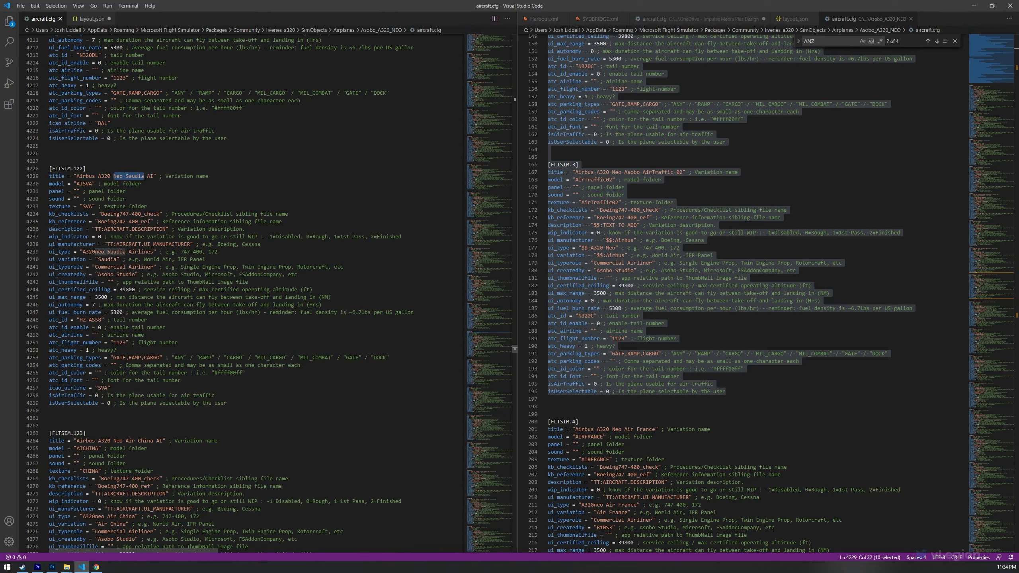
pyautogui.moveTo(147, 176); pyautogui.dragTo(154, 175)
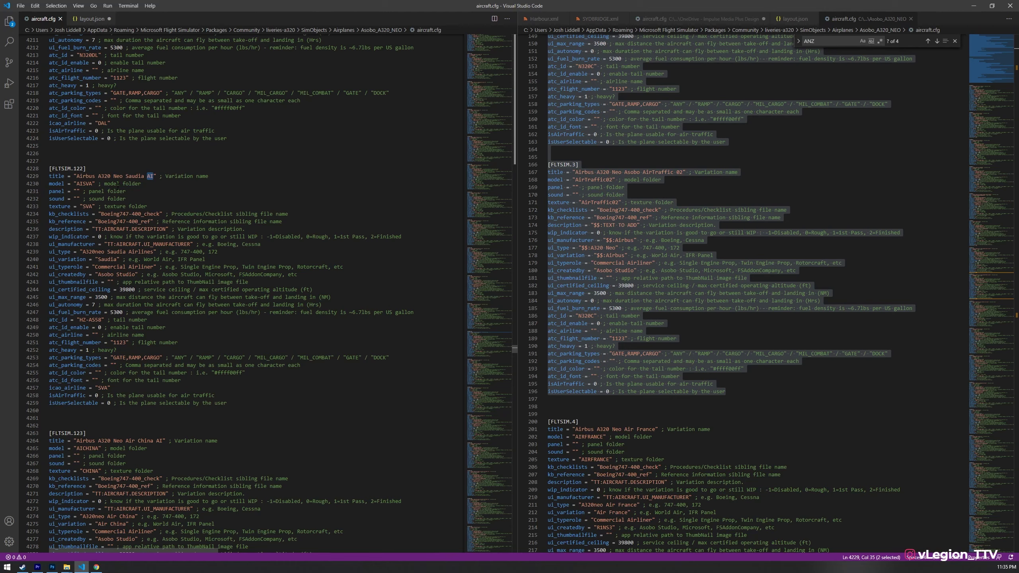
# Examine the model line of the FLTSIM.122 entry, comparing the AI prefix and airline code with the texture line.
pyautogui.click(73, 184)
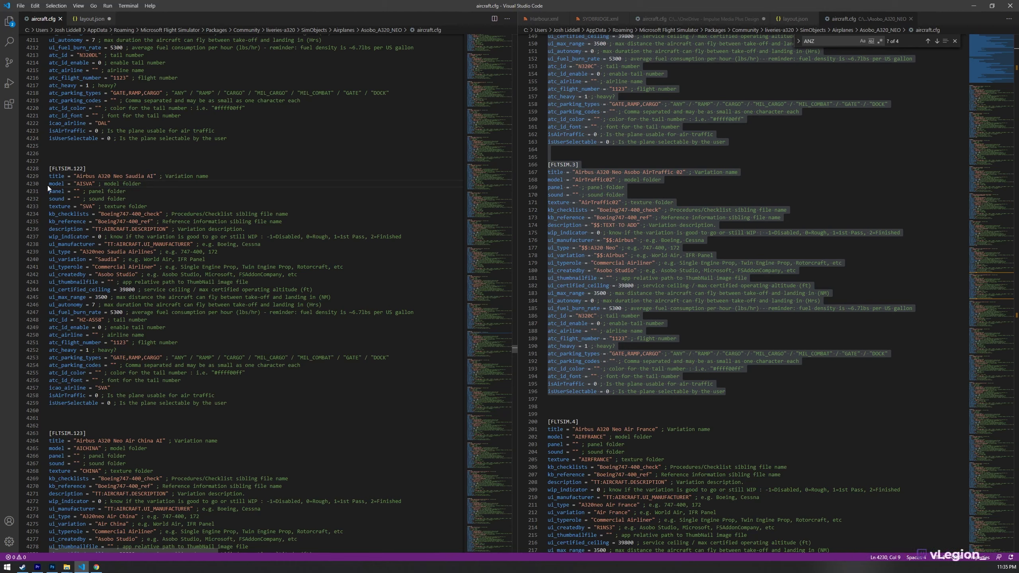
pyautogui.moveTo(50, 183); pyautogui.dragTo(67, 183)
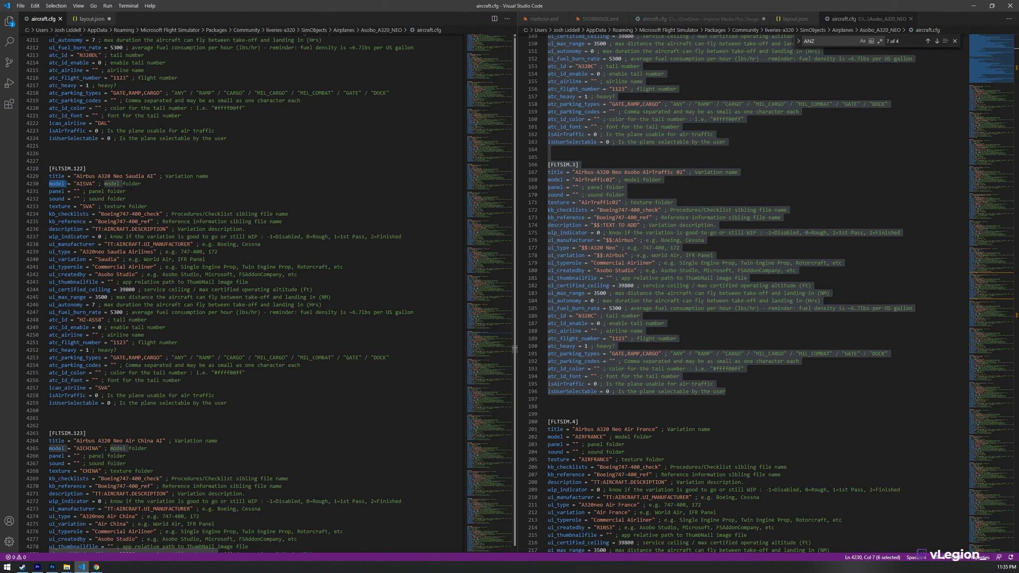
pyautogui.click(51, 184)
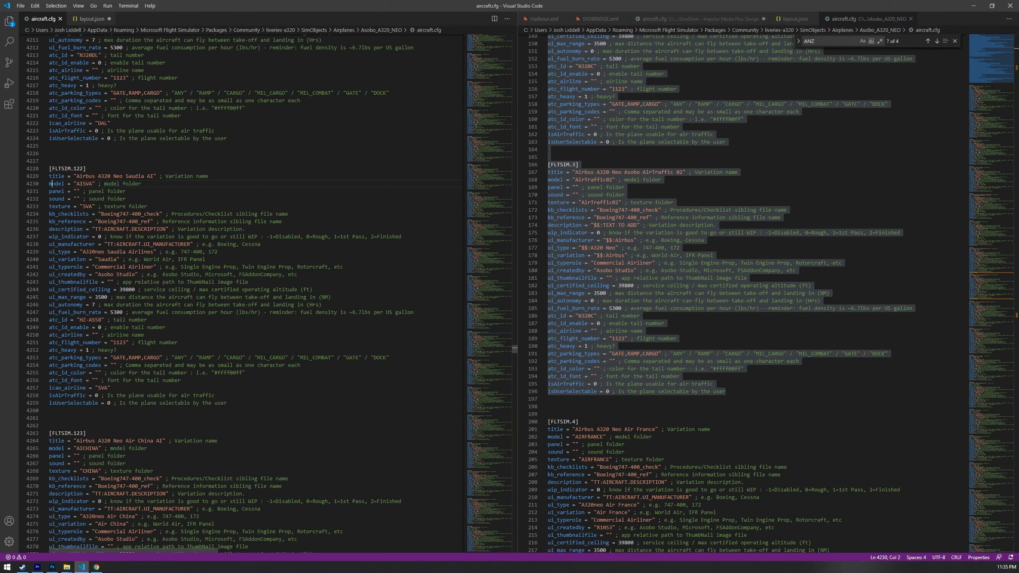
pyautogui.hotkey('ctrl', 'd')
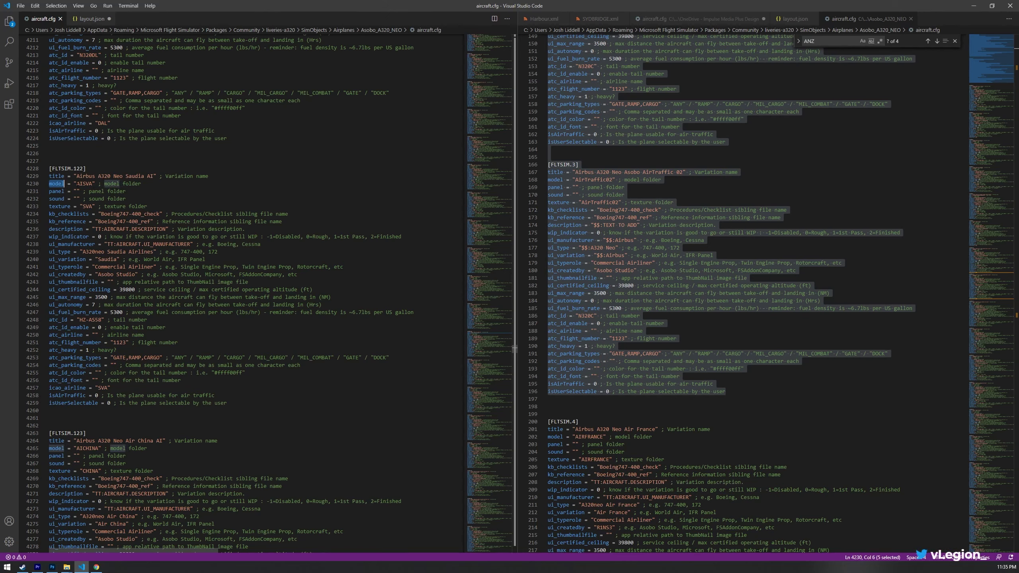
pyautogui.moveTo(76, 183); pyautogui.dragTo(89, 183)
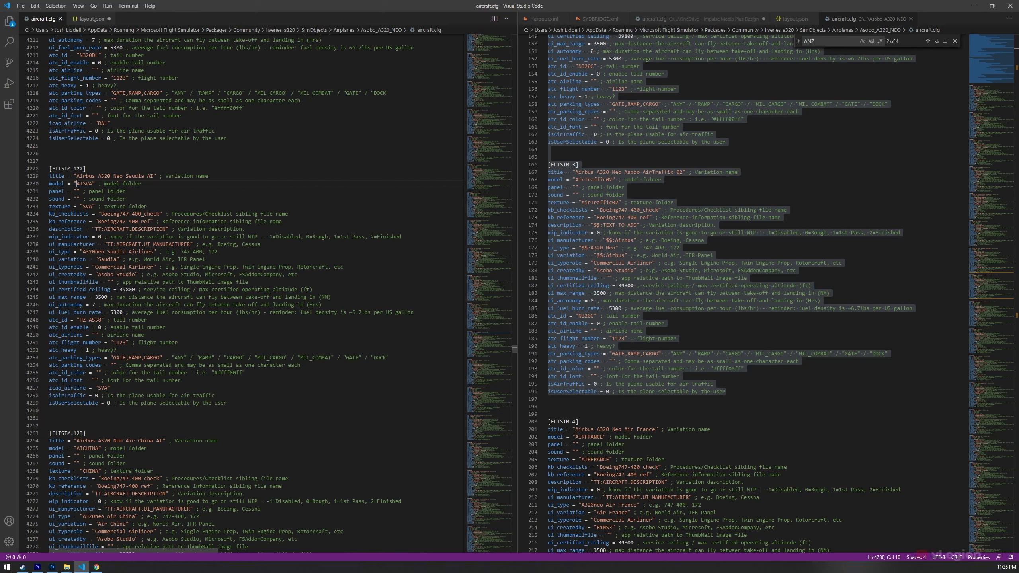
pyautogui.moveTo(76, 184); pyautogui.dragTo(83, 184)
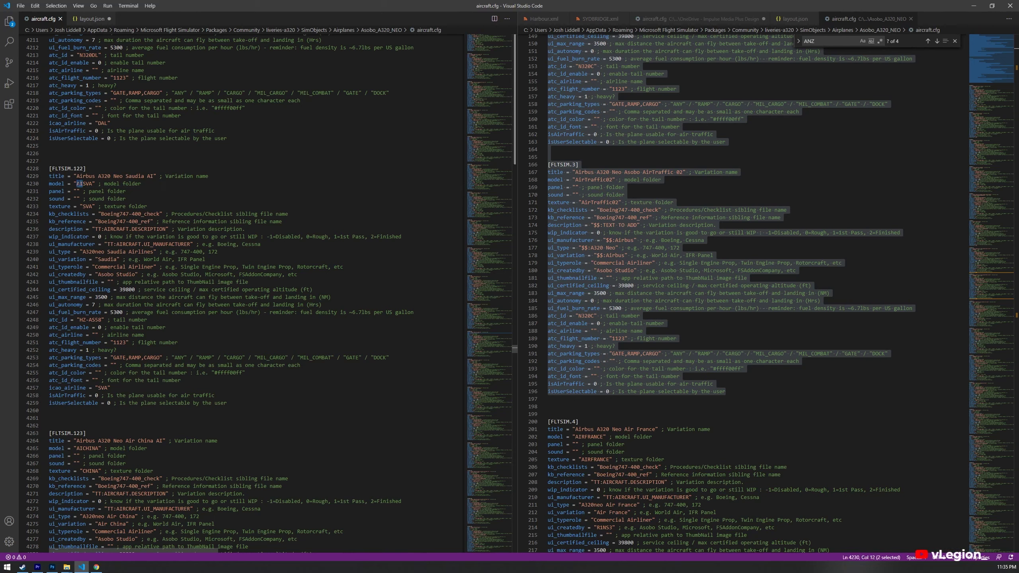
pyautogui.moveTo(83, 183)
pyautogui.mouseDown()
pyautogui.moveTo(73, 184)
pyautogui.moveTo(88, 183)
pyautogui.mouseUp()
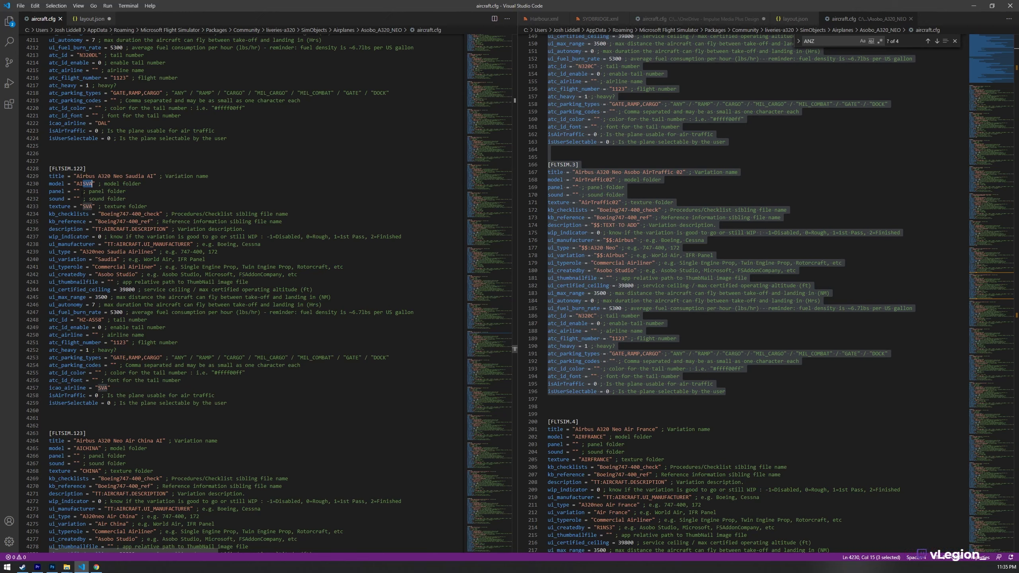
pyautogui.click(83, 206)
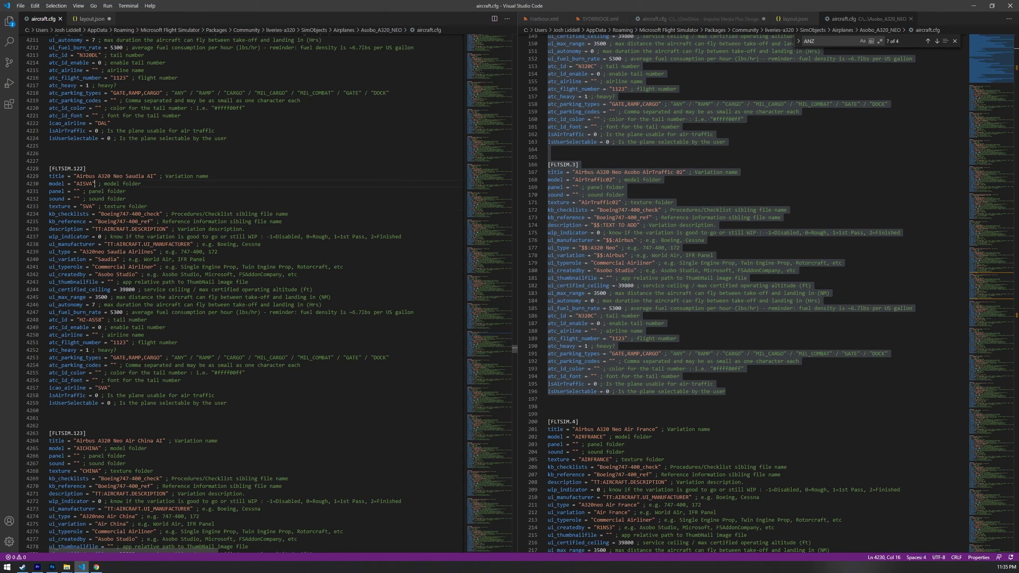
pyautogui.moveTo(95, 183); pyautogui.dragTo(49, 183)
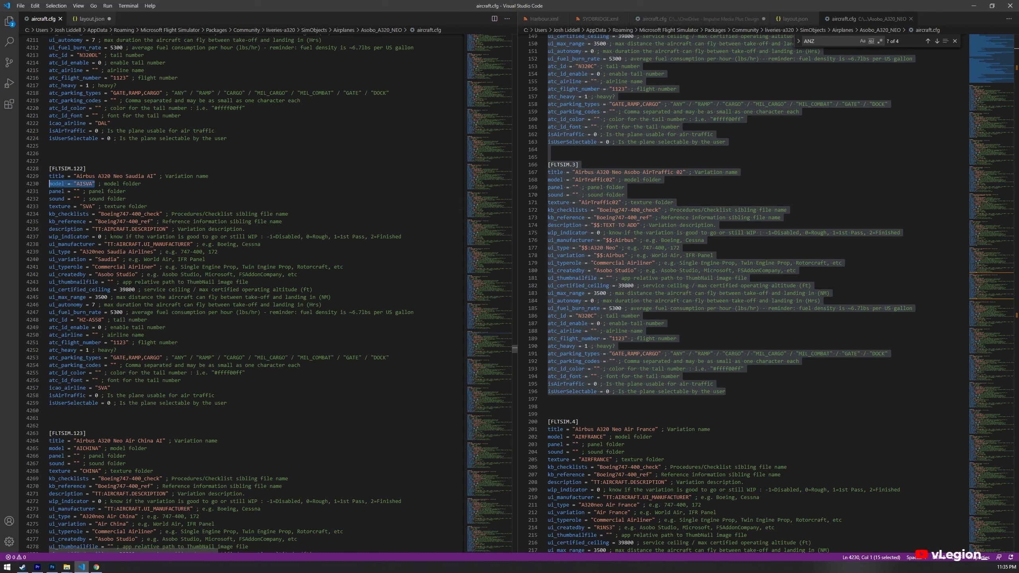
# Examine the atc_id tail number and the atc_id_enable setting in the FLTSIM.122 entry.
pyautogui.click(82, 244)
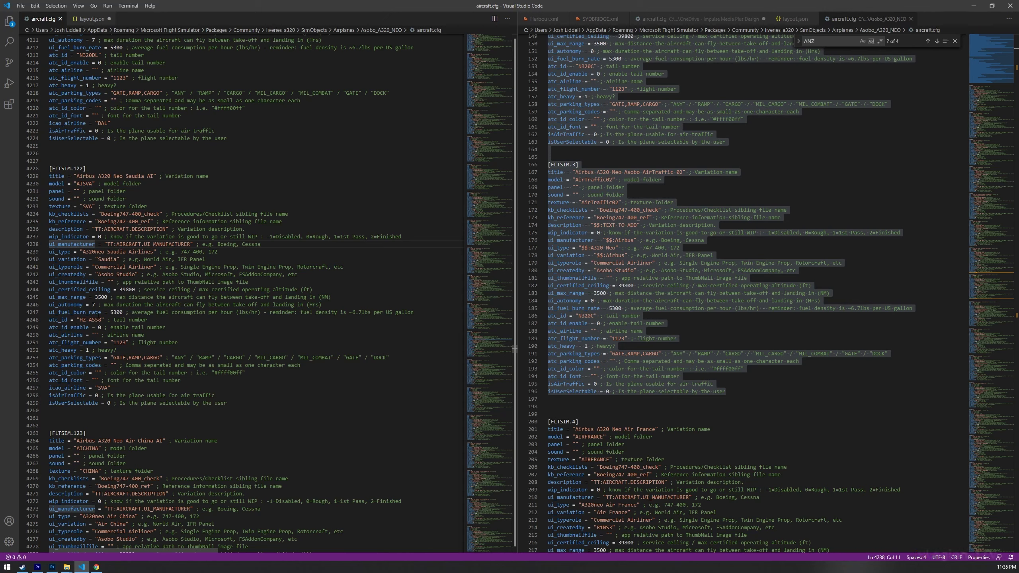
pyautogui.click(103, 320)
pyautogui.hotkey('shift', 'Home')
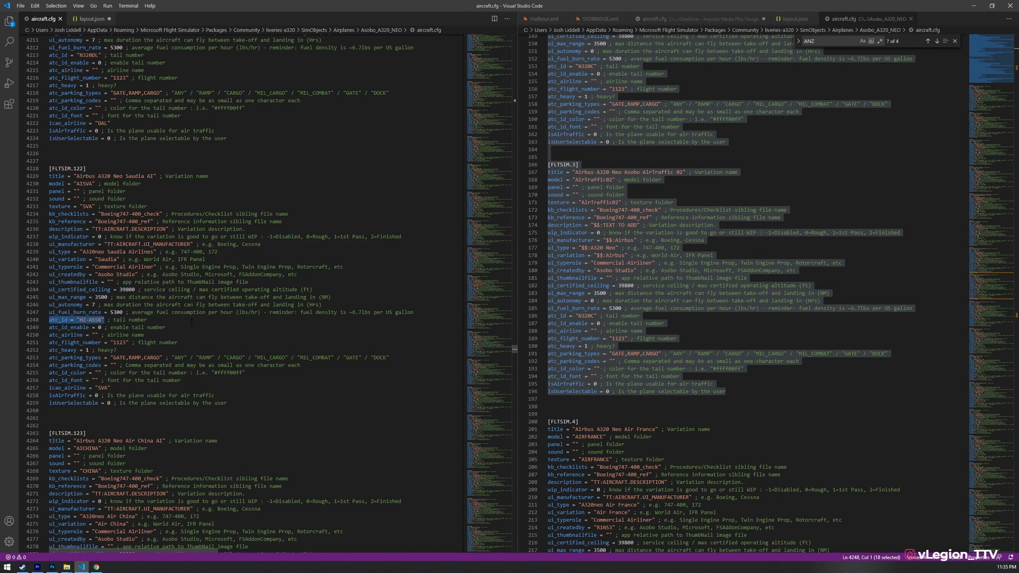
pyautogui.click(82, 320)
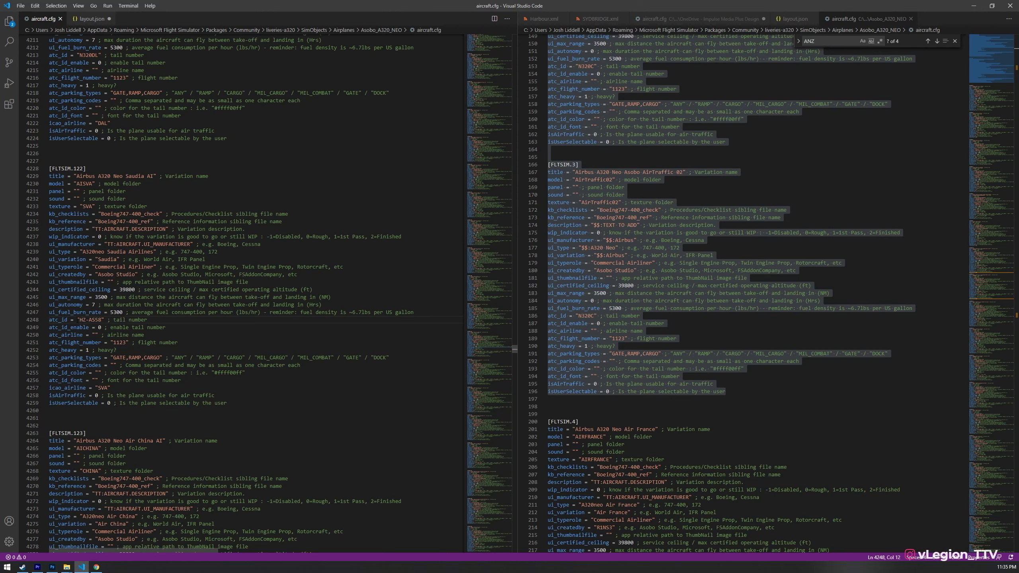
pyautogui.moveTo(148, 320); pyautogui.dragTo(47, 320)
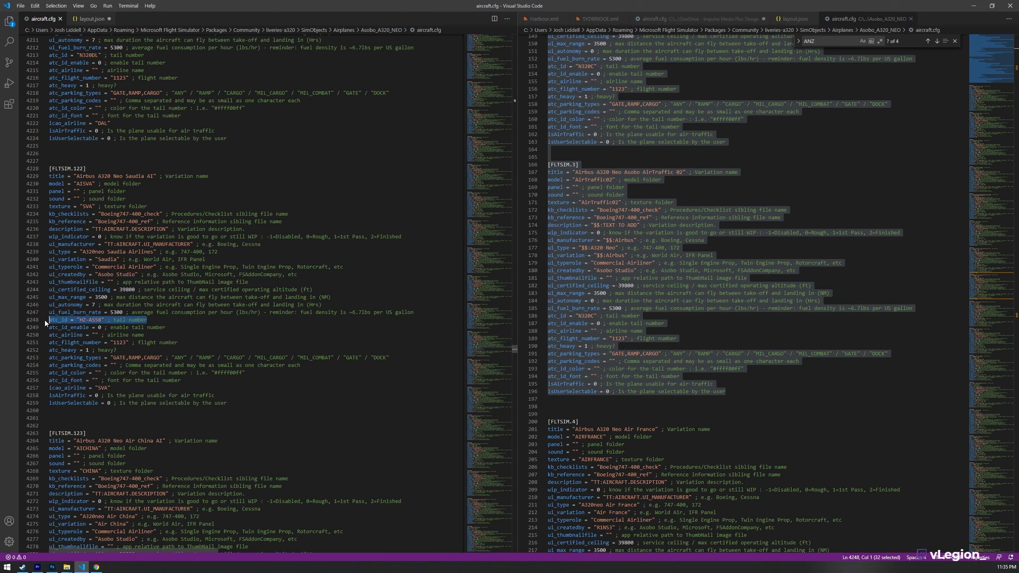
pyautogui.click(70, 327)
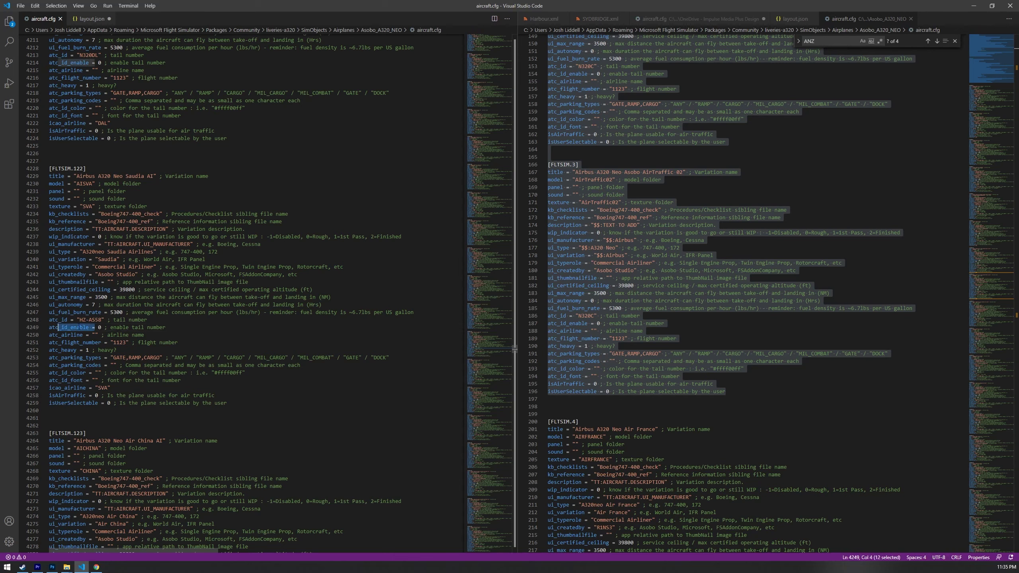
pyautogui.click(91, 327)
pyautogui.hotkey('shift', 'Left')
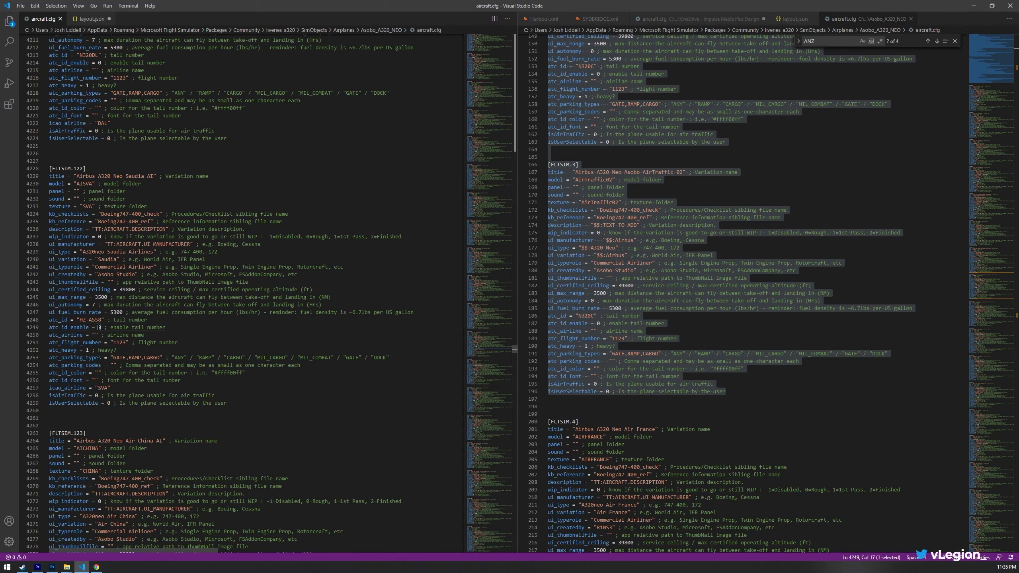
pyautogui.click(129, 327)
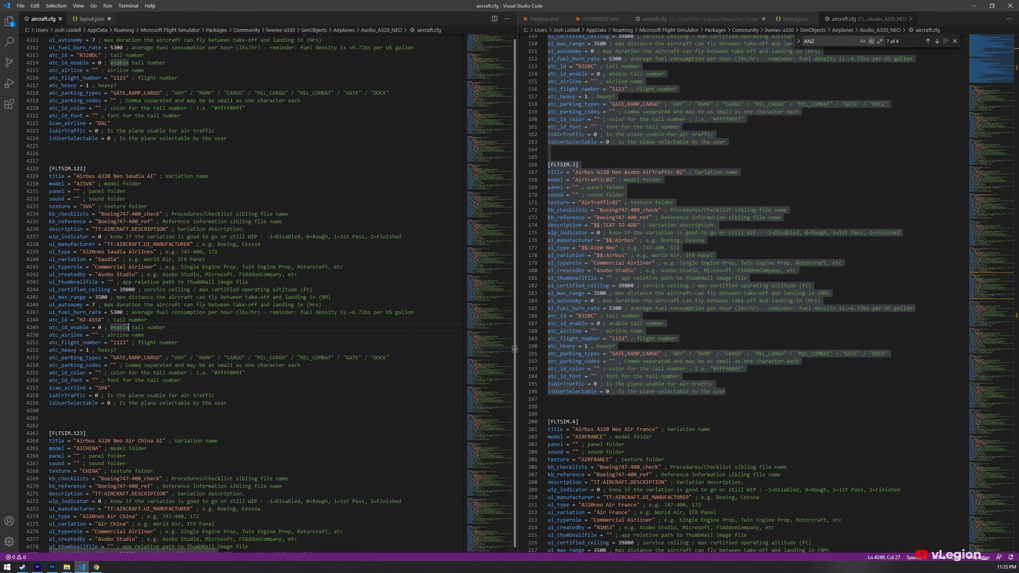
# Examine the isAirTraffic and isUserSelectable lines and their values in the FLTSIM.122 entry.
pyautogui.click(52, 396)
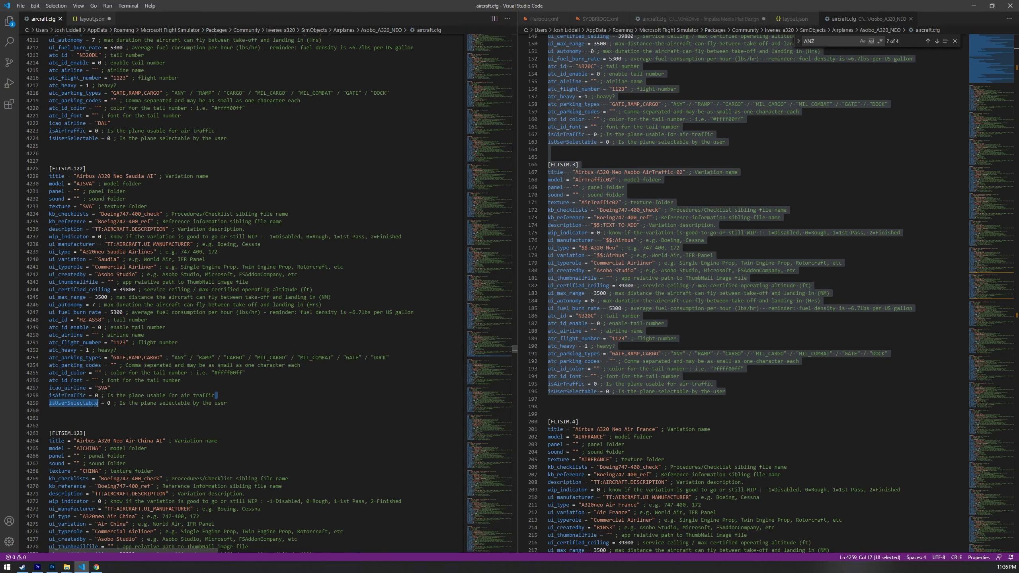
pyautogui.moveTo(214, 395); pyautogui.dragTo(48, 396)
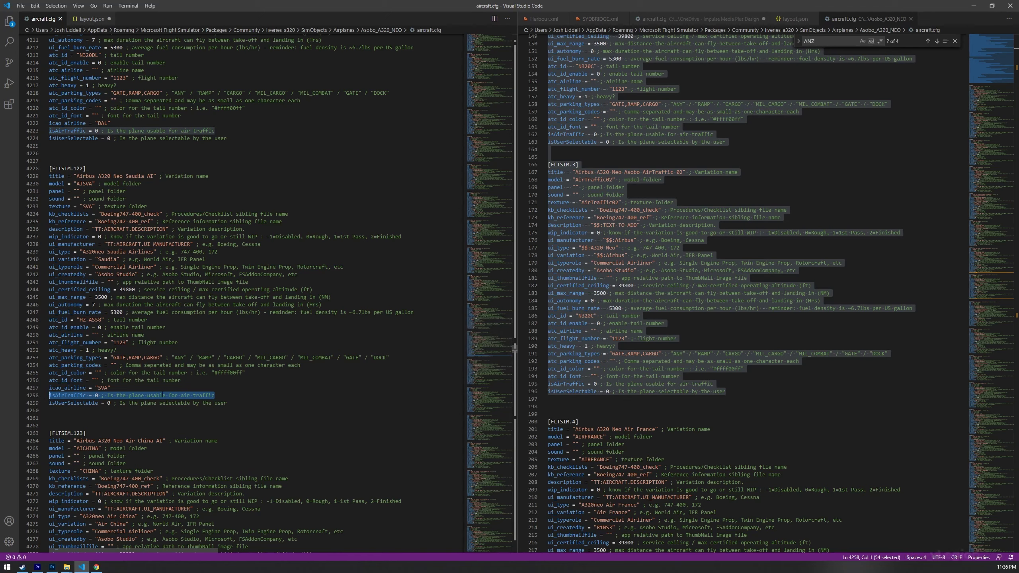
pyautogui.click(95, 395)
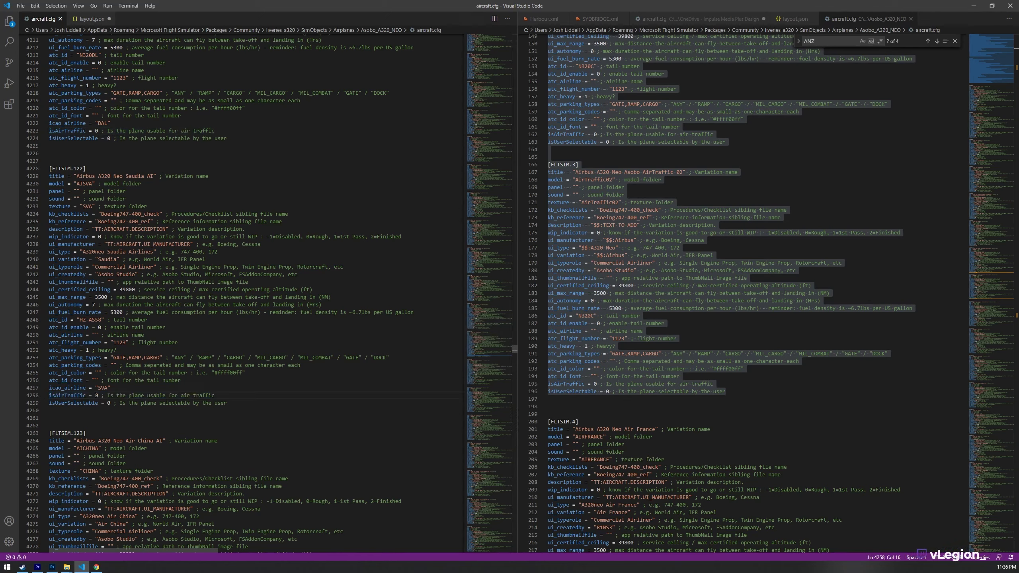
pyautogui.hotkey('shift', 'Left')
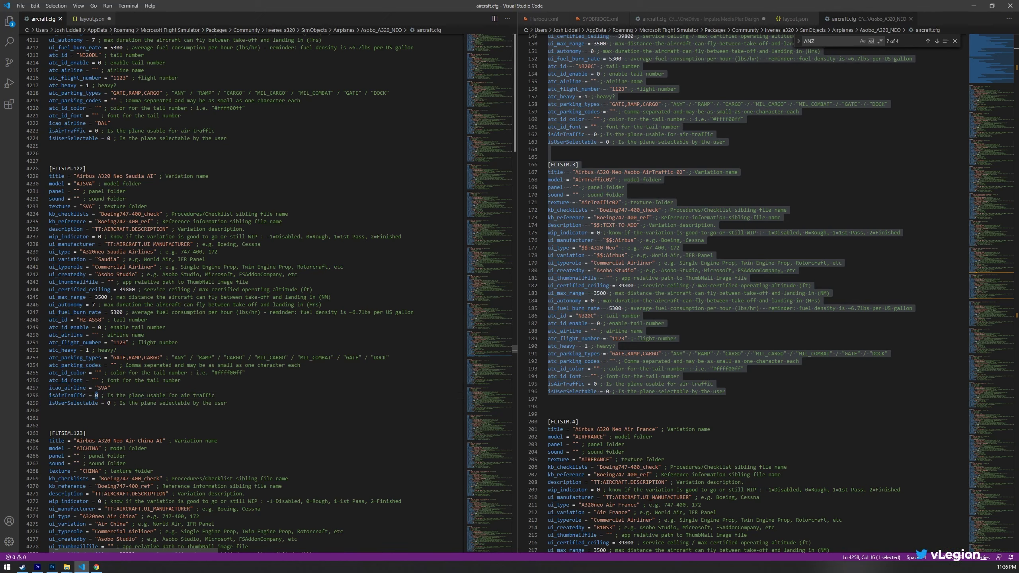
pyautogui.moveTo(61, 402); pyautogui.dragTo(226, 403)
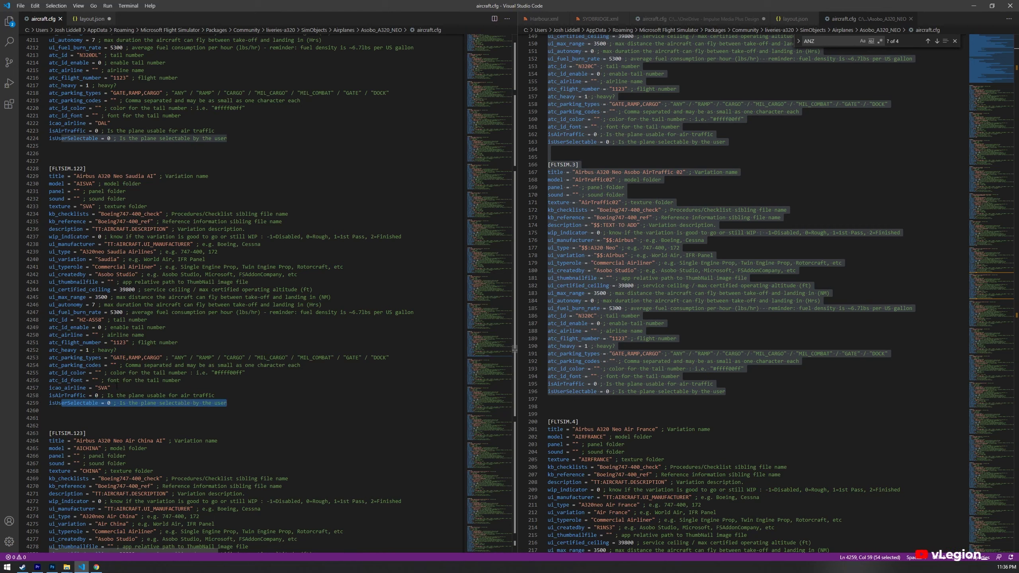
pyautogui.click(101, 403)
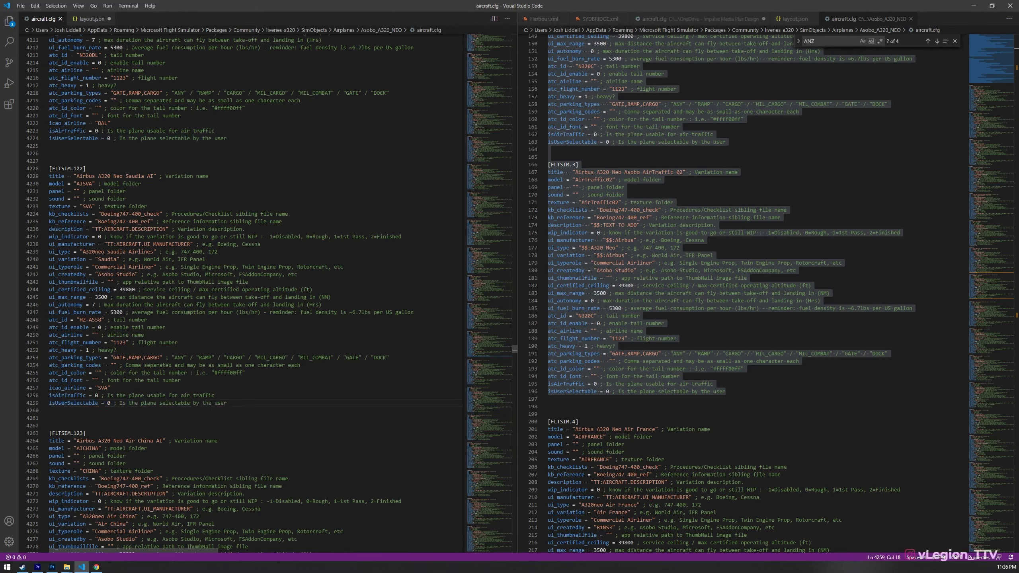
# Search the mega pack's aircraft.cfg for "qantas" and examine the title line of the FLTSIM.148 entry.
pyautogui.scroll(-6, 133, 397)
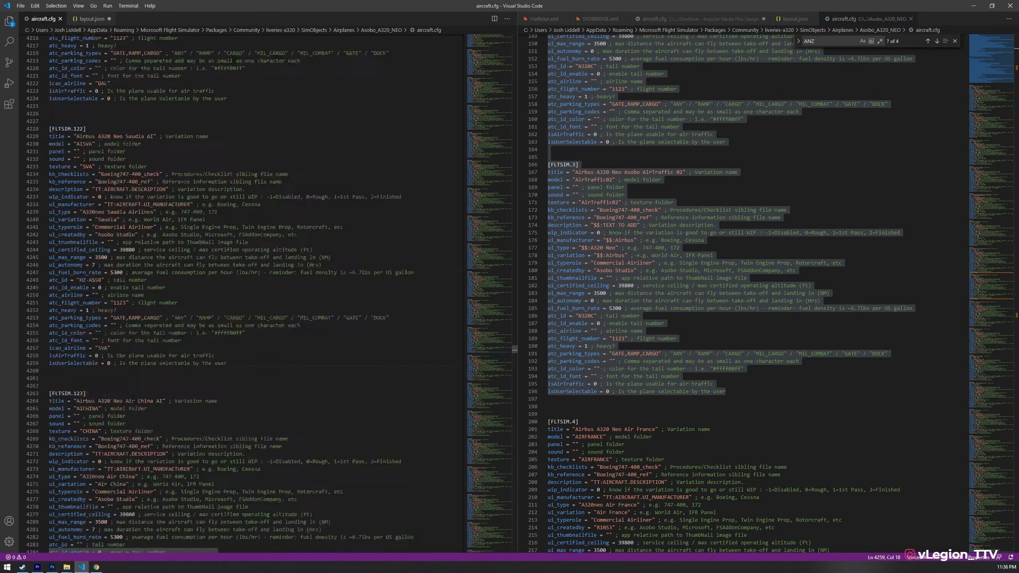
pyautogui.scroll(-4, 134, 399)
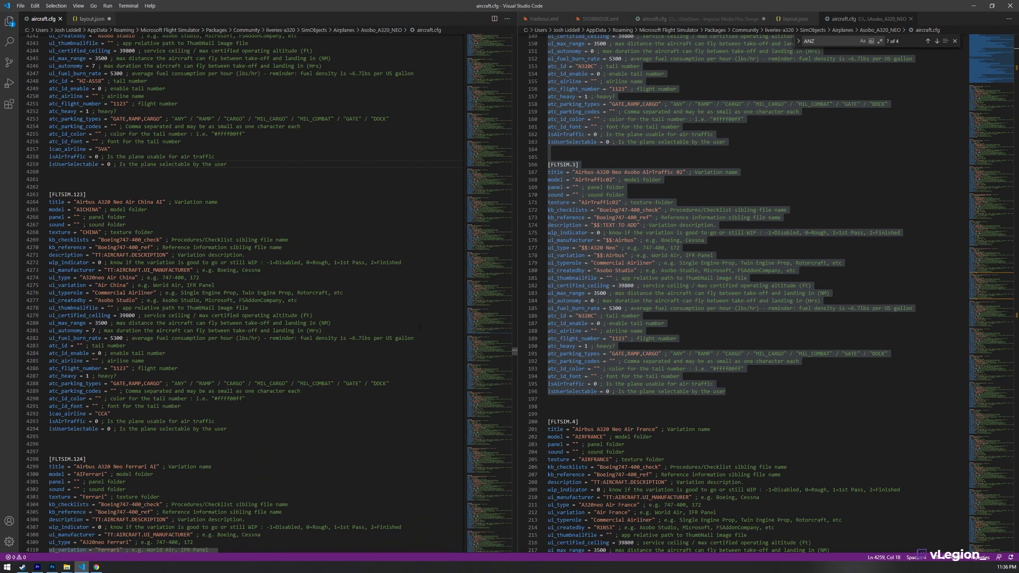
pyautogui.moveTo(484, 326); pyautogui.dragTo(490, 276)
pyautogui.scroll(4, 258, 324)
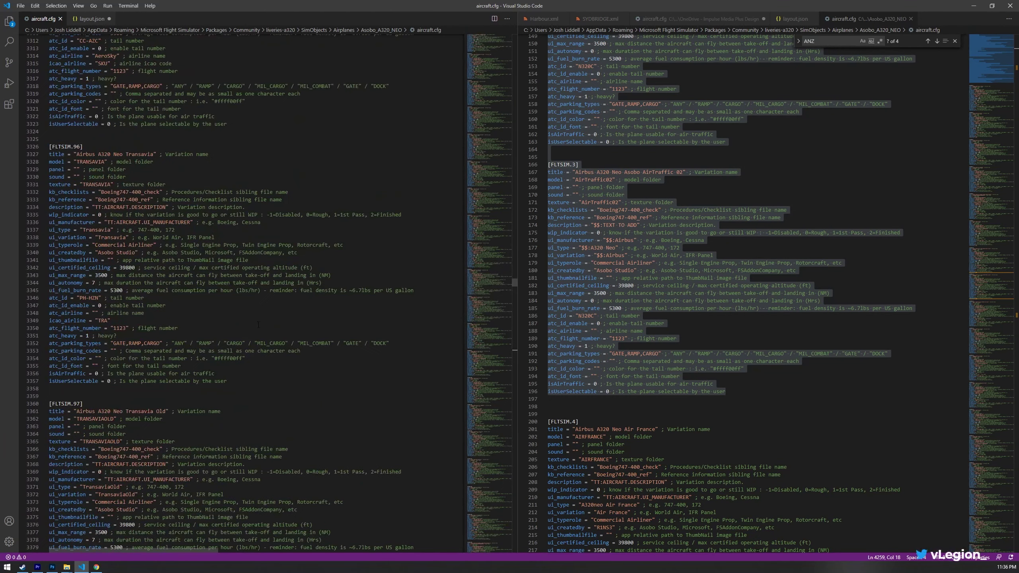
pyautogui.scroll(1, 93, 162)
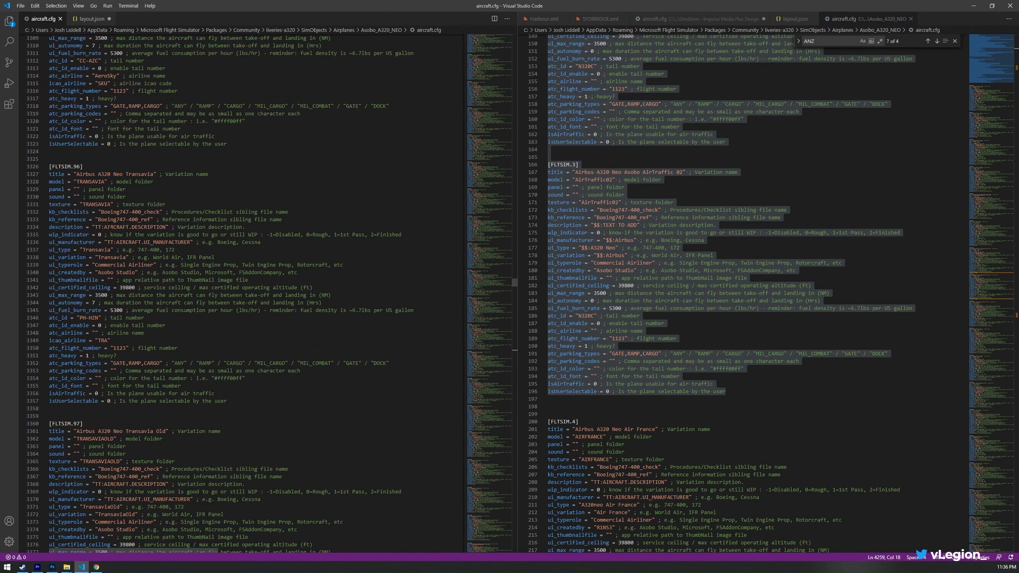
pyautogui.scroll(11, 147, 293)
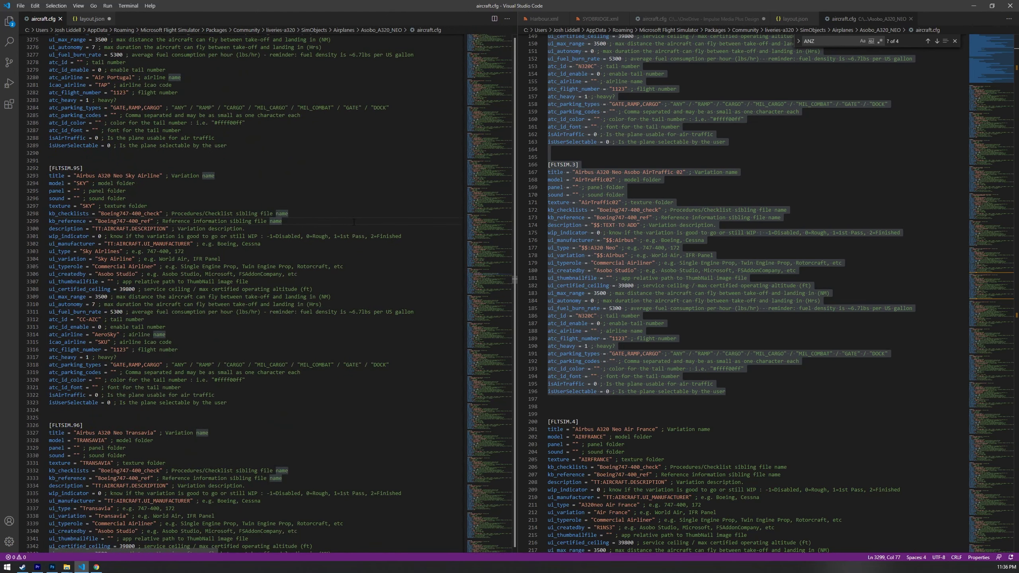
pyautogui.hotkey('ctrl', 'f')
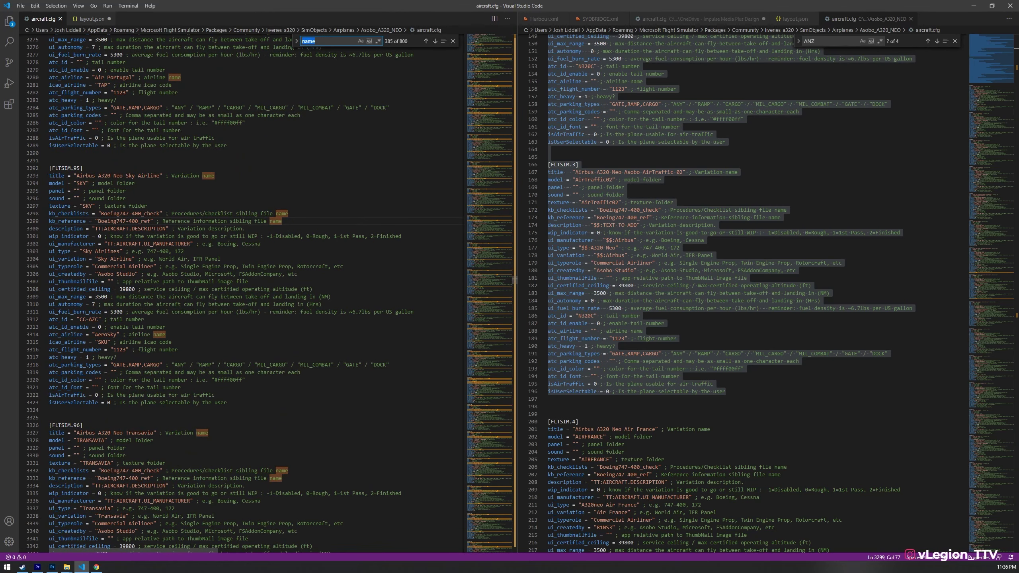
pyautogui.write('qantas')
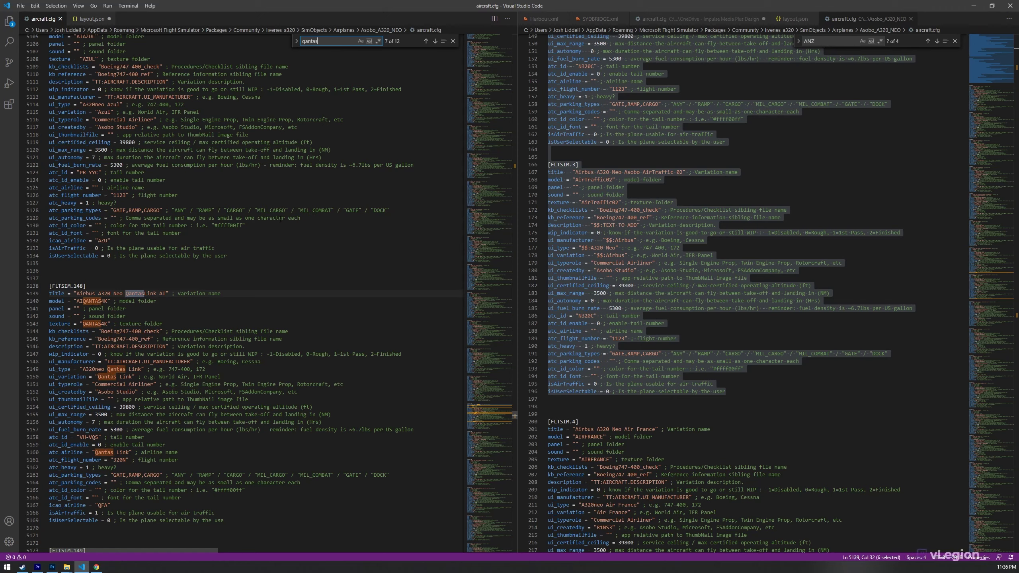
pyautogui.click(79, 294)
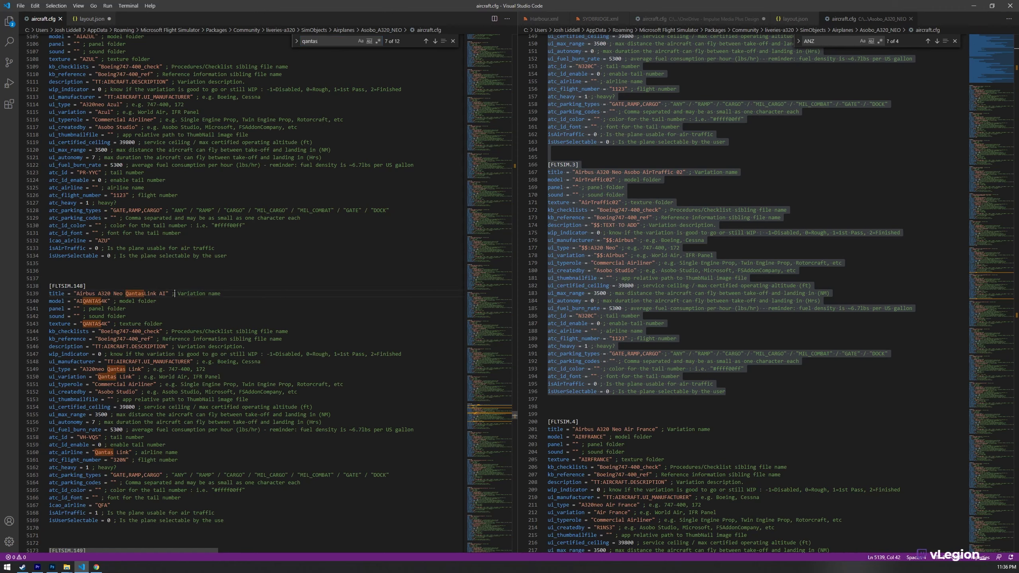
pyautogui.moveTo(135, 293); pyautogui.dragTo(137, 294)
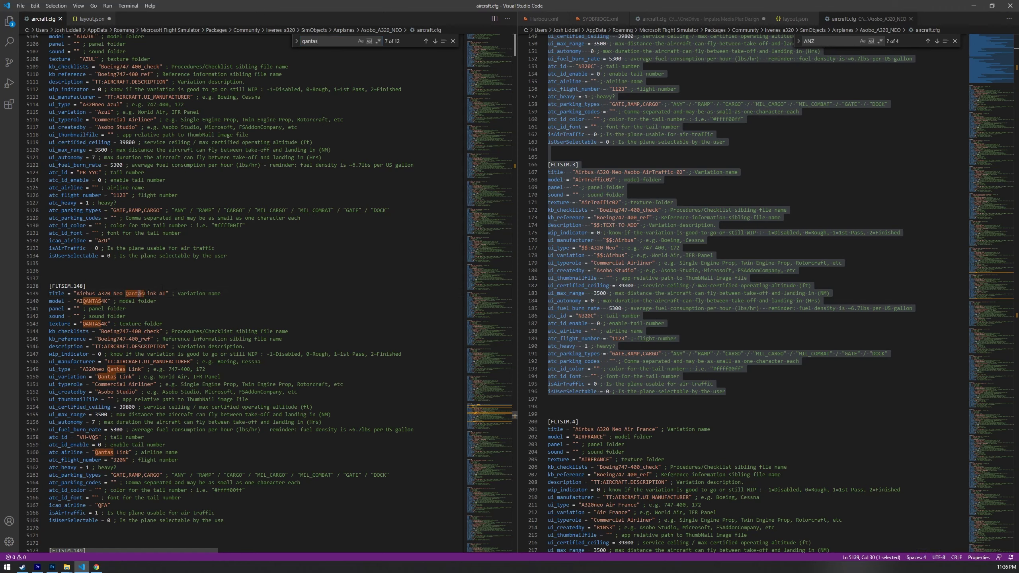
# Examine the isAirTraffic and isUserSelectable settings in the FLTSIM.148 QantasLink AI entry.
pyautogui.moveTo(49, 513); pyautogui.dragTo(225, 512)
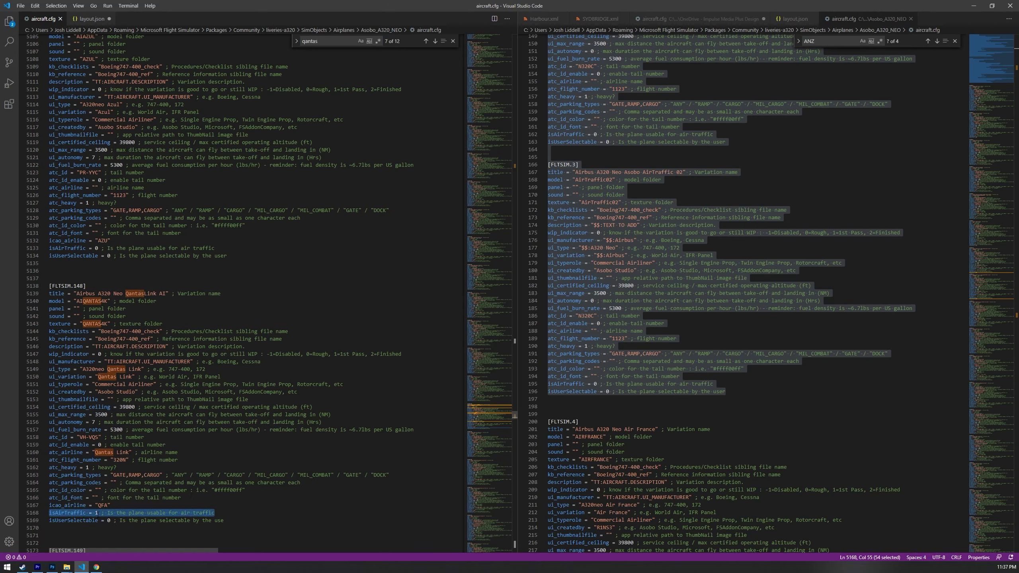
pyautogui.moveTo(98, 515); pyautogui.dragTo(95, 514)
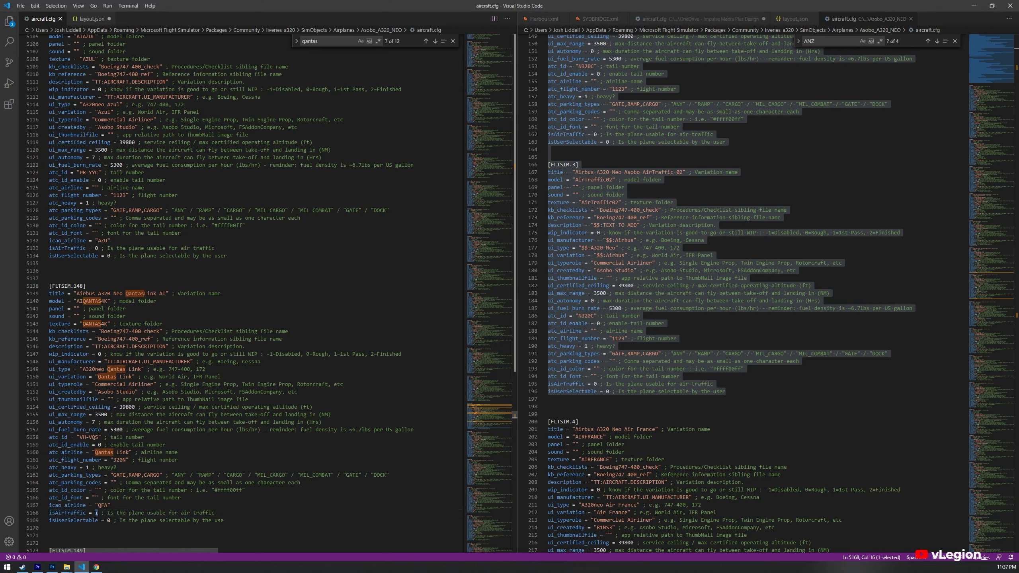
pyautogui.click(236, 521)
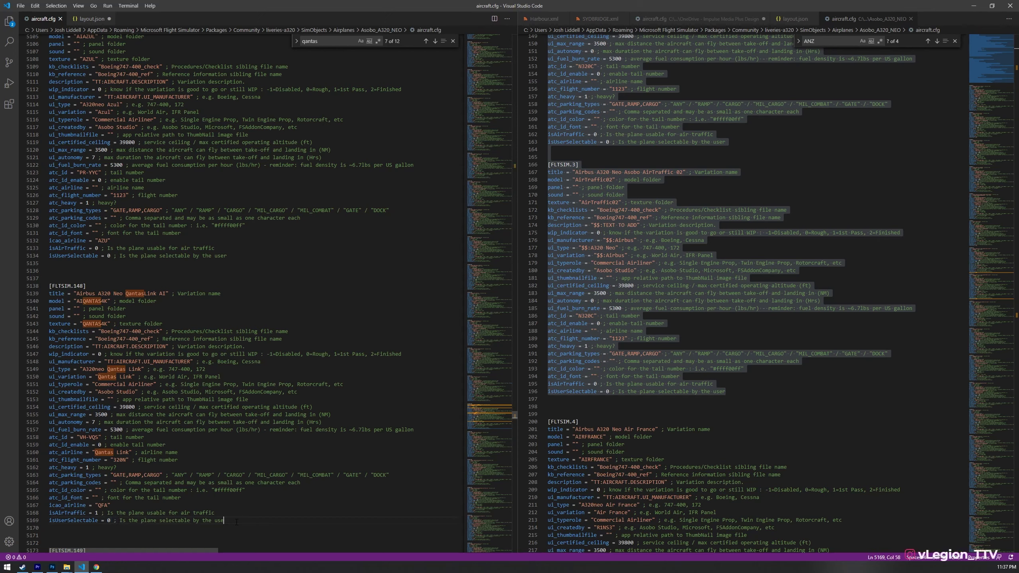
pyautogui.moveTo(236, 521); pyautogui.dragTo(35, 523)
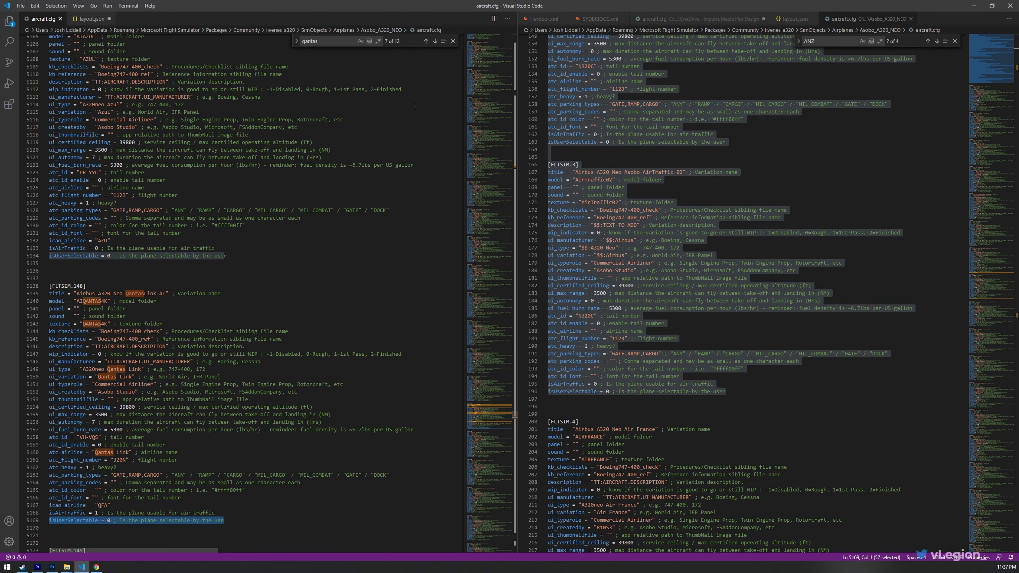
pyautogui.moveTo(282, 210); pyautogui.dragTo(282, 204)
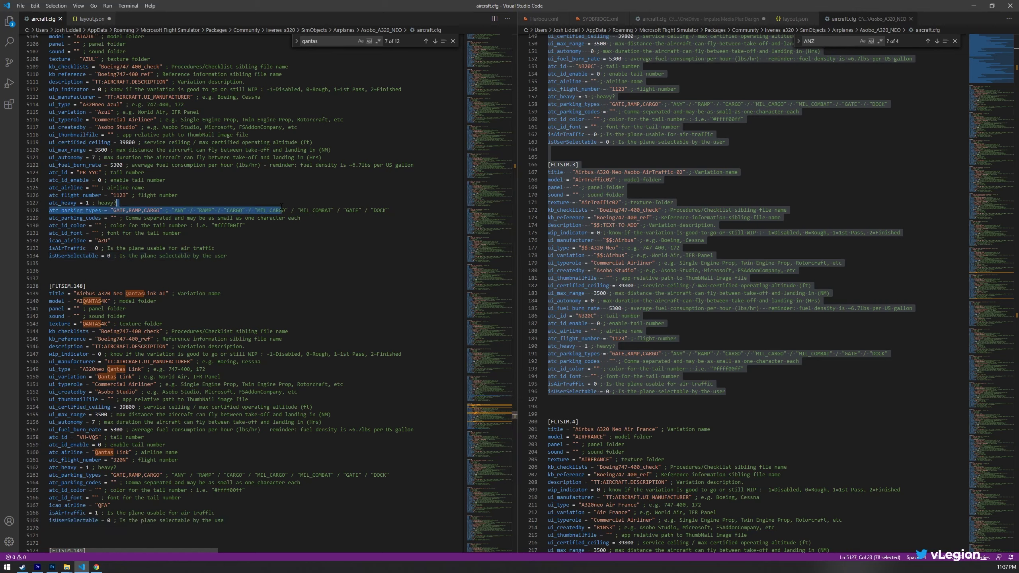
pyautogui.click(279, 264)
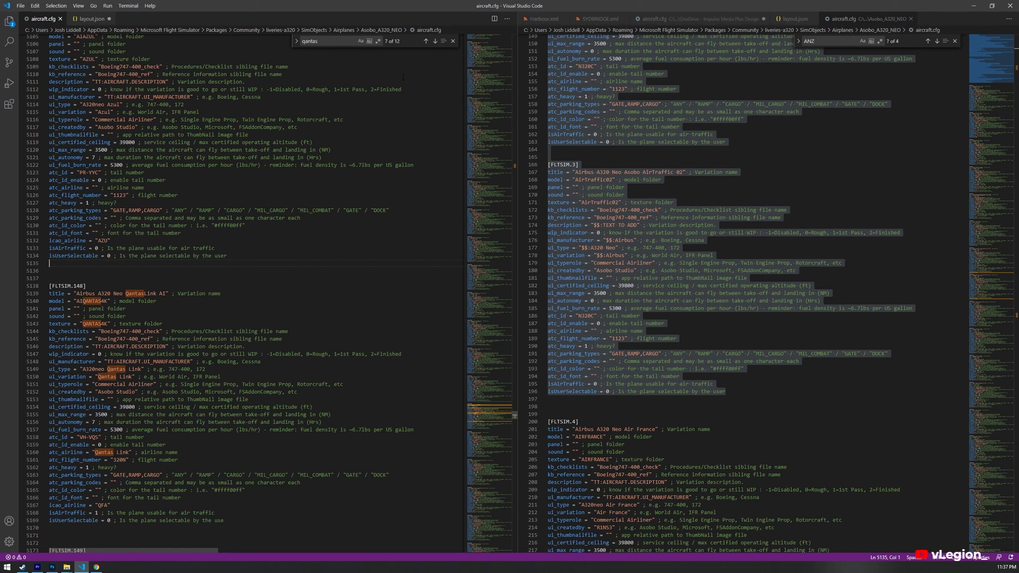
# Step through the "qantas" matches to the non-AI QantasLink entry, FLTSIM.50.
pyautogui.click(323, 44)
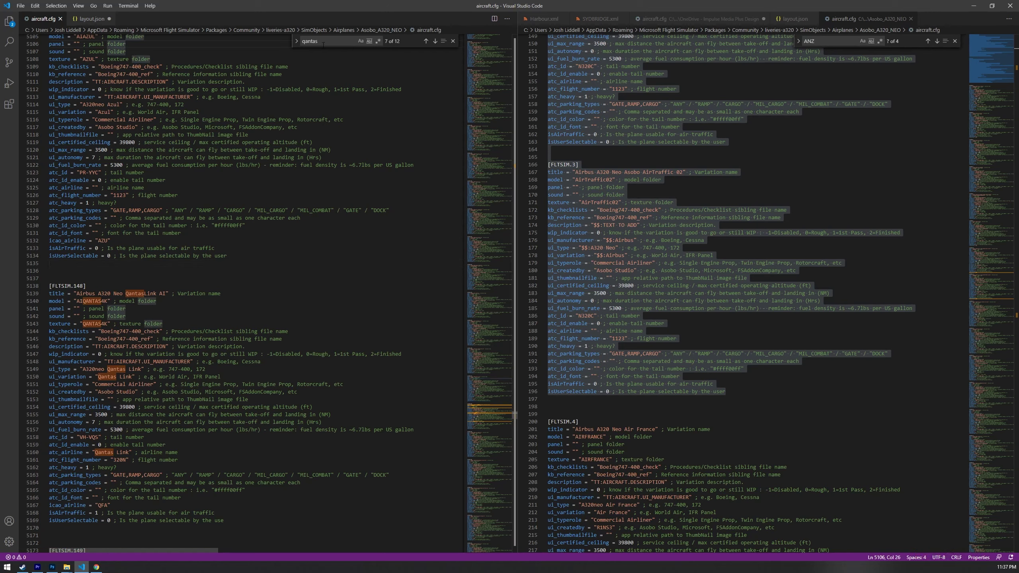
pyautogui.click(325, 41)
pyautogui.press('Return')
pyautogui.press('Return')
pyautogui.press('Return')
pyautogui.press('Return')
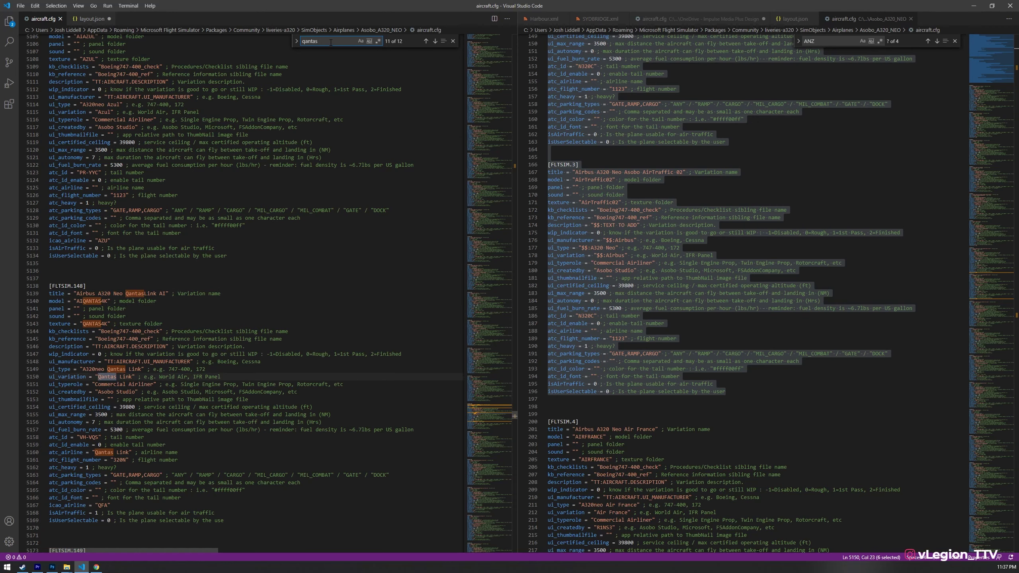
pyautogui.press('Return')
pyautogui.press('Return')
pyautogui.press('Return')
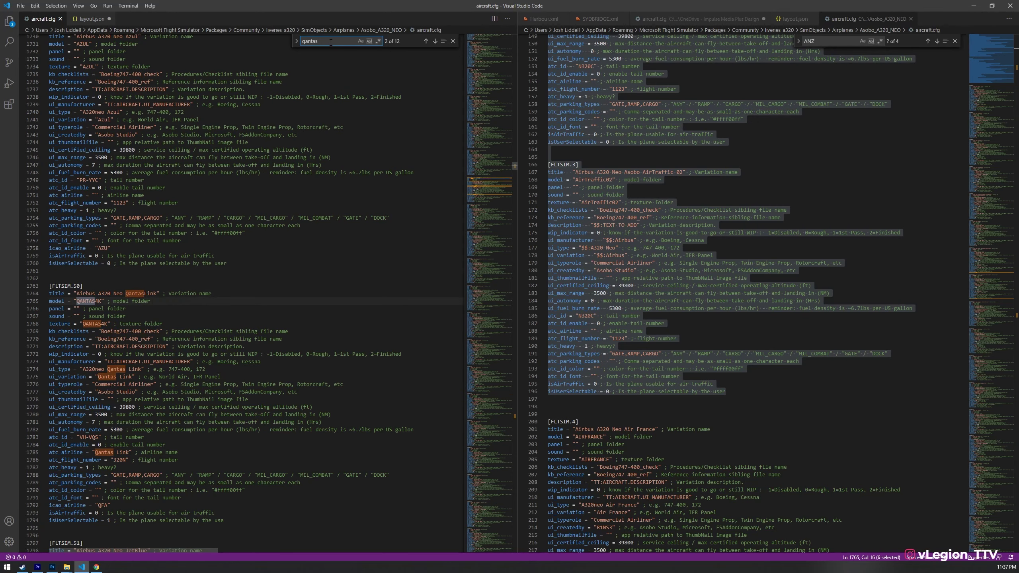
pyautogui.press('Return')
pyautogui.press('Return')
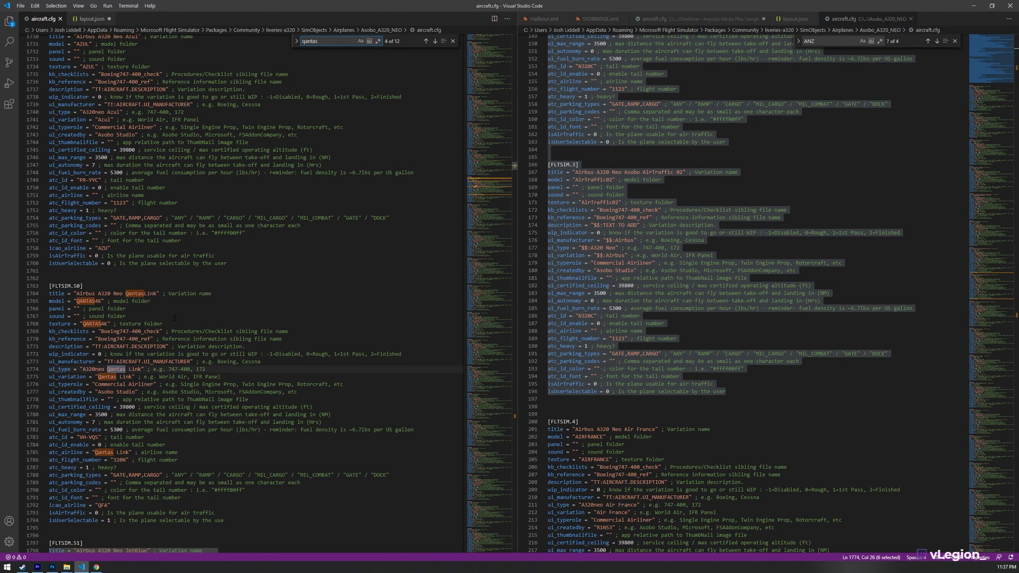
# Examine the header line of the FLTSIM.50 entry and the number that identifies it.
pyautogui.click(126, 316)
pyautogui.scroll(-1, 126, 316)
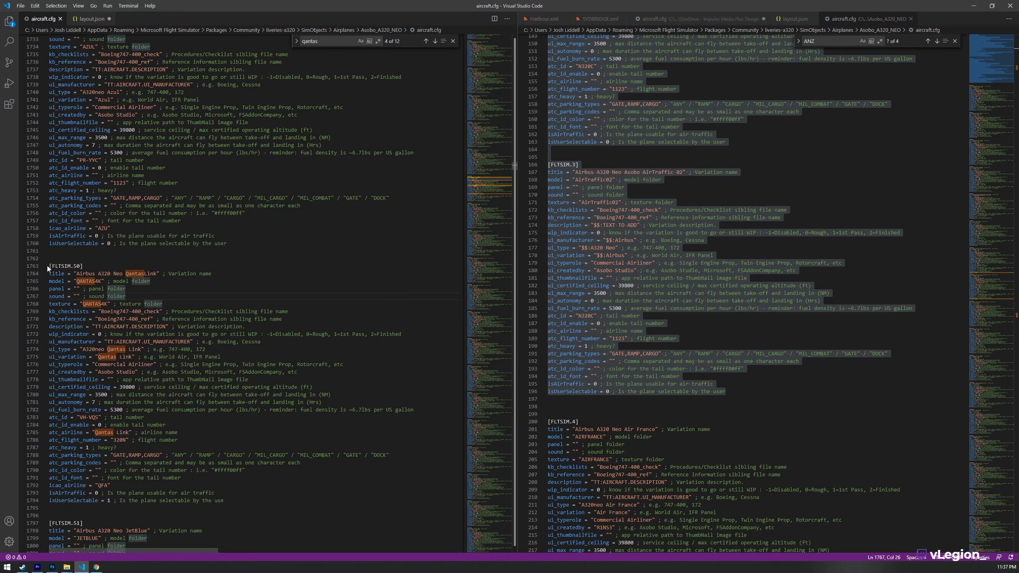
pyautogui.moveTo(82, 266); pyautogui.dragTo(49, 266)
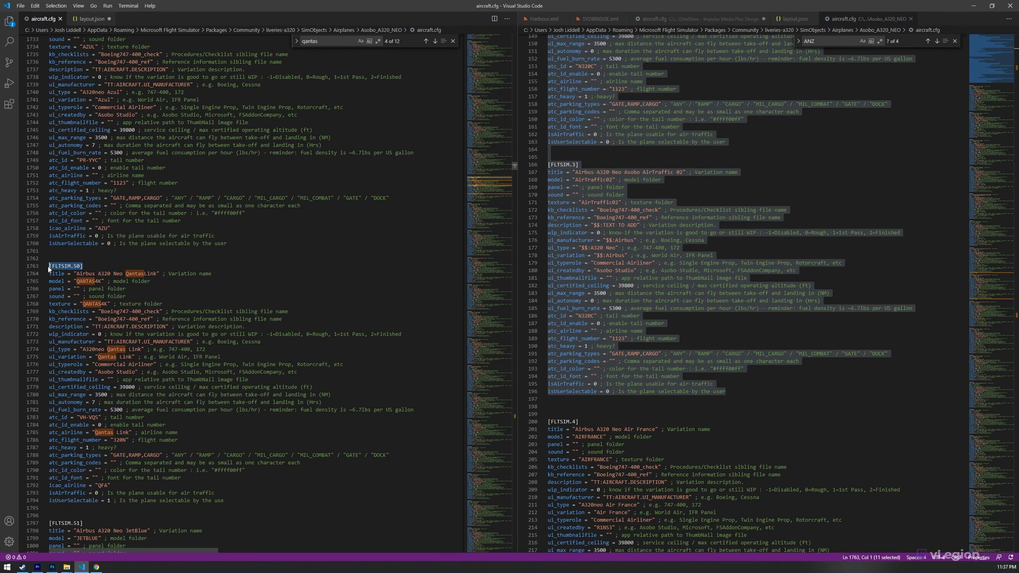
pyautogui.click(68, 274)
pyautogui.moveTo(76, 266); pyautogui.dragTo(73, 266)
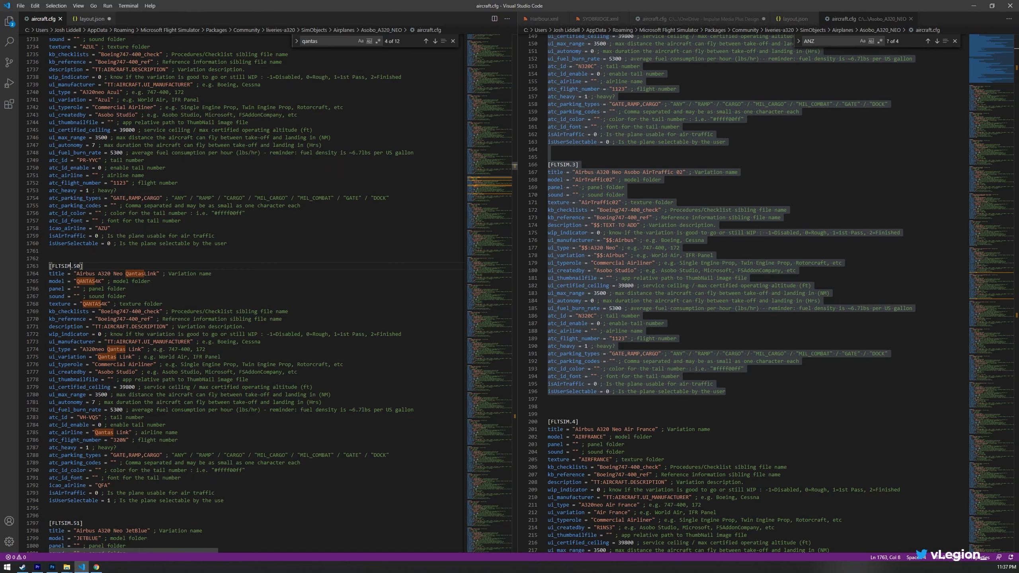
pyautogui.click(71, 266)
pyautogui.moveTo(73, 265); pyautogui.dragTo(80, 266)
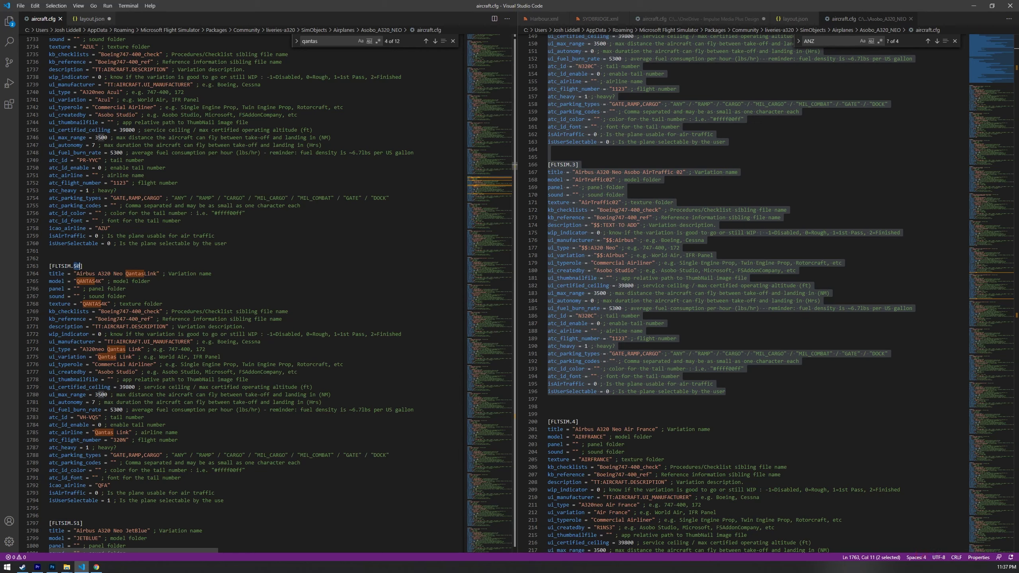
pyautogui.click(77, 265)
pyautogui.click(80, 266)
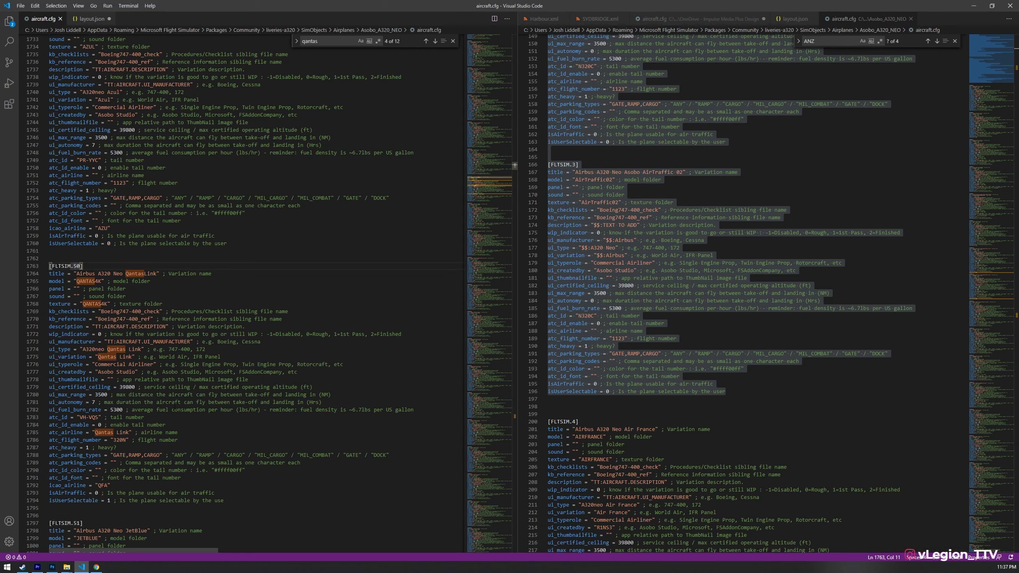
# Examine the full extent of the FLTSIM.50 entry and compare its header number with the following FLTSIM.51 header.
pyautogui.moveTo(230, 504); pyautogui.dragTo(42, 268)
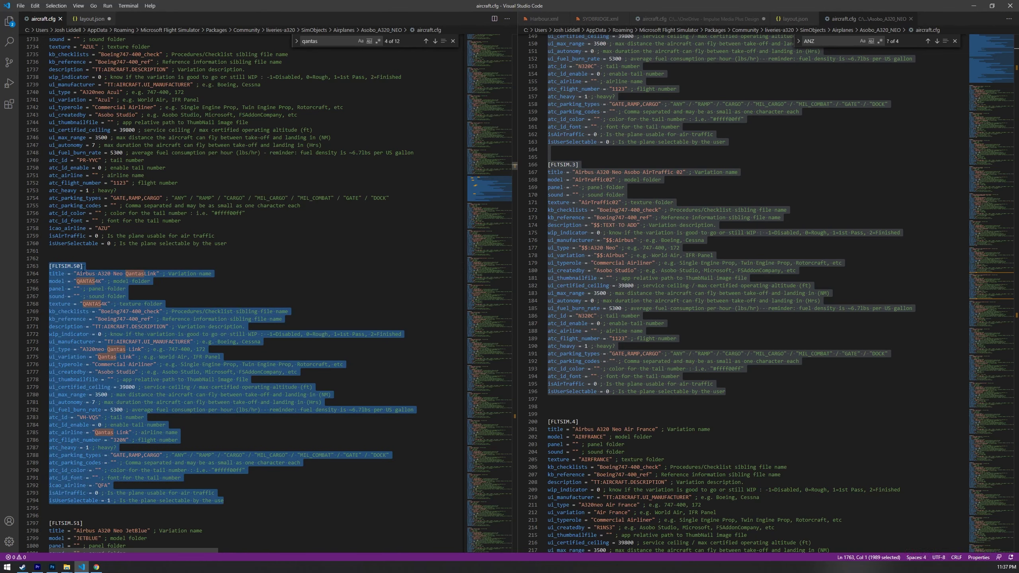
pyautogui.click(80, 266)
pyautogui.hotkey('shift', 'Left')
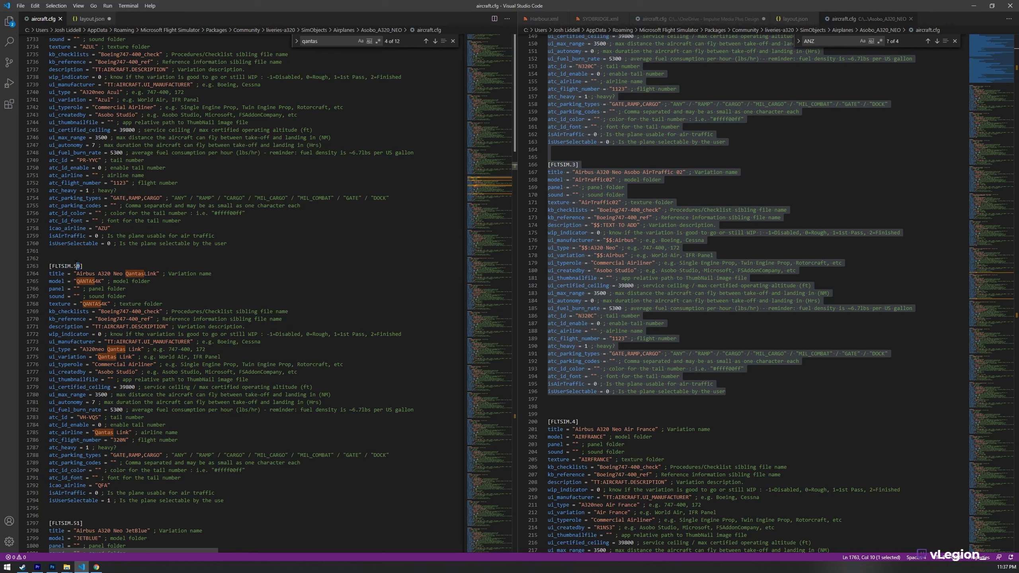
pyautogui.hotkey('shift', 'Left')
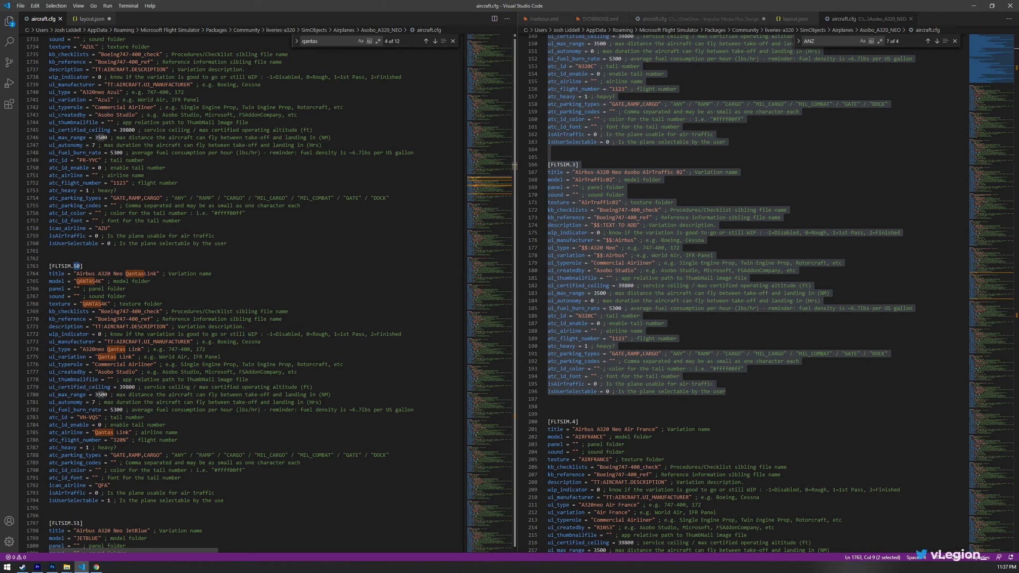
pyautogui.click(70, 523)
pyautogui.moveTo(83, 523); pyautogui.dragTo(51, 516)
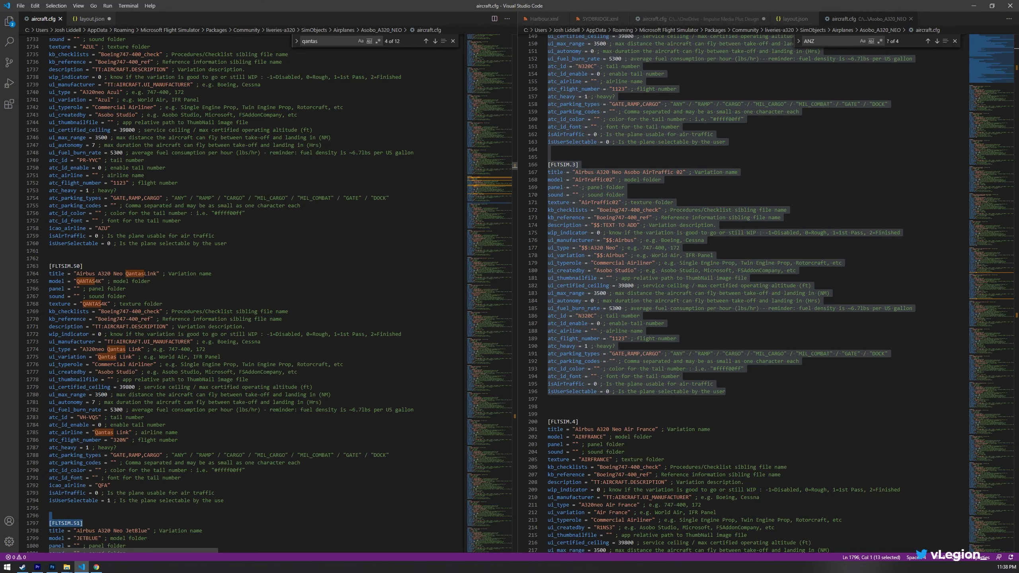
pyautogui.click(183, 395)
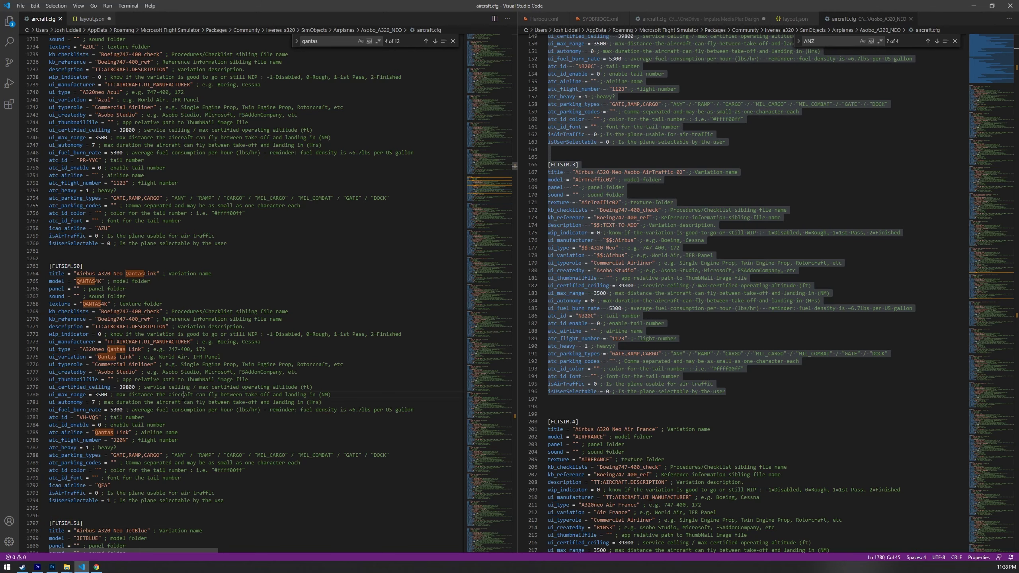
# Examine the model and texture folder names in the FLTSIM.50 QantasLink entry.
pyautogui.scroll(-1, 145, 291)
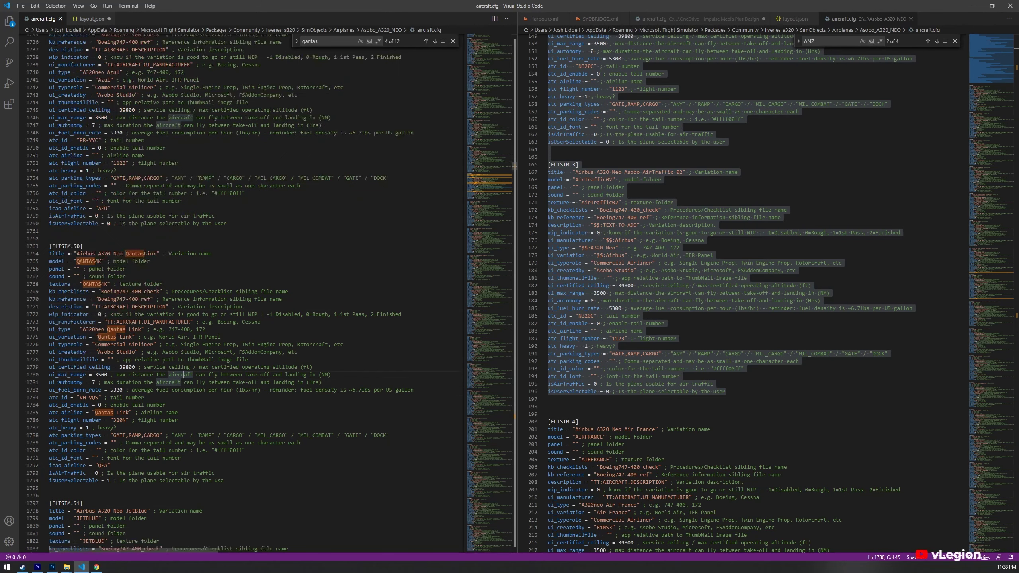
pyautogui.click(66, 306)
pyautogui.click(76, 261)
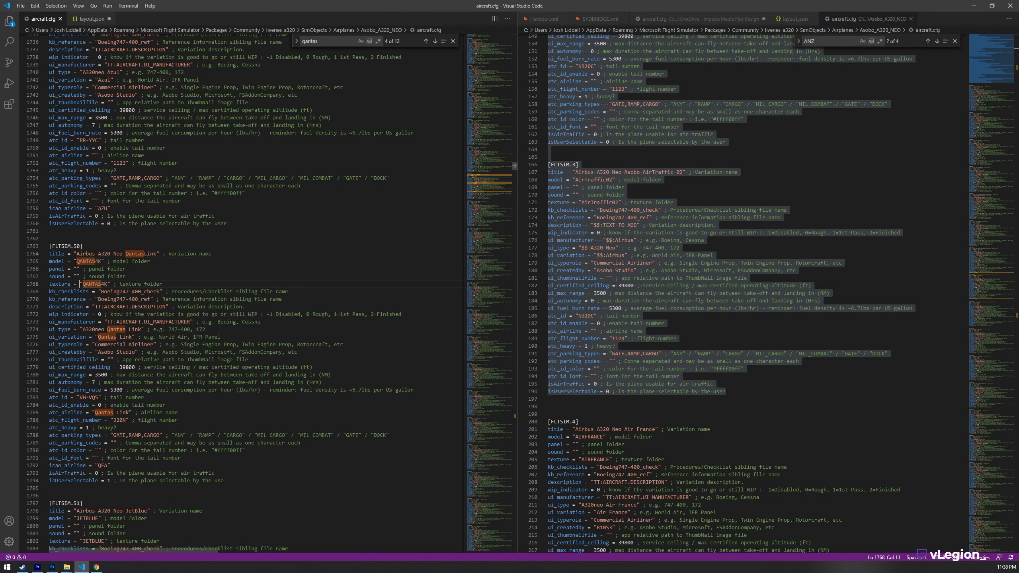
pyautogui.click(52, 284)
pyautogui.doubleClick(94, 284)
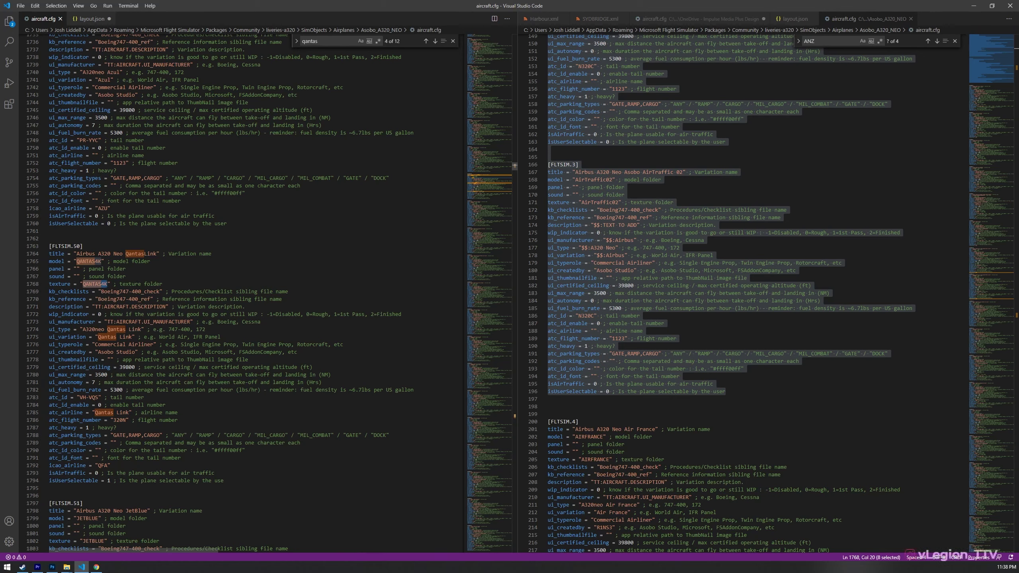
pyautogui.hotkey('shift', 'Left')
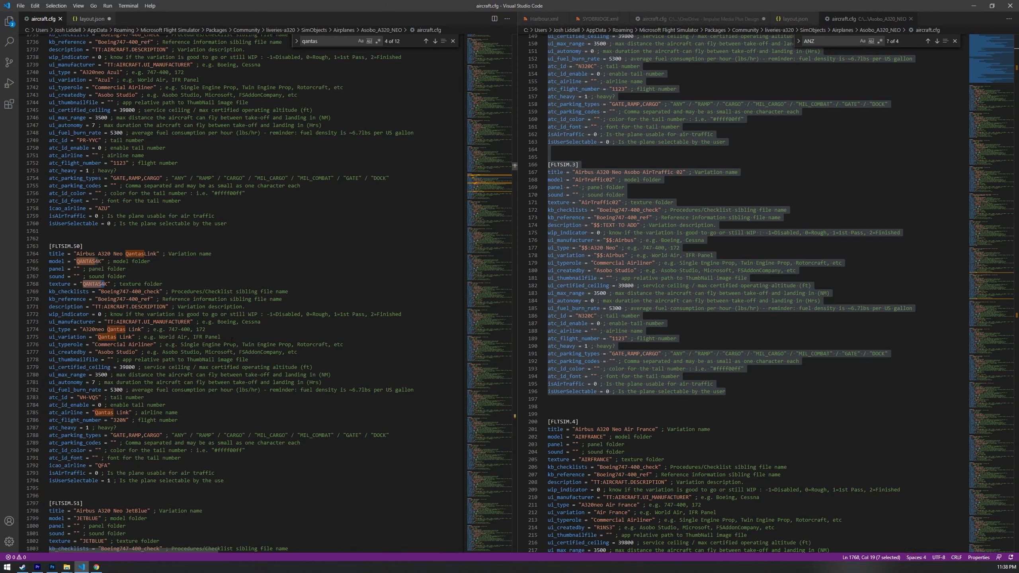
# Examine the type role, creator and tail number lines of the FLTSIM.50 entry.
pyautogui.click(152, 352)
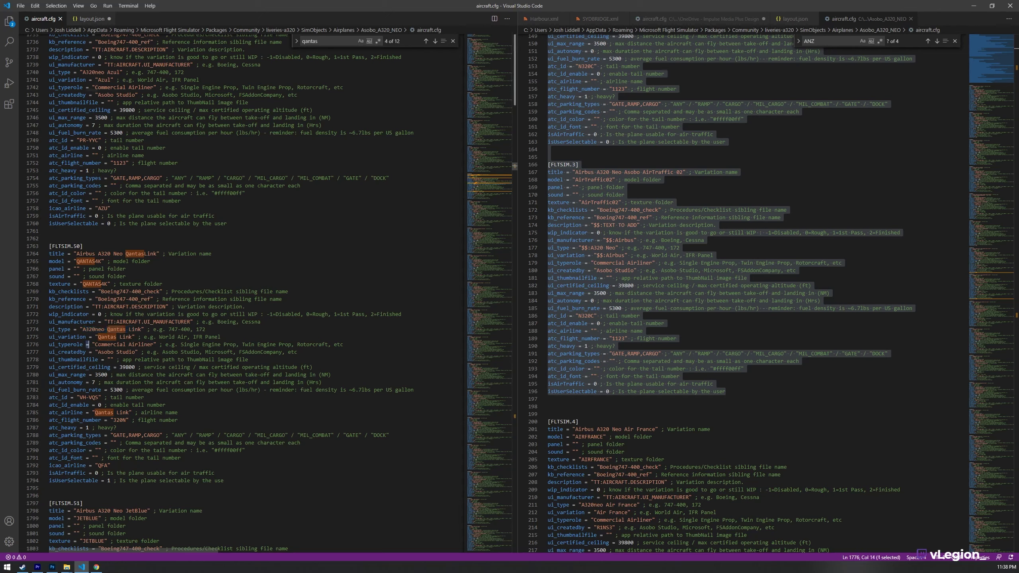
pyautogui.moveTo(86, 344); pyautogui.dragTo(137, 352)
pyautogui.click(107, 397)
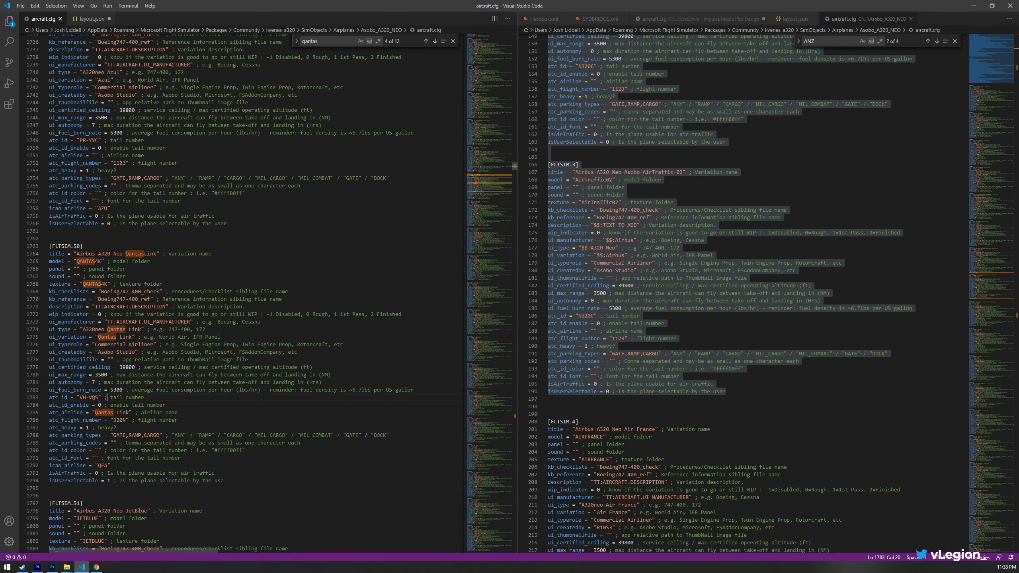
# Examine the title, isAirTraffic and isUserSelectable lines of the FLTSIM.50 entry, including the isUserSelectable value.
pyautogui.moveTo(53, 473); pyautogui.dragTo(223, 473)
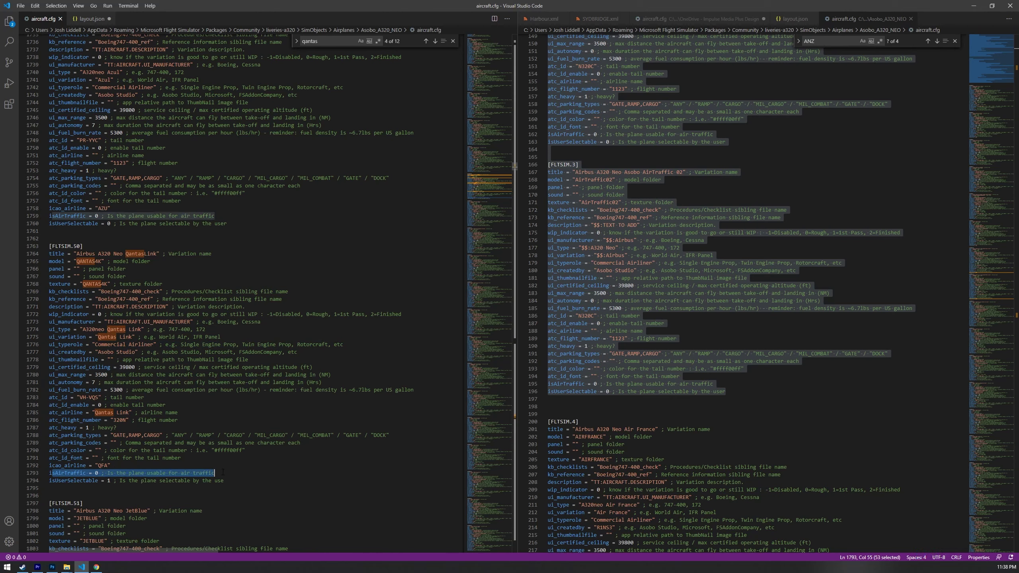
pyautogui.click(64, 473)
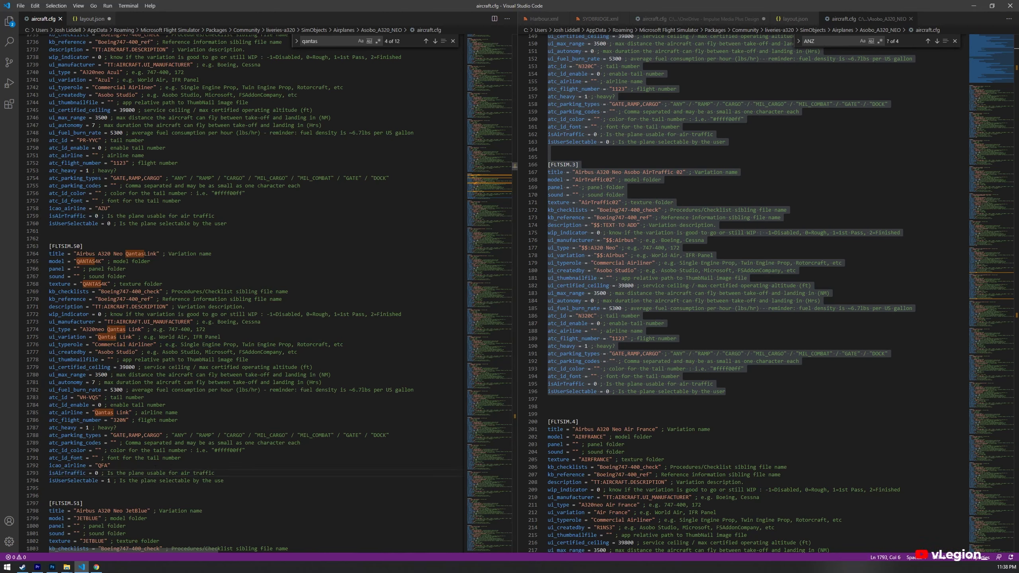
pyautogui.moveTo(52, 253); pyautogui.dragTo(157, 254)
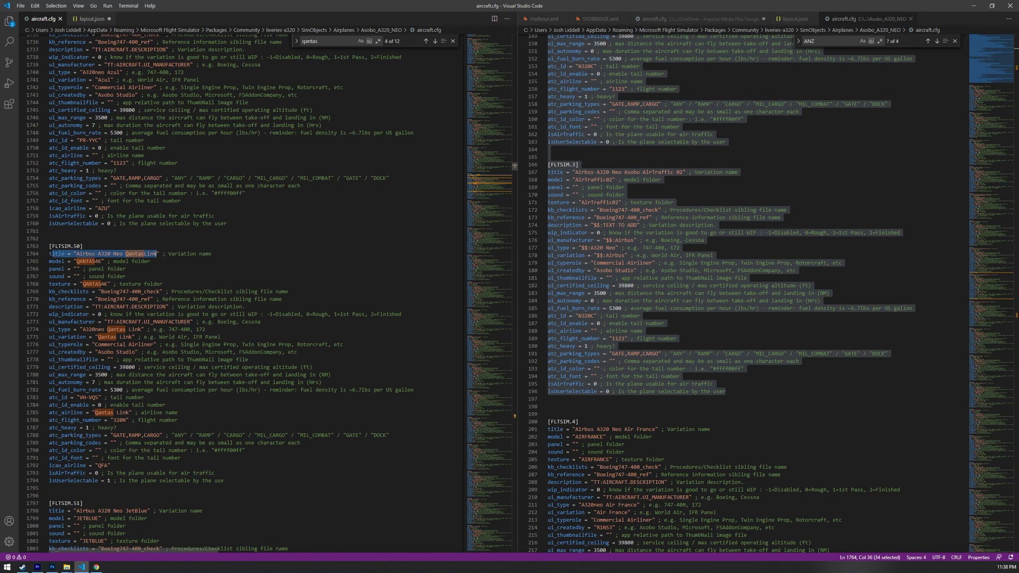
pyautogui.click(91, 254)
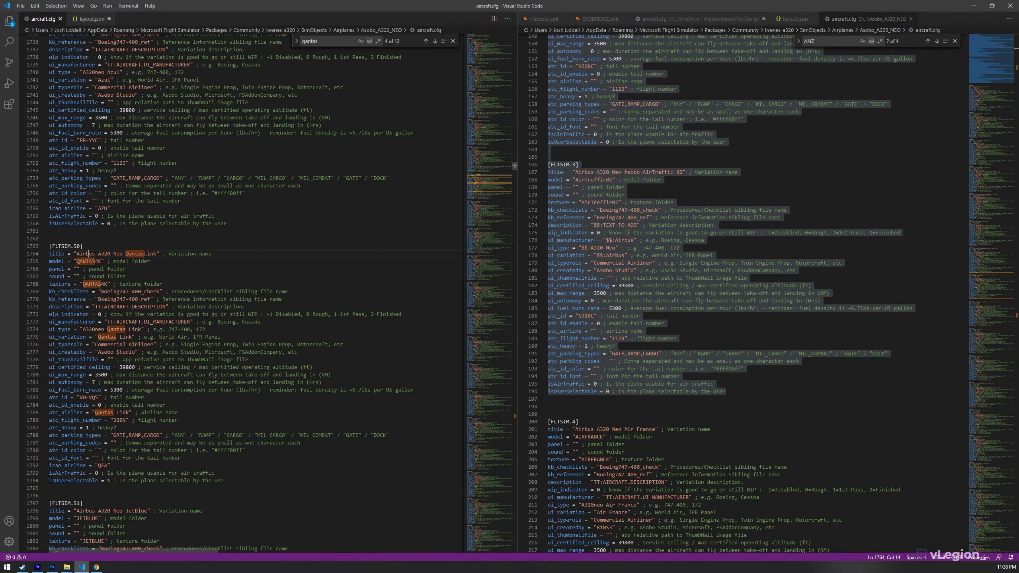
pyautogui.moveTo(49, 480); pyautogui.dragTo(240, 482)
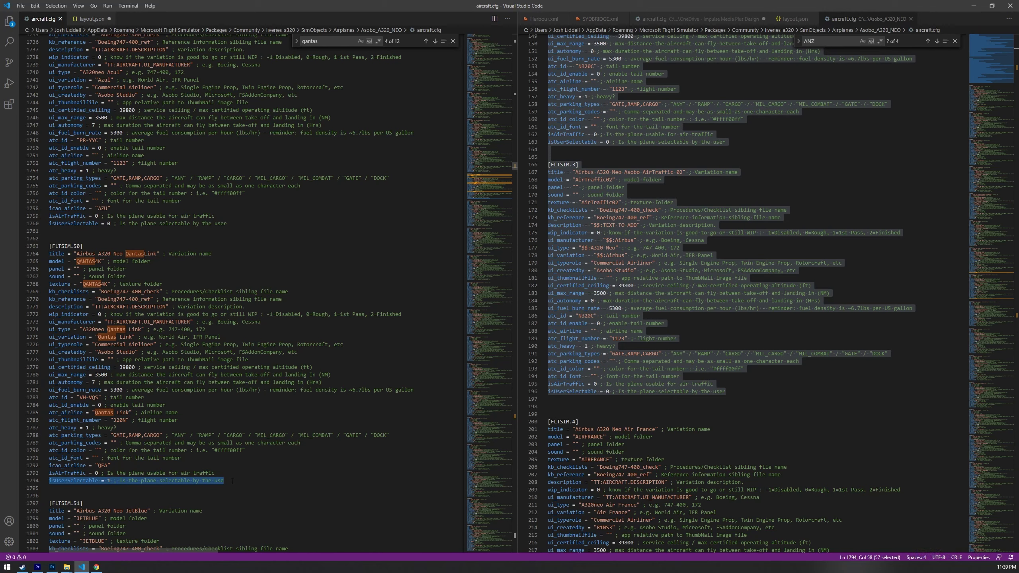
pyautogui.click(232, 481)
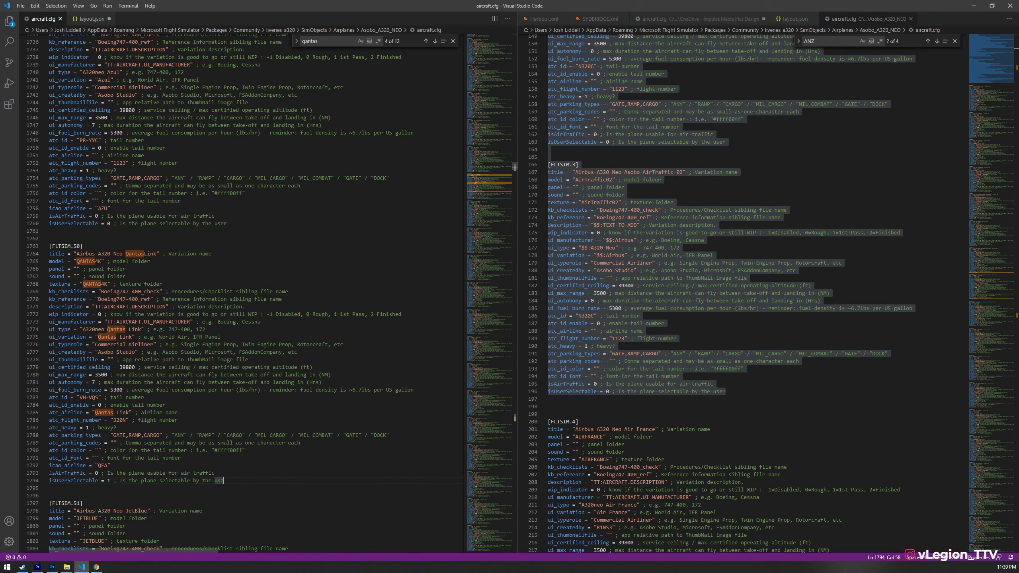
pyautogui.moveTo(50, 474); pyautogui.dragTo(115, 481)
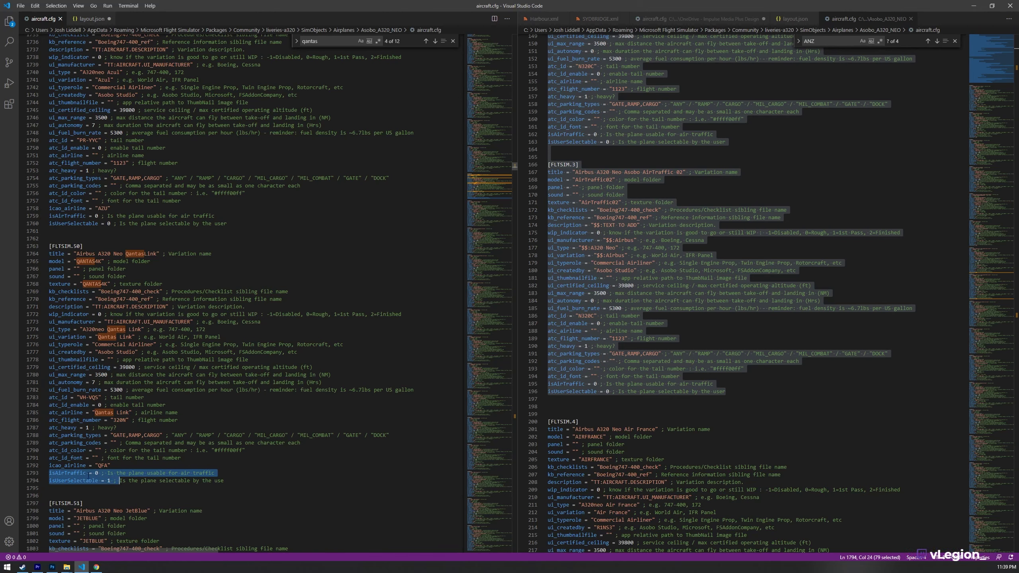
pyautogui.click(99, 480)
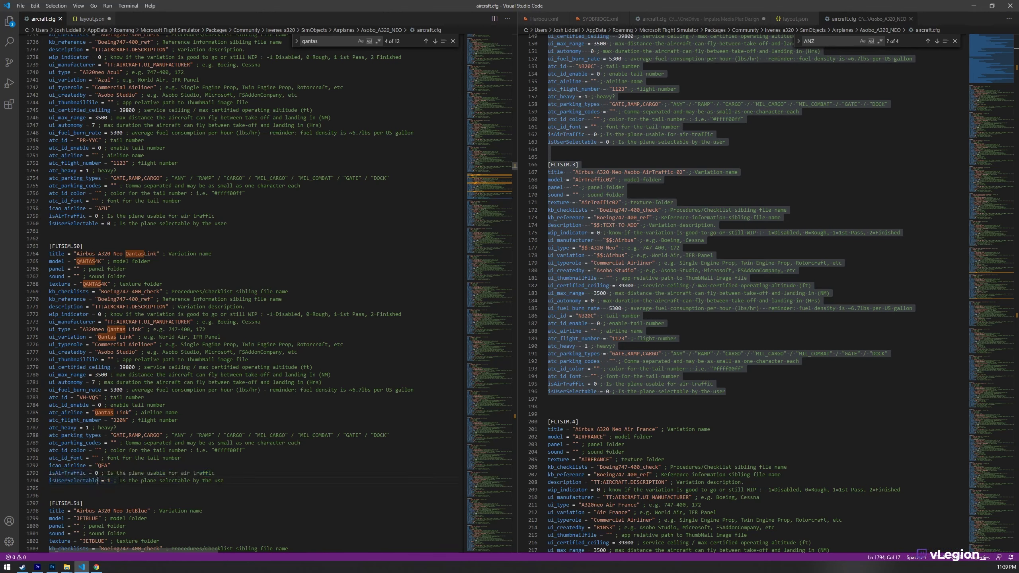
pyautogui.doubleClick(108, 480)
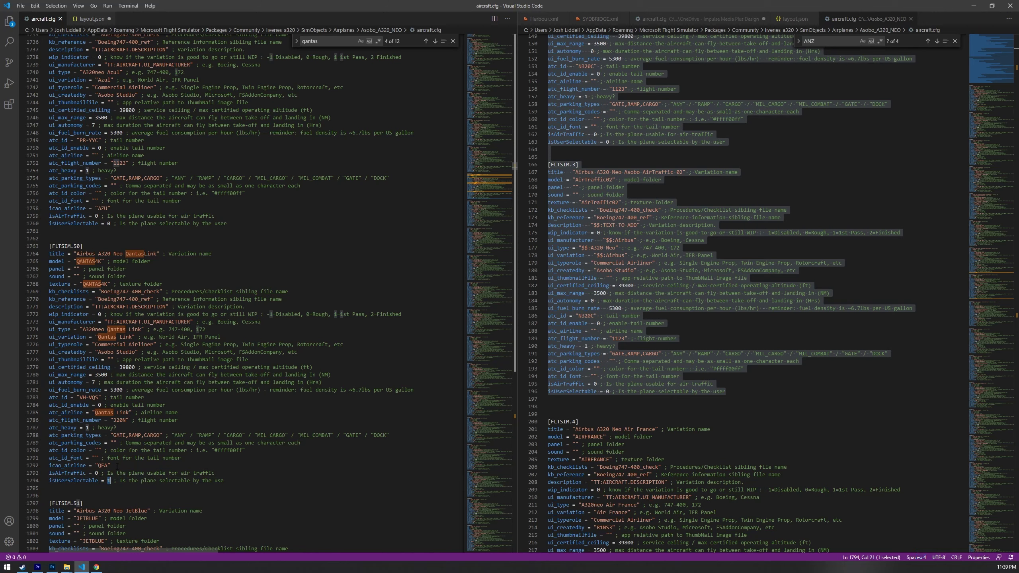
# Examine the icao_airline line of the FLTSIM.50 entry and compare its isUserSelectable and isAirTraffic settings.
pyautogui.moveTo(128, 466); pyautogui.dragTo(42, 465)
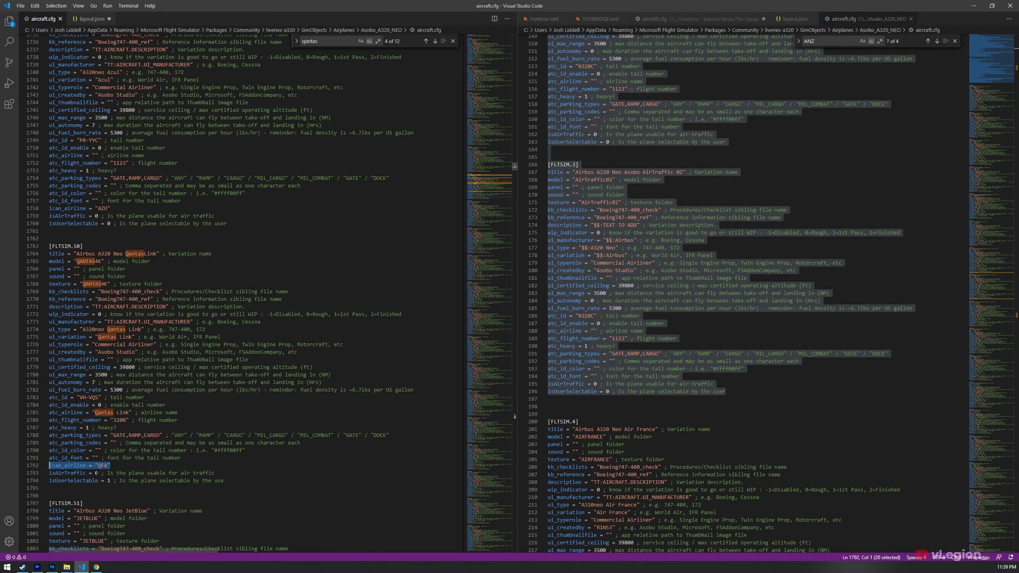
pyautogui.click(96, 473)
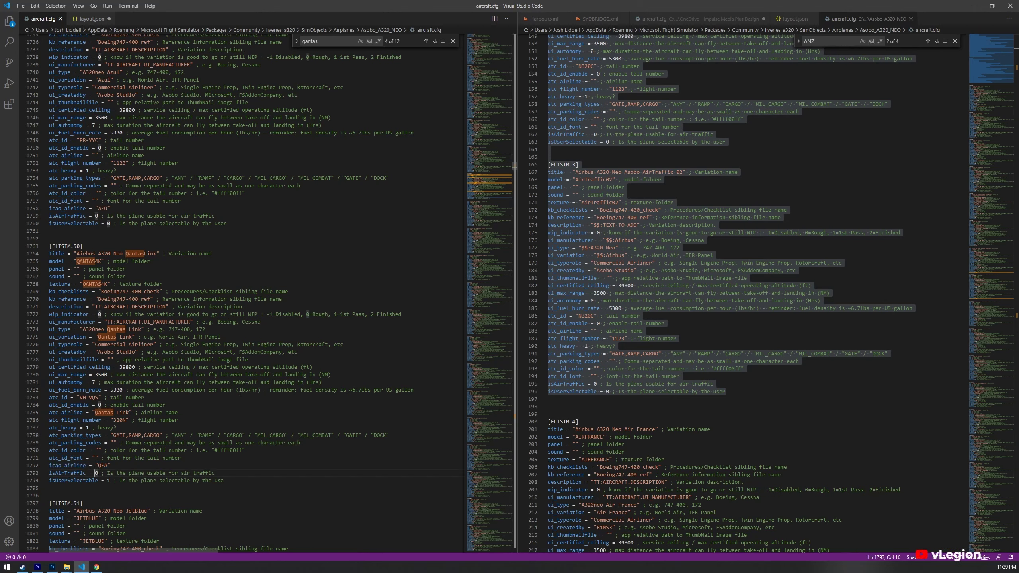
pyautogui.press('Down')
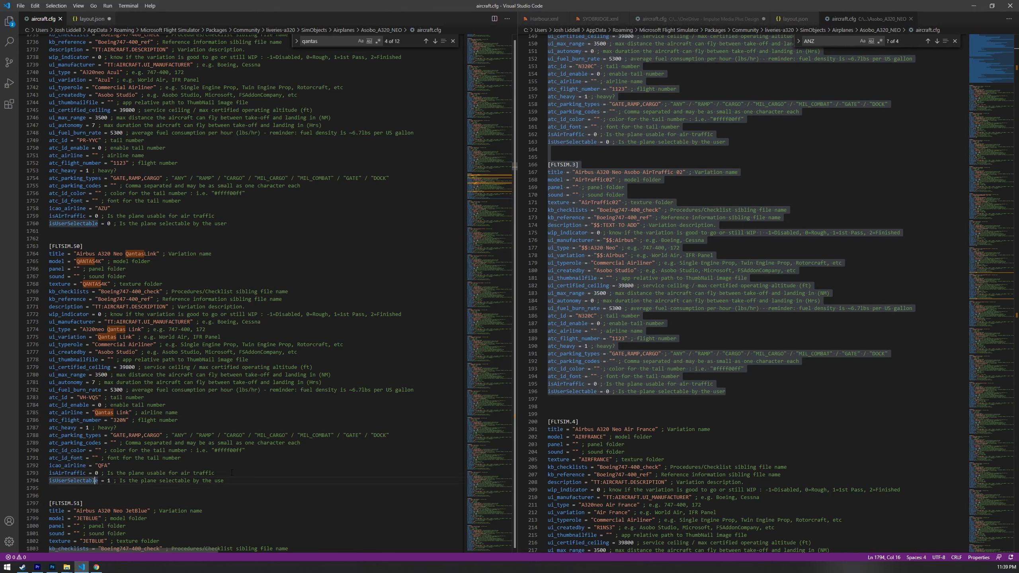
pyautogui.moveTo(236, 478); pyautogui.dragTo(41, 479)
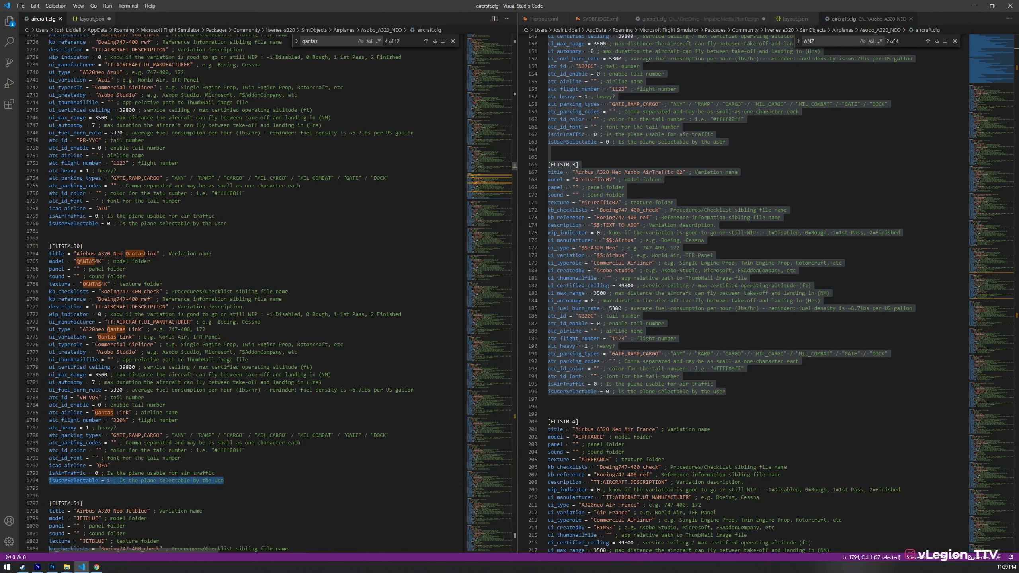
pyautogui.click(241, 473)
pyautogui.moveTo(242, 473); pyautogui.dragTo(43, 475)
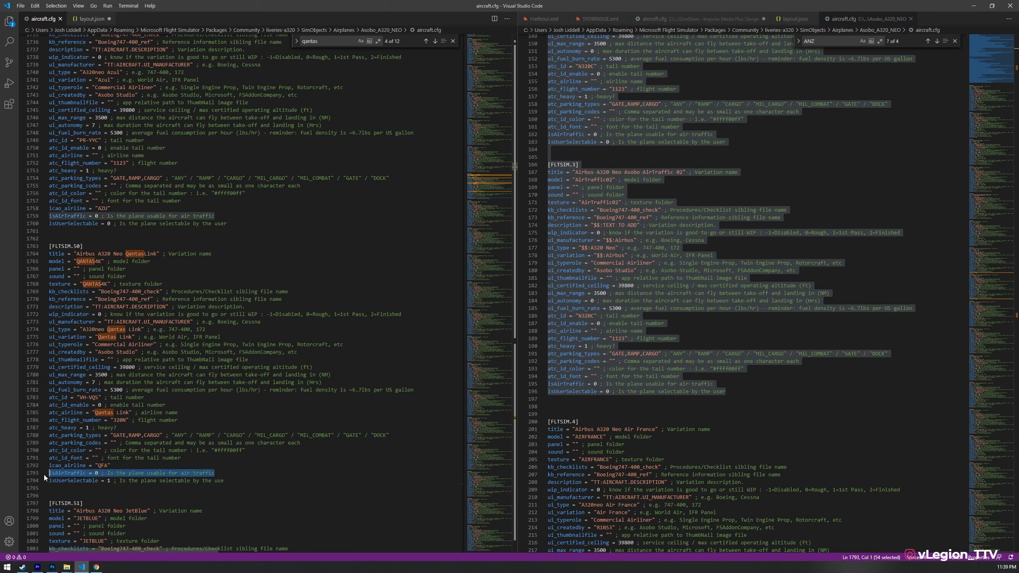
pyautogui.click(282, 490)
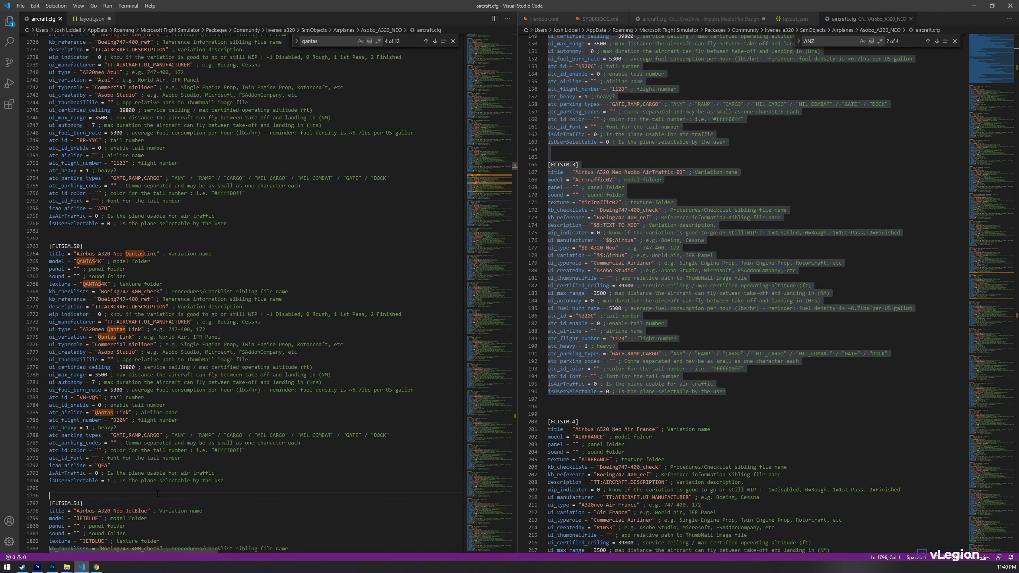
pyautogui.click(131, 473)
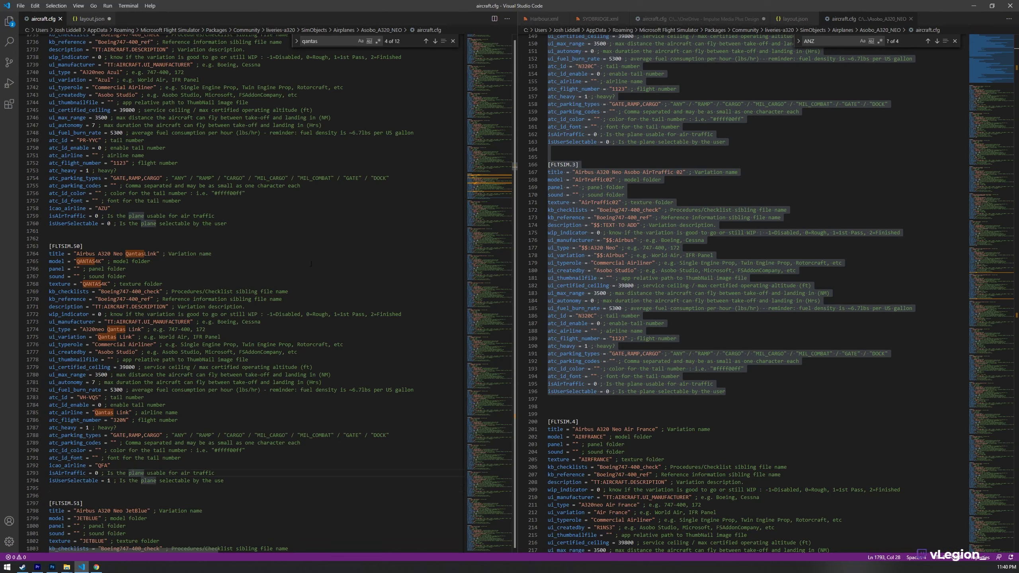
# Switch to the Asobo_A320_NEO folder in File Explorer and open model.cfg from the MODEL.AIJETSTAR folder.
pyautogui.hotkey('alt', 'Tab')
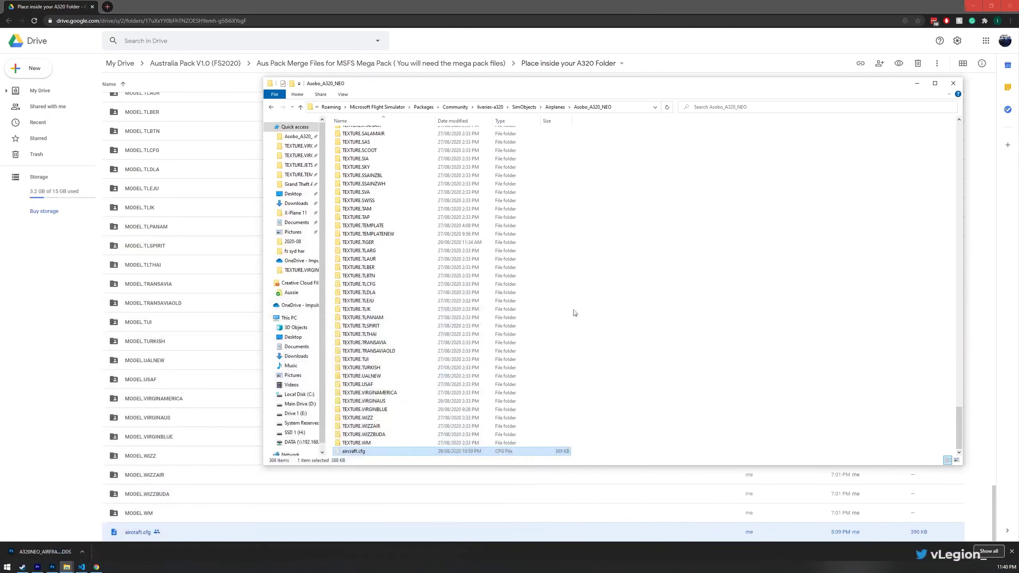
pyautogui.click(695, 311)
pyautogui.scroll(15, 524, 173)
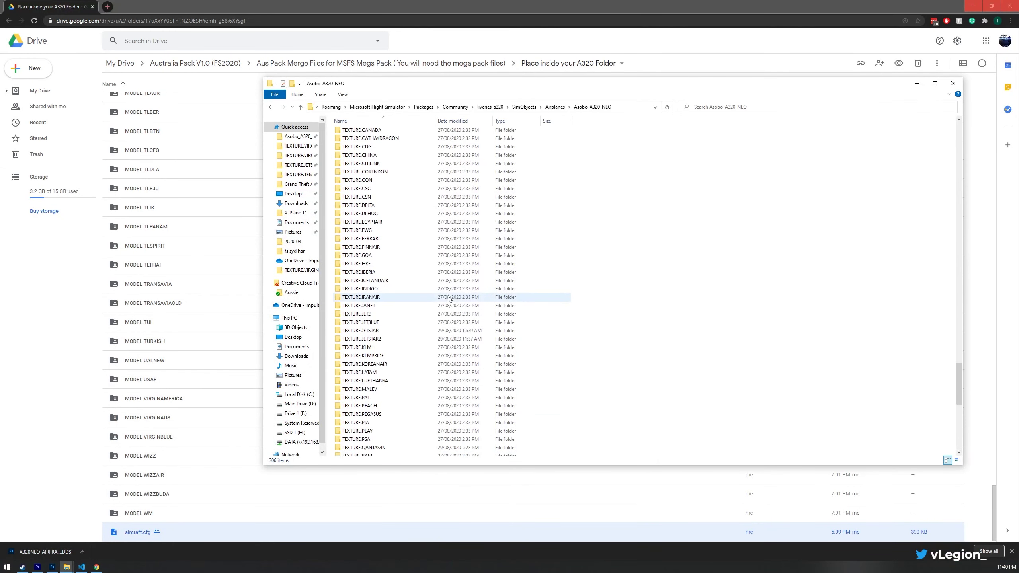
pyautogui.scroll(6, 448, 298)
pyautogui.moveTo(953, 355); pyautogui.dragTo(676, 154)
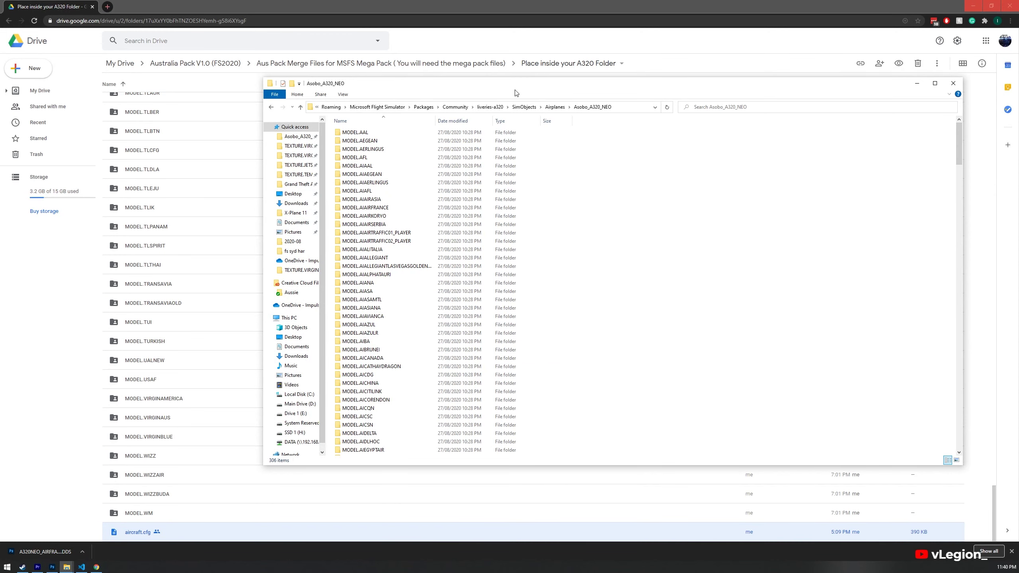
pyautogui.moveTo(516, 92); pyautogui.dragTo(336, 109)
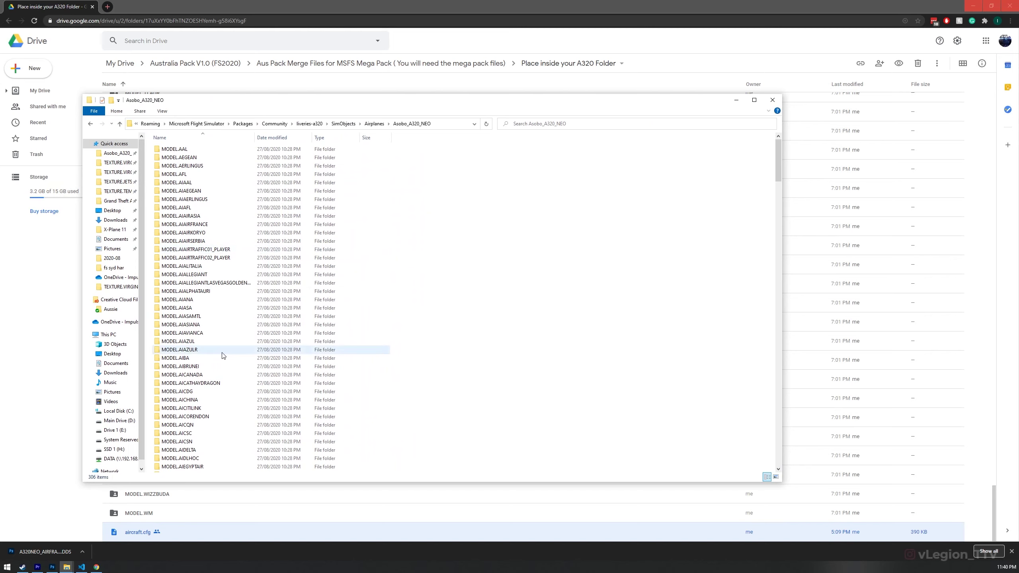
pyautogui.scroll(-3, 223, 356)
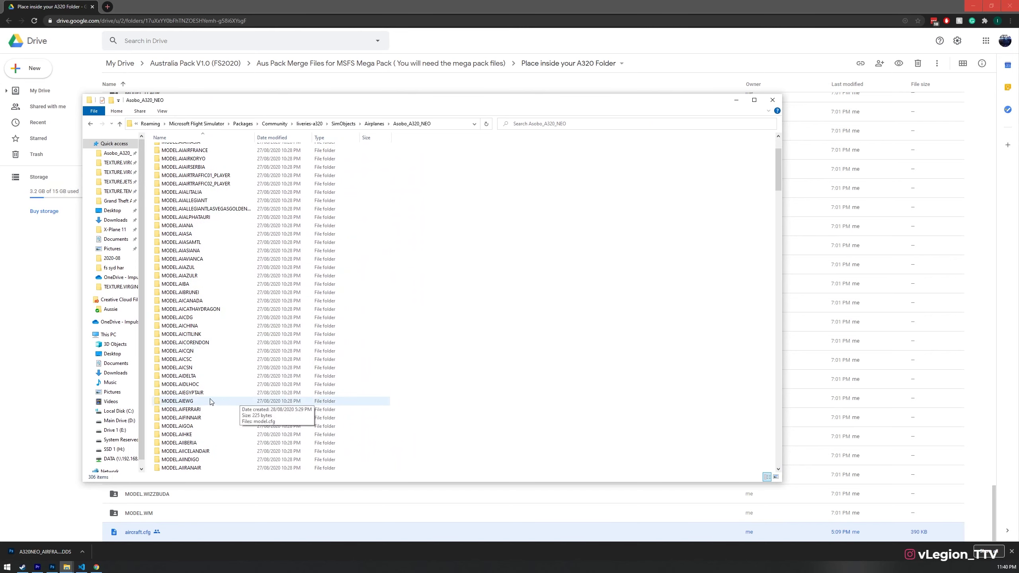
pyautogui.scroll(-3, 211, 401)
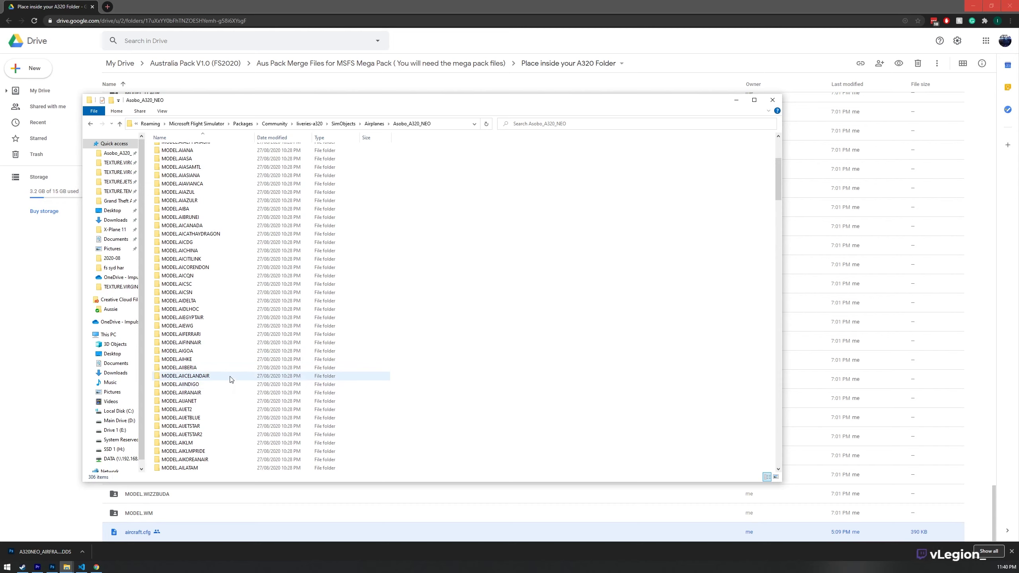
pyautogui.scroll(-1, 231, 382)
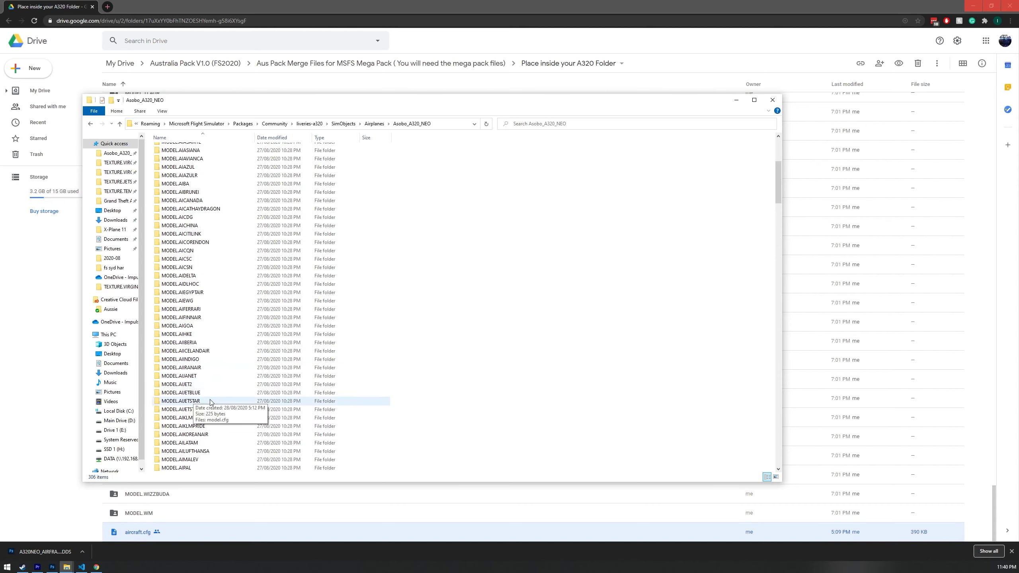
pyautogui.doubleClick(211, 400)
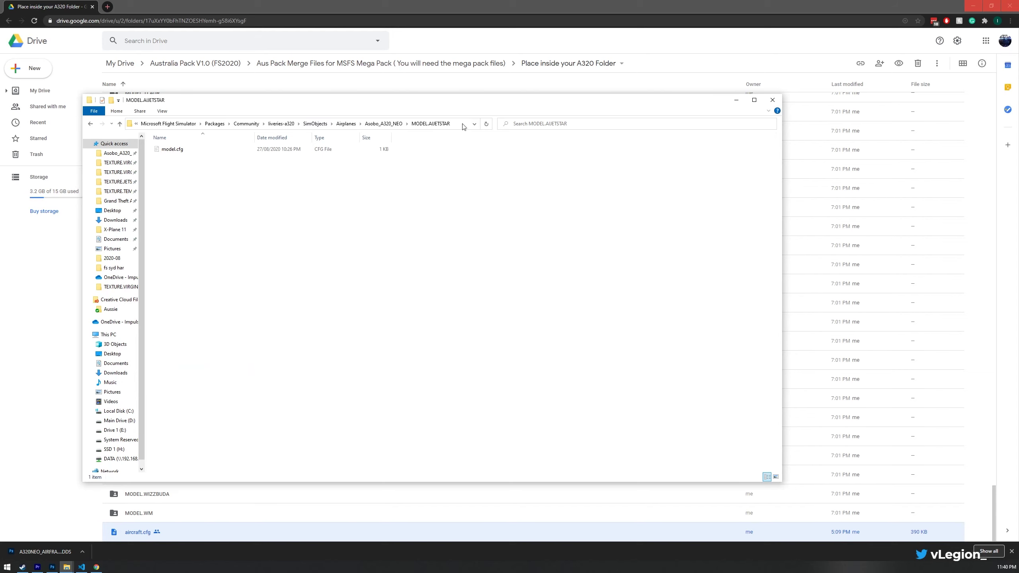
pyautogui.doubleClick(193, 152)
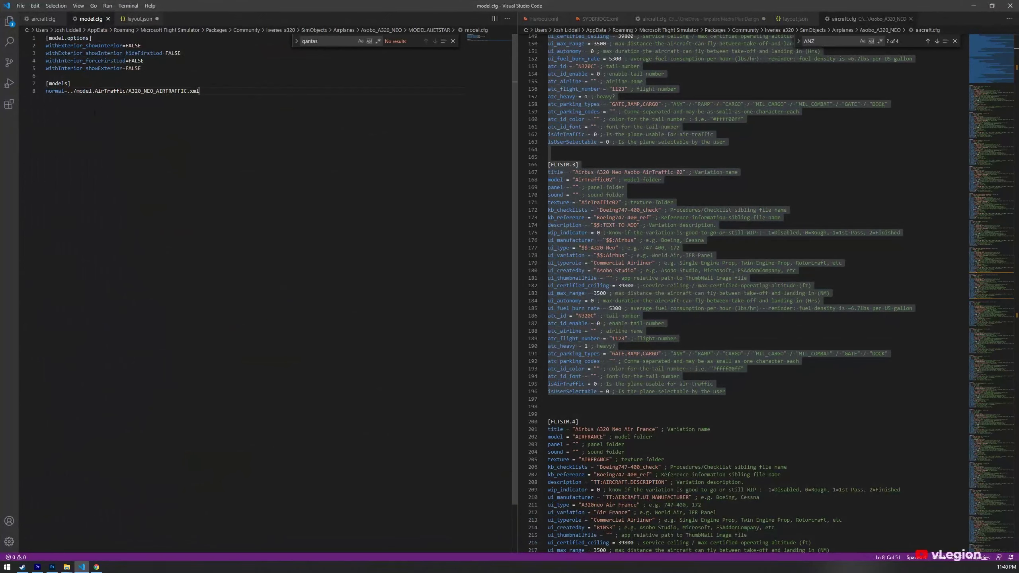
# Examine the withExterior_showInterior and withExterior_showInterior_hideFirstLod options in the AI Jetstar model.cfg.
pyautogui.click(149, 122)
pyautogui.click(154, 66)
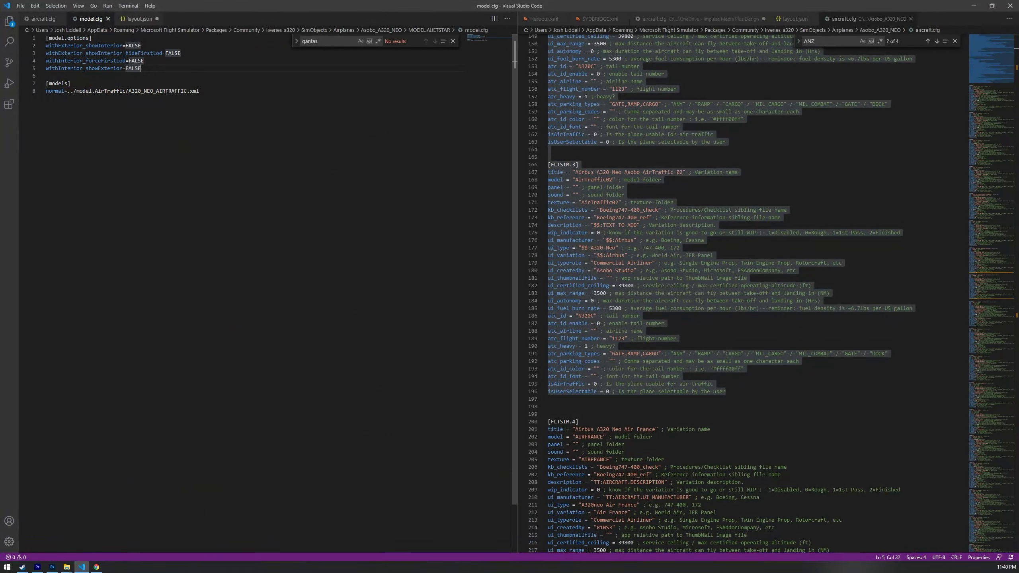
pyautogui.moveTo(46, 45); pyautogui.dragTo(142, 45)
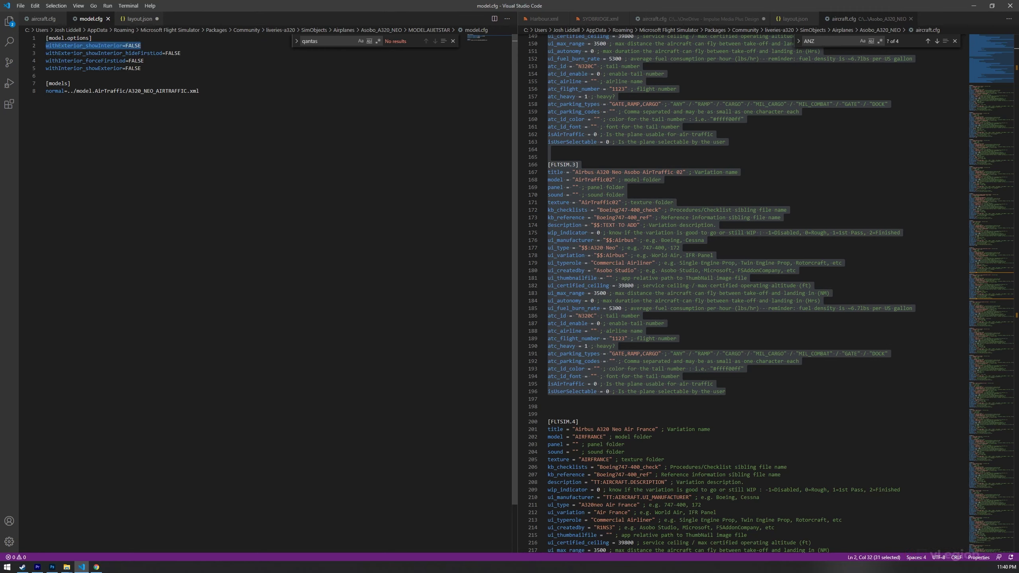
pyautogui.moveTo(92, 53); pyautogui.dragTo(181, 53)
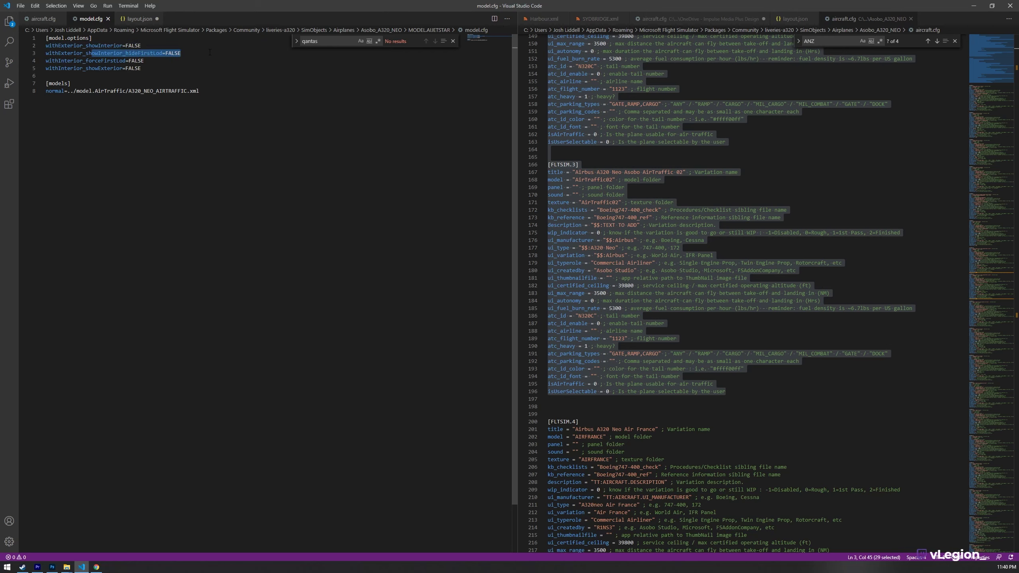
pyautogui.moveTo(162, 53); pyautogui.dragTo(152, 53)
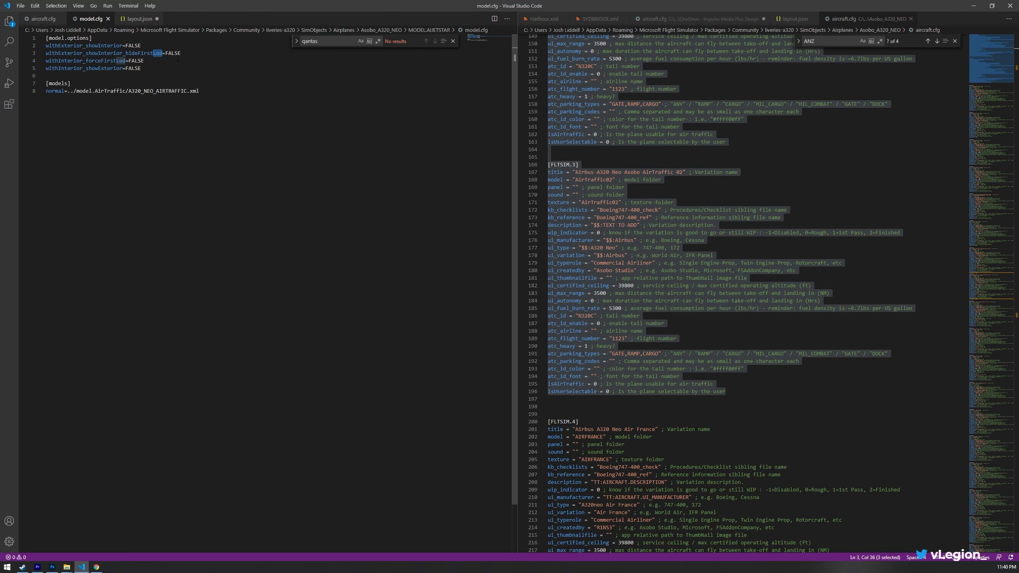
# Examine the hideFirstLod, forceFirstLod and withInterior_showExterior options and the full contents of the AI Jetstar model.cfg.
pyautogui.click(162, 53)
pyautogui.moveTo(183, 52); pyautogui.dragTo(58, 53)
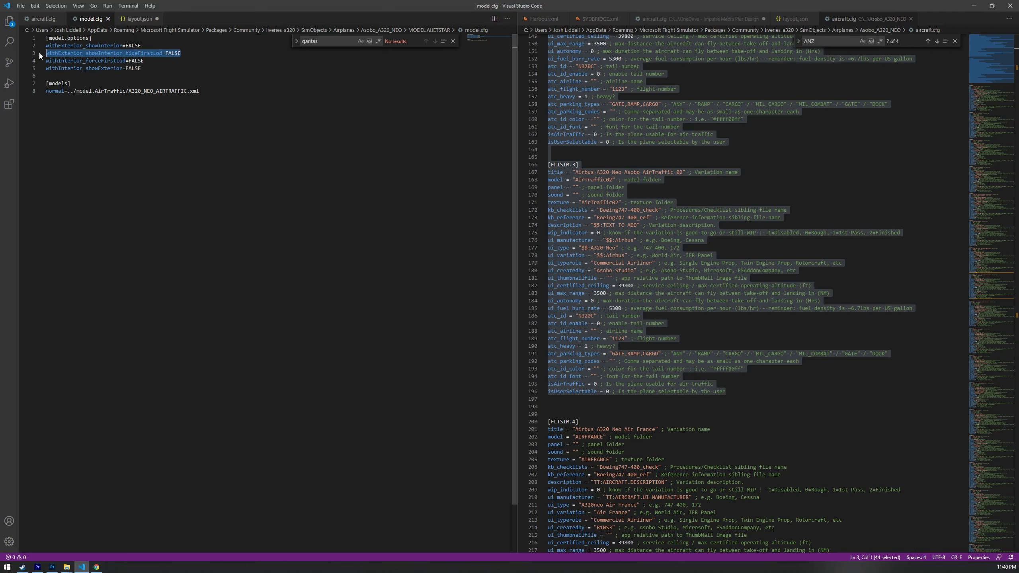
pyautogui.click(149, 60)
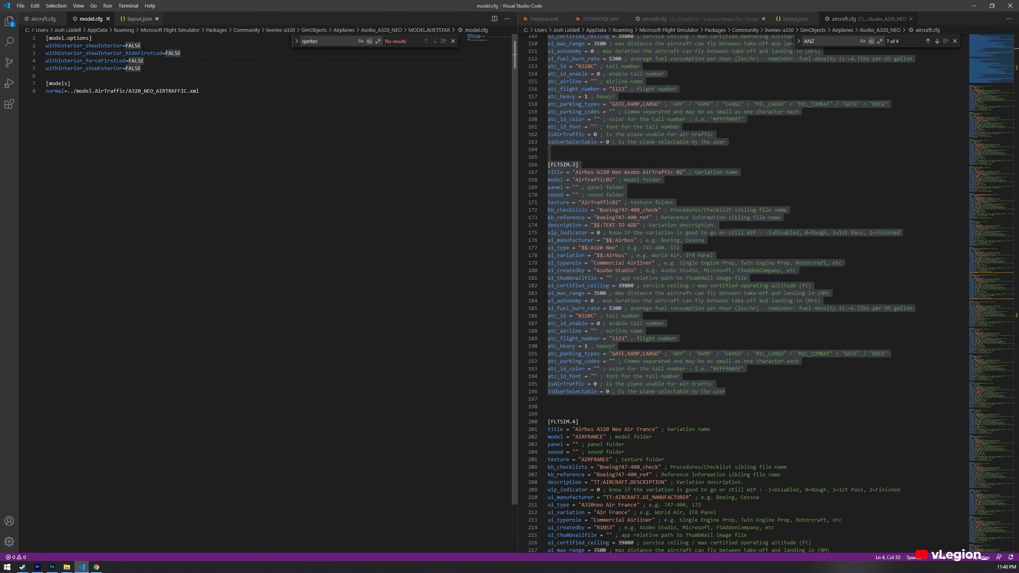
pyautogui.moveTo(144, 60); pyautogui.dragTo(45, 60)
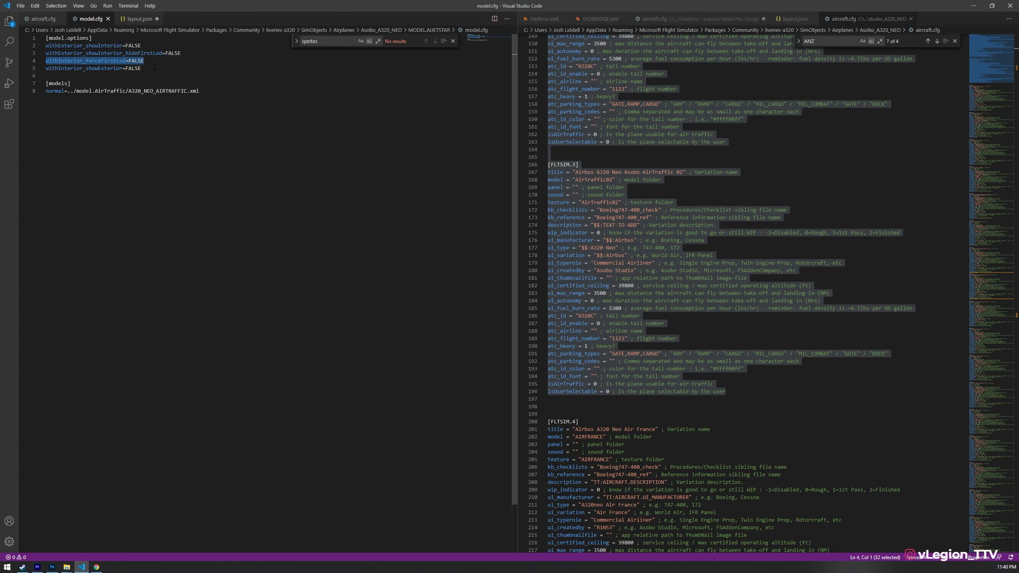
pyautogui.moveTo(141, 69); pyautogui.dragTo(33, 67)
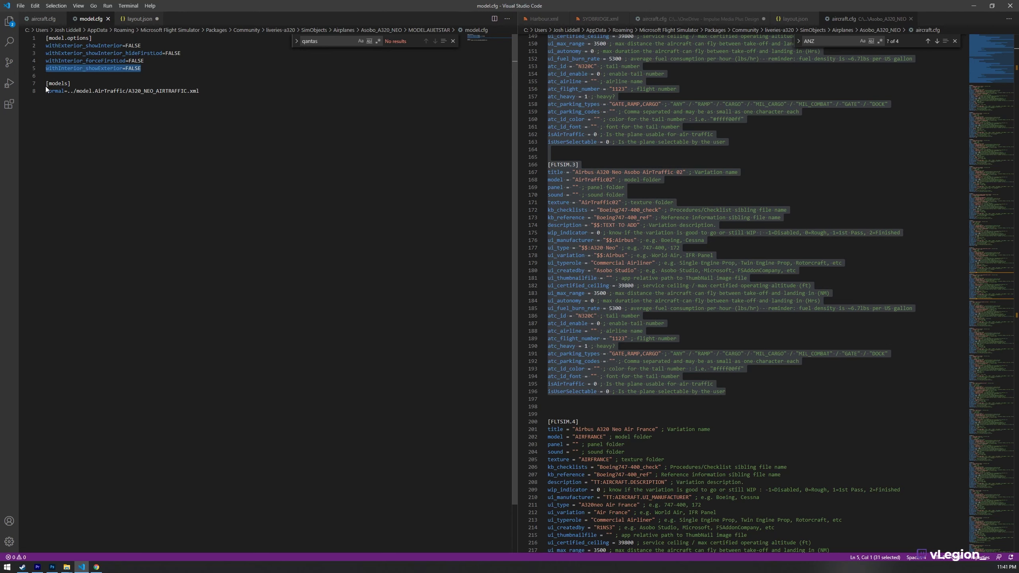
pyautogui.moveTo(205, 91); pyautogui.dragTo(6, 34)
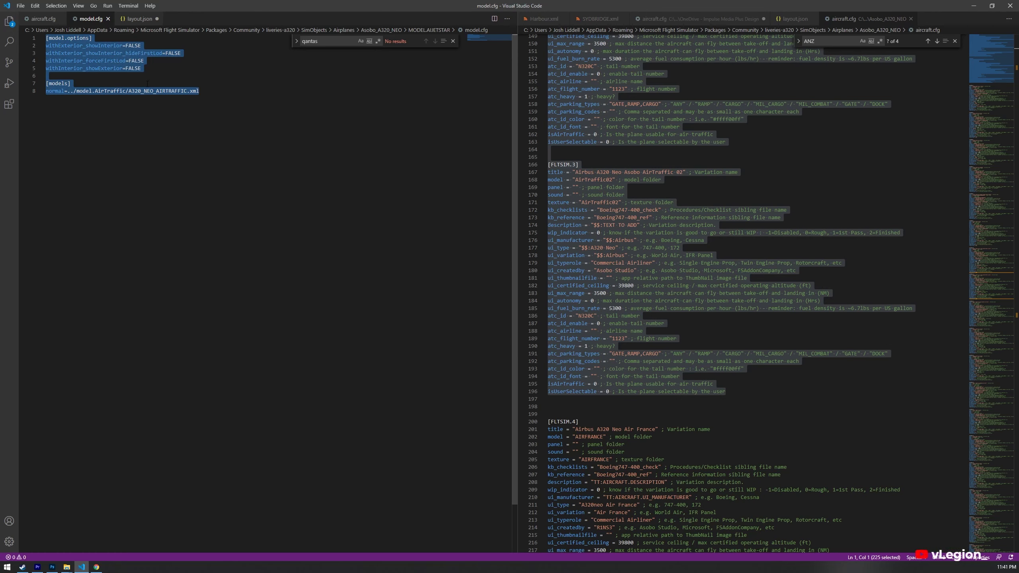
pyautogui.click(96, 62)
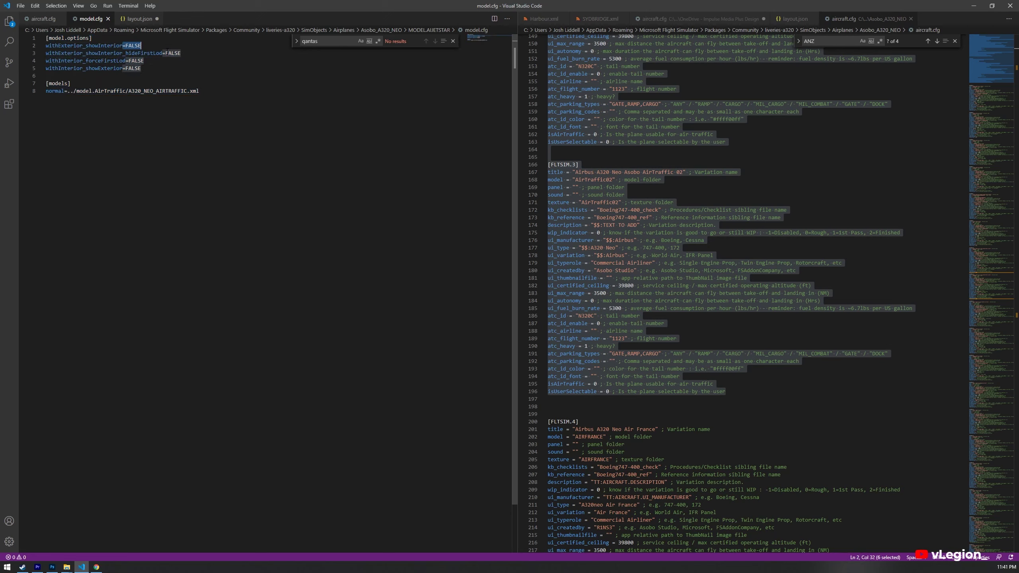
pyautogui.moveTo(119, 68); pyautogui.dragTo(170, 68)
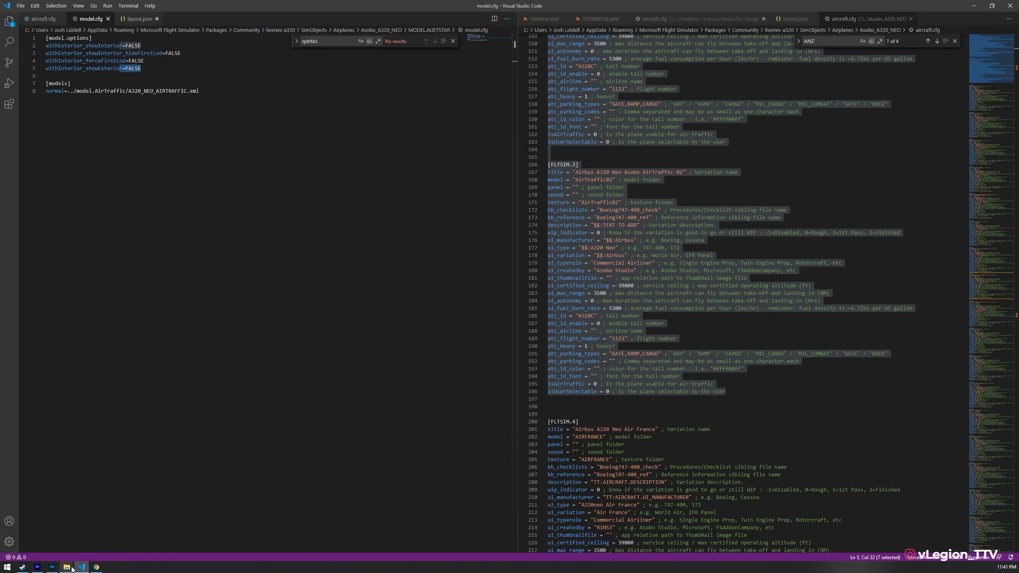
# Return to the Asobo_A320_NEO folder in File Explorer and open model.cfg from the MODEL.JETSTAR folder.
pyautogui.moveTo(72, 568)
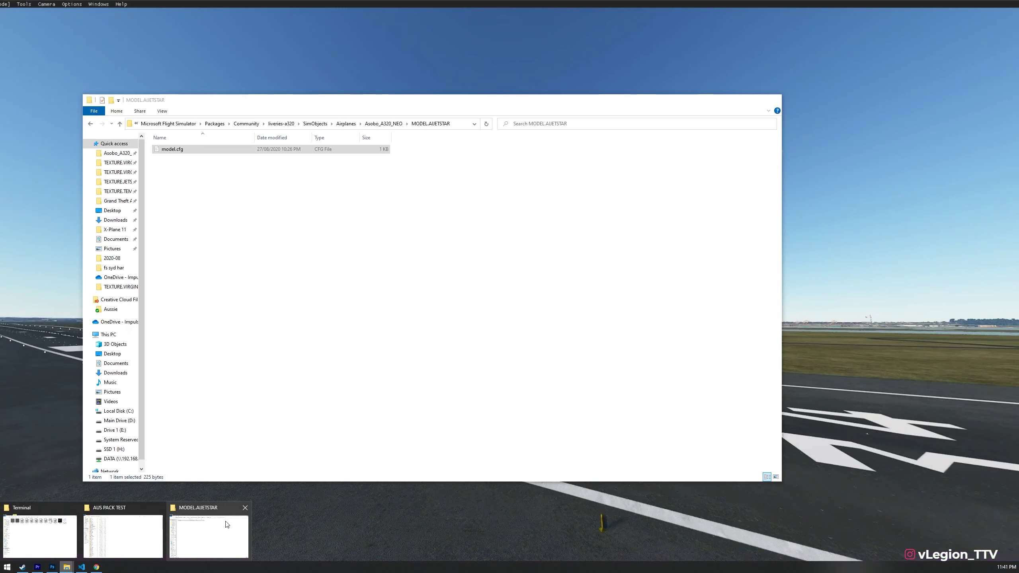
pyautogui.click(207, 535)
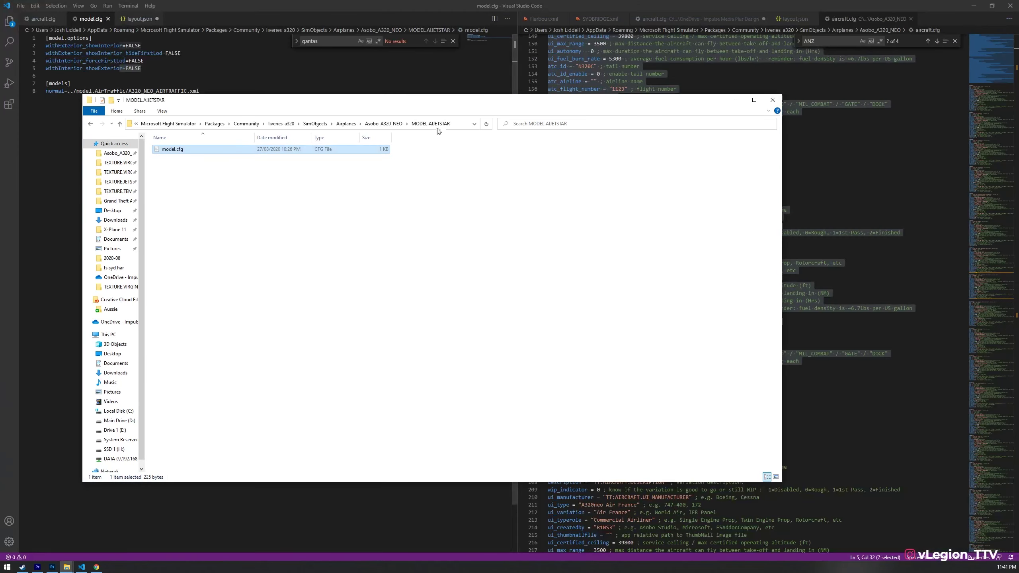
pyautogui.click(383, 123)
pyautogui.scroll(-20, 264, 317)
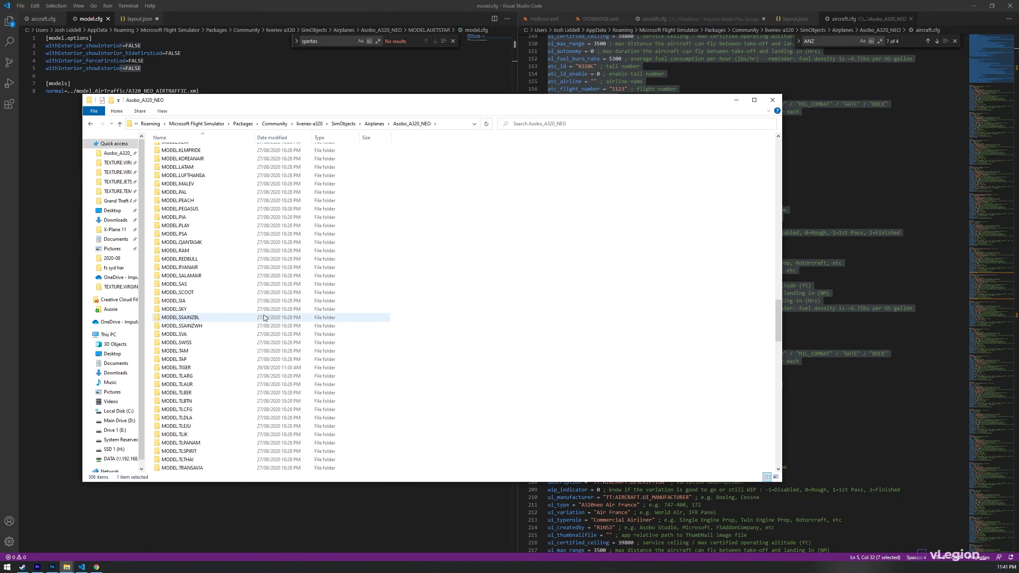
pyautogui.scroll(-20, 264, 317)
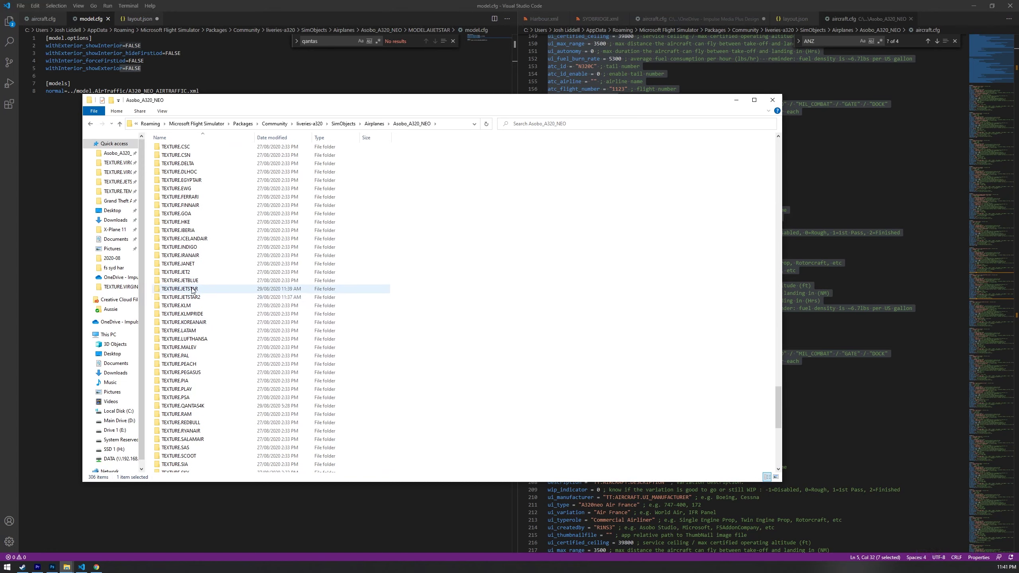
pyautogui.scroll(18, 195, 290)
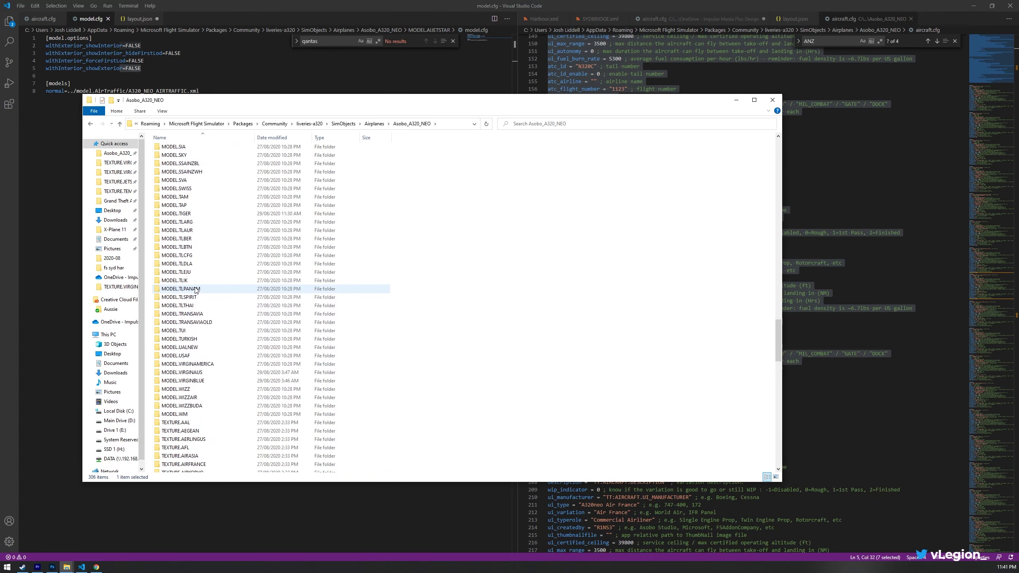
pyautogui.scroll(1, 194, 291)
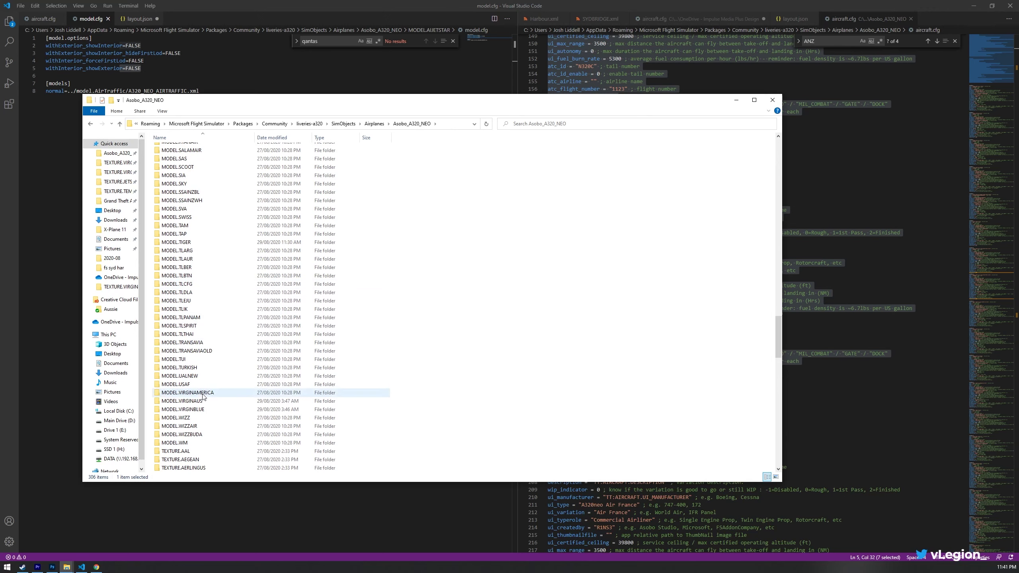
pyautogui.scroll(3, 201, 379)
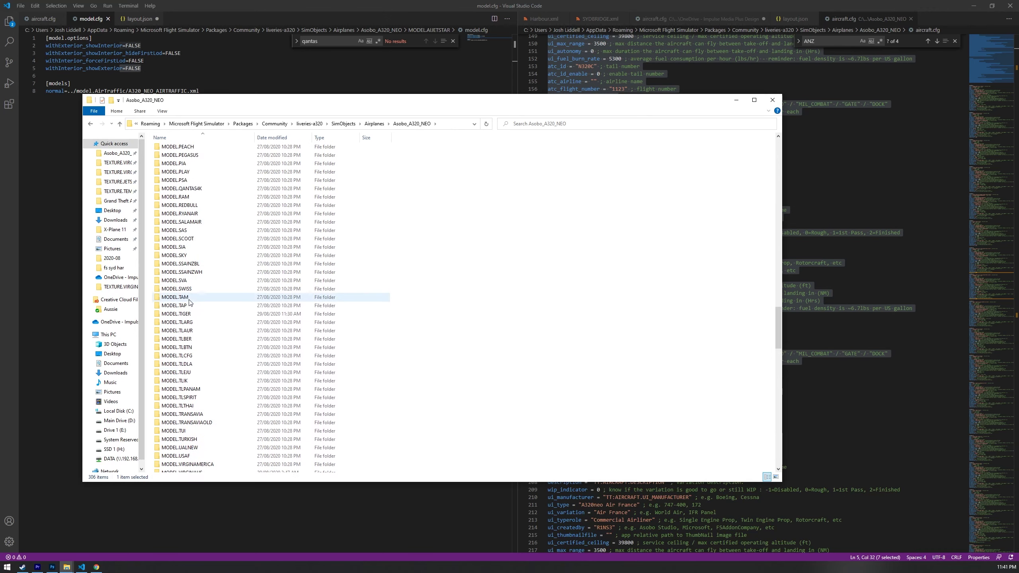
pyautogui.scroll(6, 190, 301)
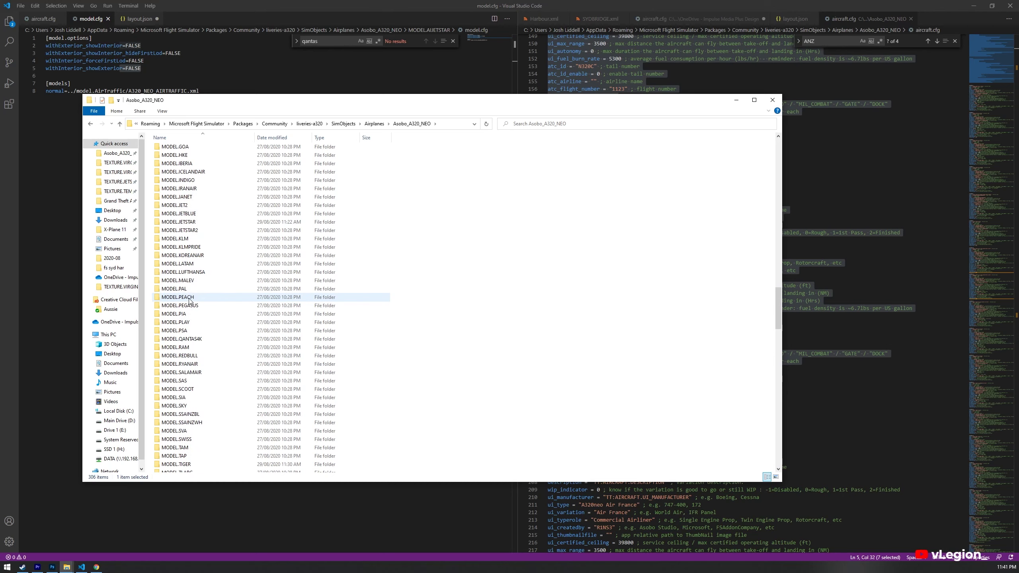
pyautogui.scroll(1, 191, 264)
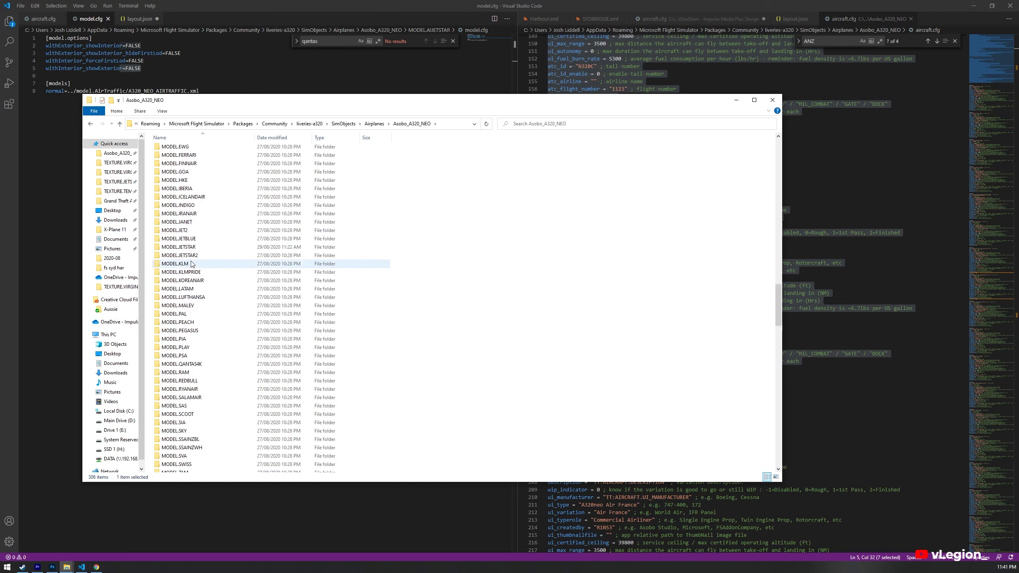
pyautogui.doubleClick(186, 246)
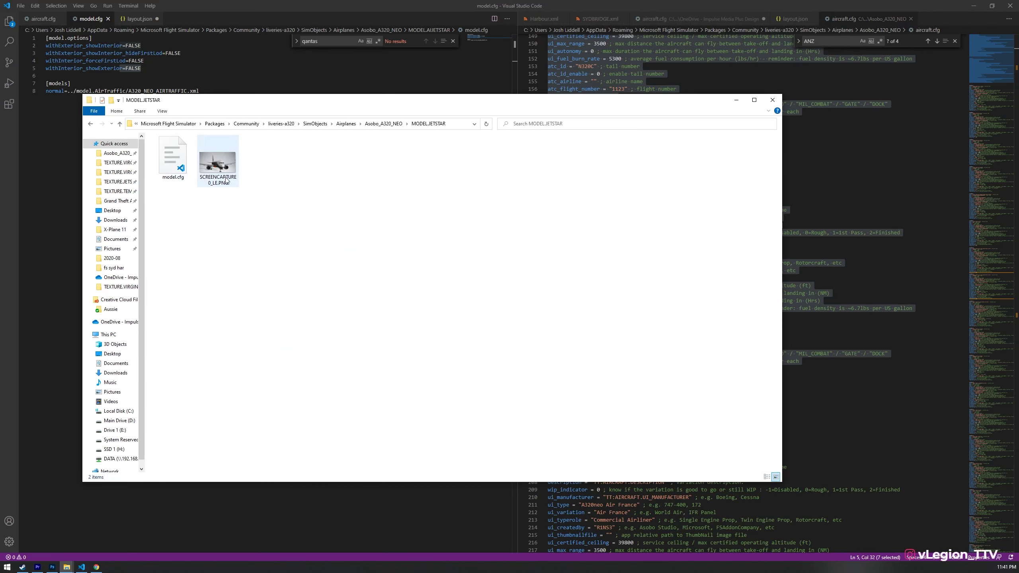
pyautogui.doubleClick(173, 145)
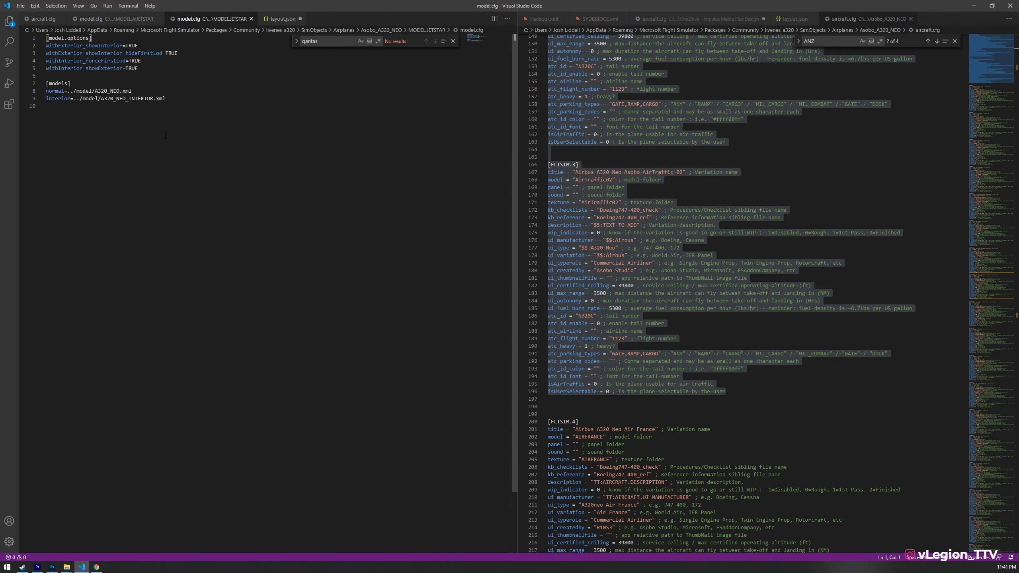
# Examine the interior model line and the model.options block in the regular Jetstar model.cfg.
pyautogui.click(110, 124)
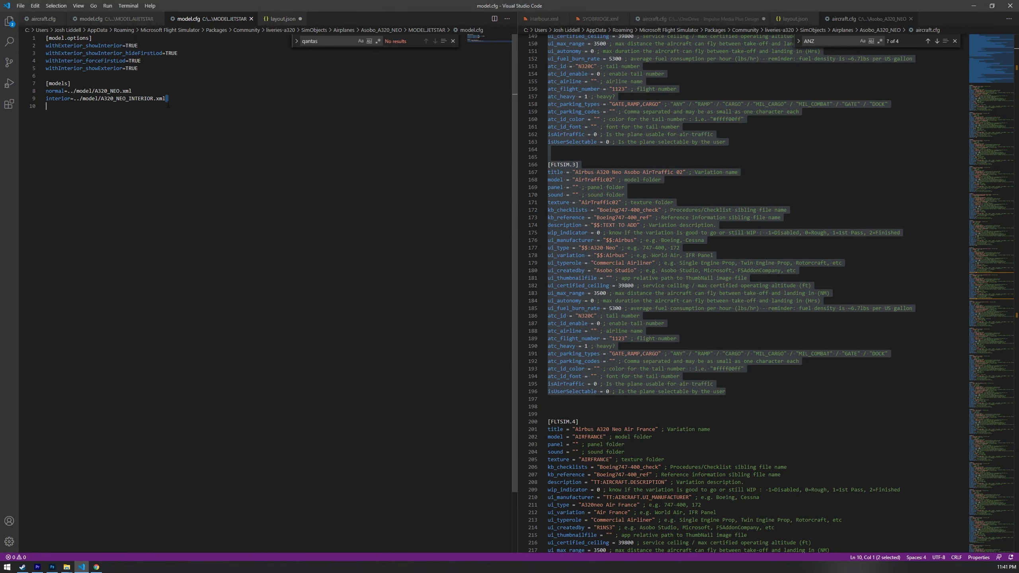
pyautogui.moveTo(166, 99); pyautogui.dragTo(41, 101)
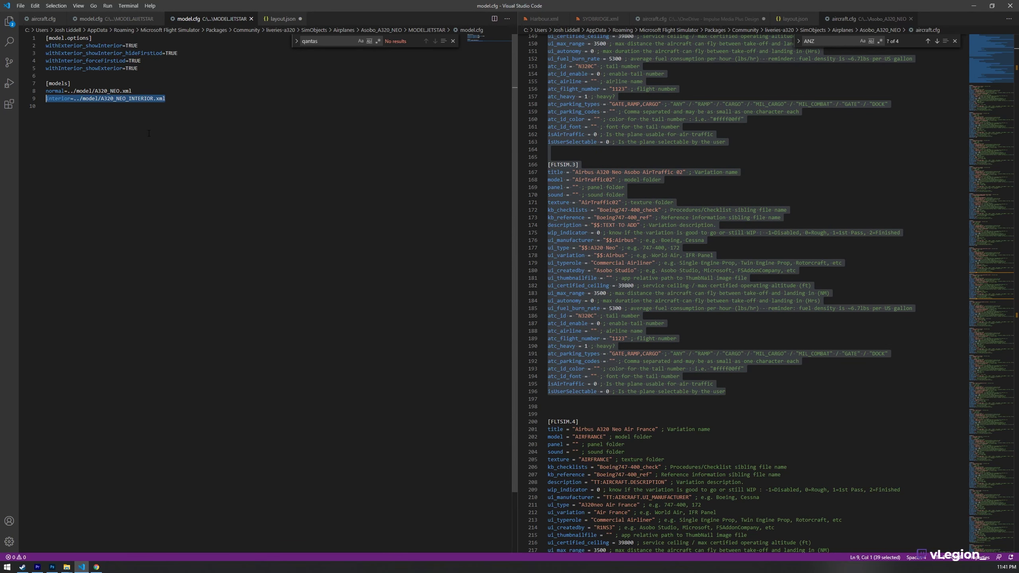
pyautogui.moveTo(138, 68); pyautogui.dragTo(28, 46)
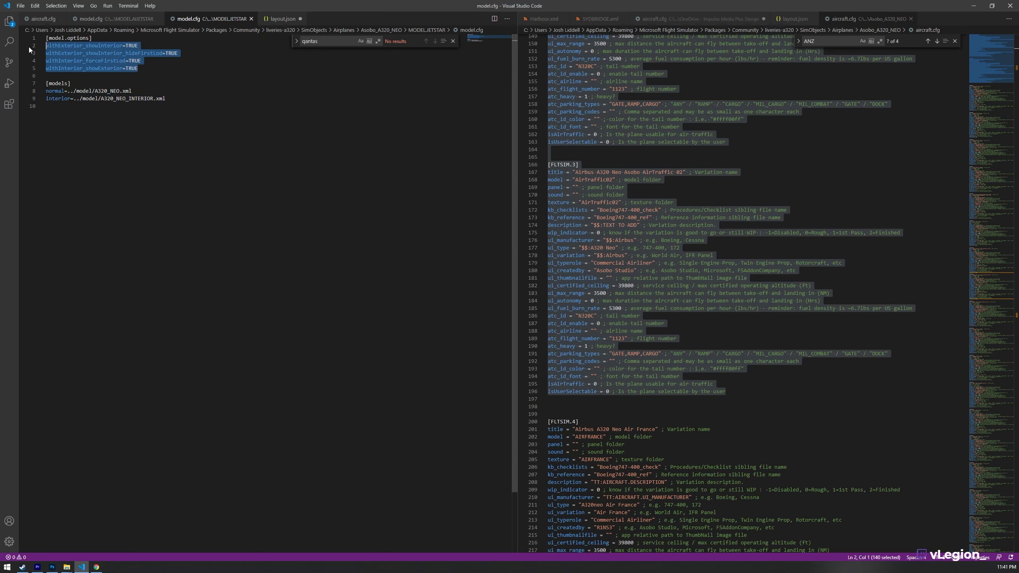
pyautogui.moveTo(142, 116); pyautogui.dragTo(38, 42)
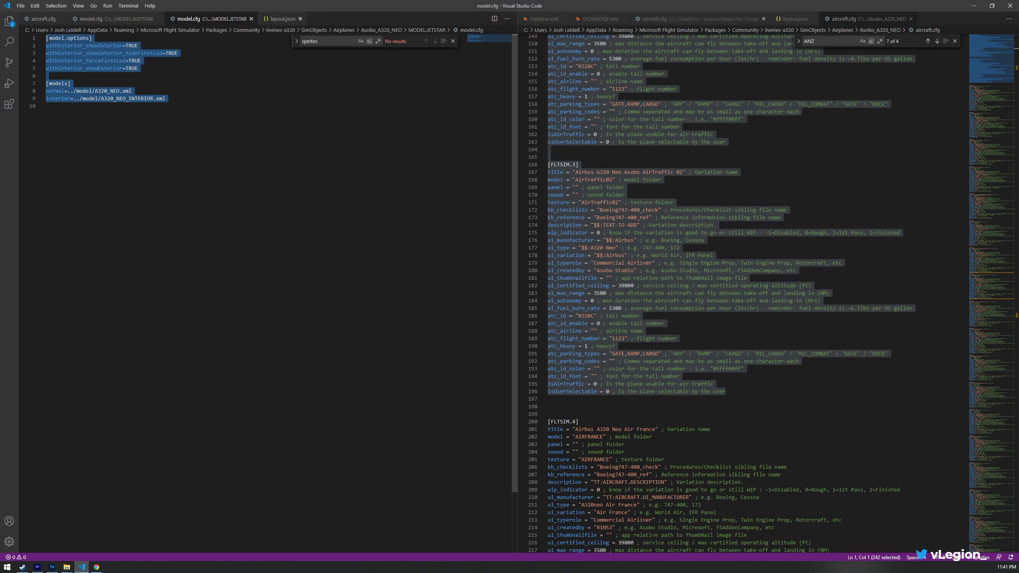
# Go back to the MODEL.AIJETSTAR model.cfg and compare its full contents with the regular Jetstar version.
pyautogui.click(116, 18)
pyautogui.moveTo(199, 92); pyautogui.dragTo(44, 37)
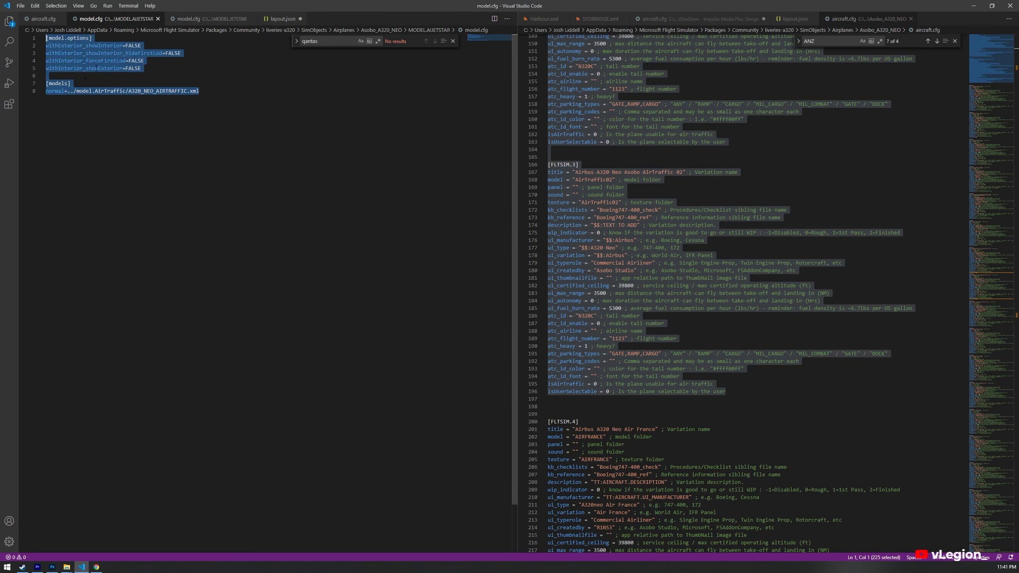
pyautogui.press('Right')
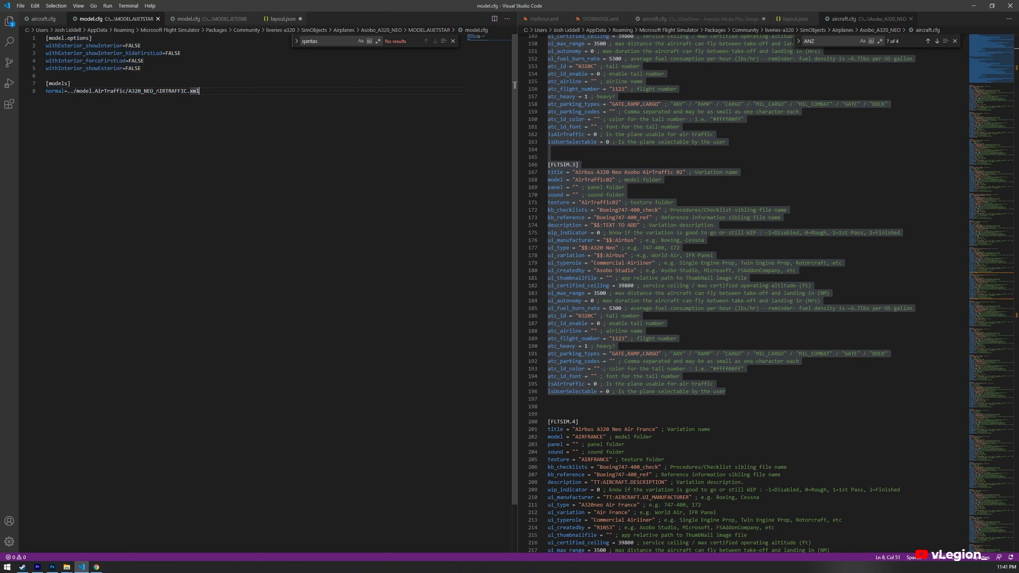
pyautogui.moveTo(218, 89); pyautogui.dragTo(40, 36)
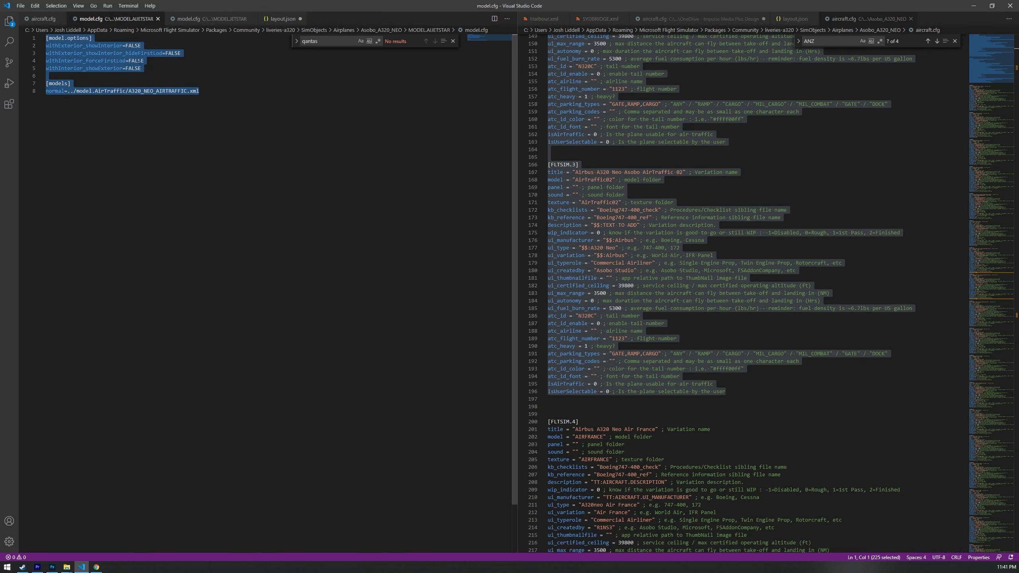
# Switch to layout.json and locate the complete MODEL.AAL/model.cfg entry near the start of the file.
pyautogui.click(268, 18)
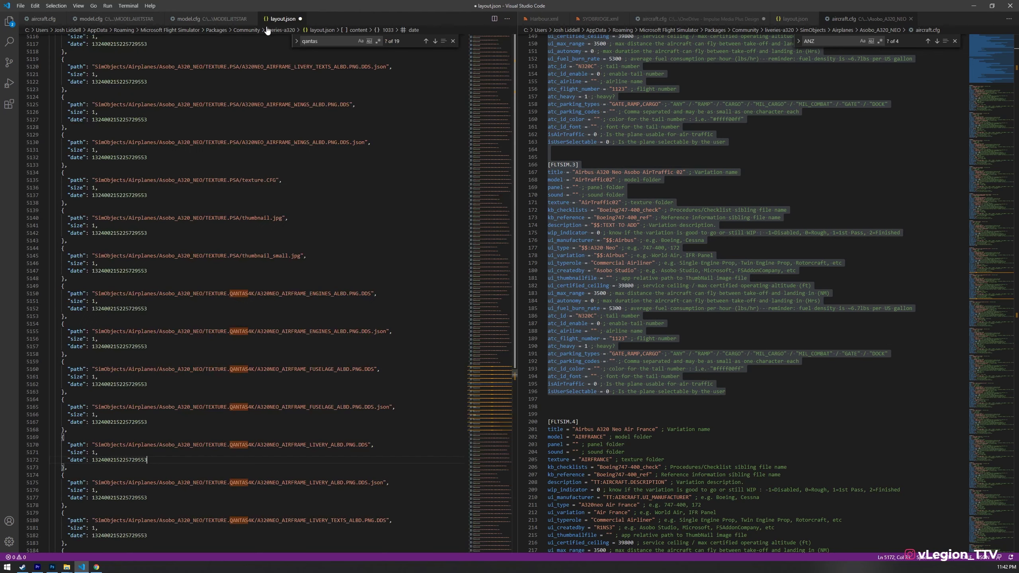
pyautogui.scroll(-3, 319, 240)
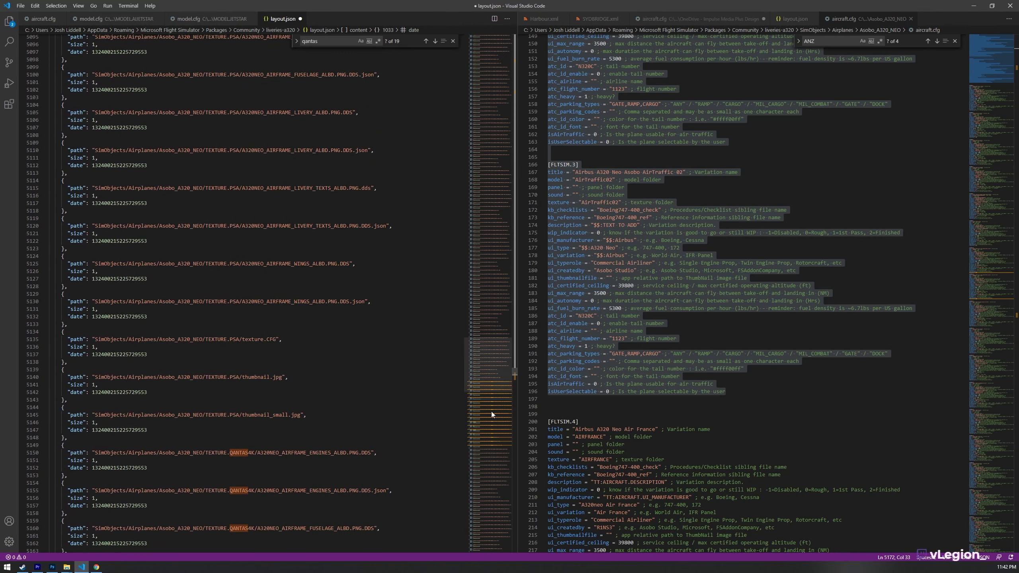
pyautogui.click(491, 414)
pyautogui.click(480, 349)
pyautogui.moveTo(480, 349); pyautogui.dragTo(491, 49)
pyautogui.scroll(3, 490, 49)
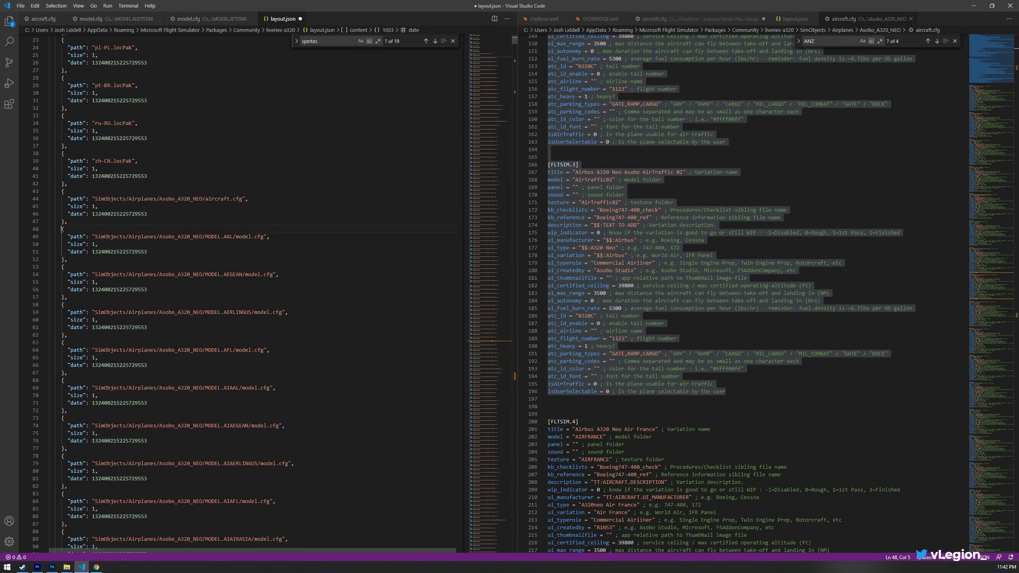
pyautogui.moveTo(50, 229); pyautogui.dragTo(131, 256)
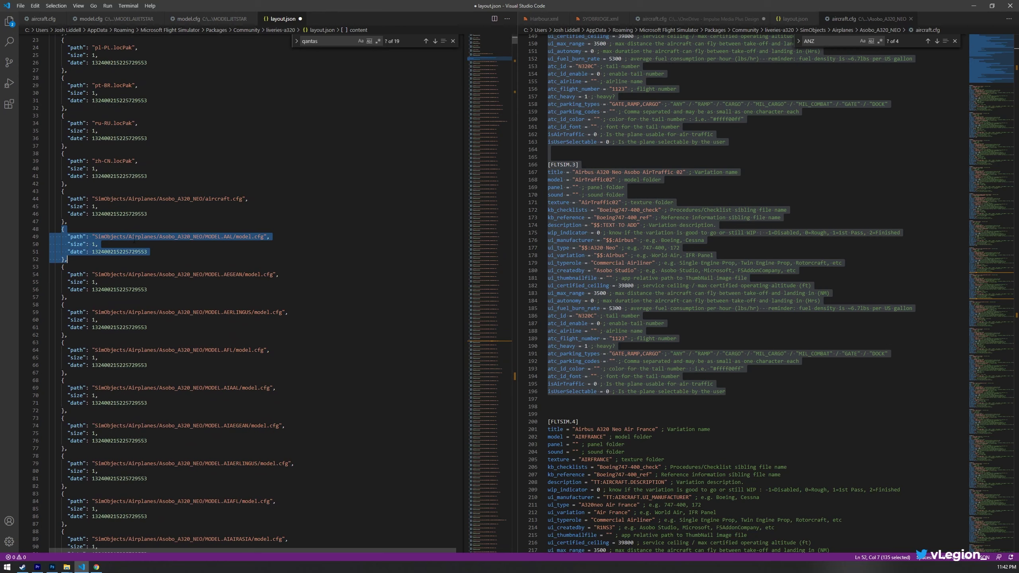
# Examine the path line of the MODEL.AAL entry in layout.json, its AAL folder name and the entry's opening bracket.
pyautogui.click(91, 237)
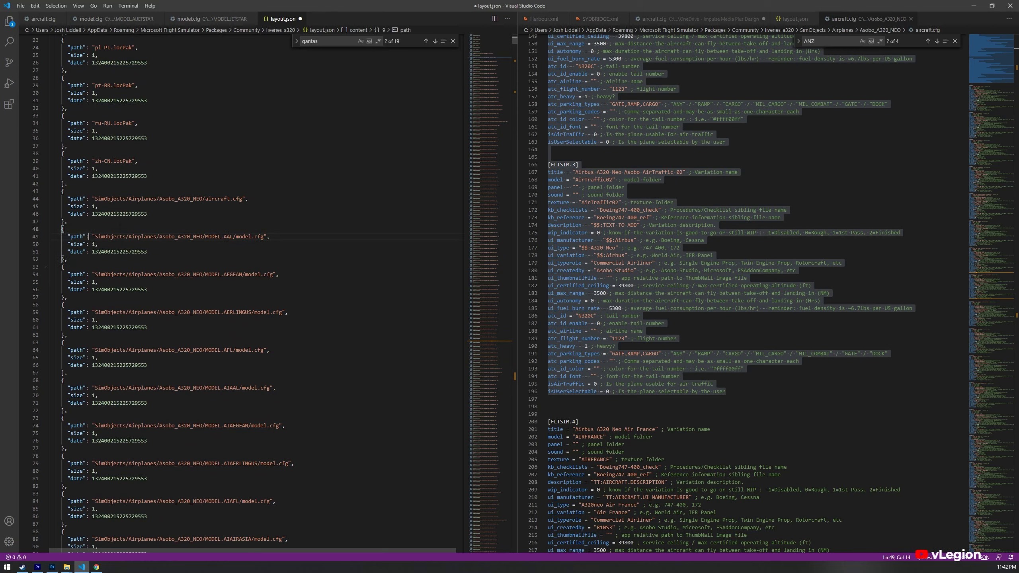
pyautogui.moveTo(94, 237); pyautogui.dragTo(203, 238)
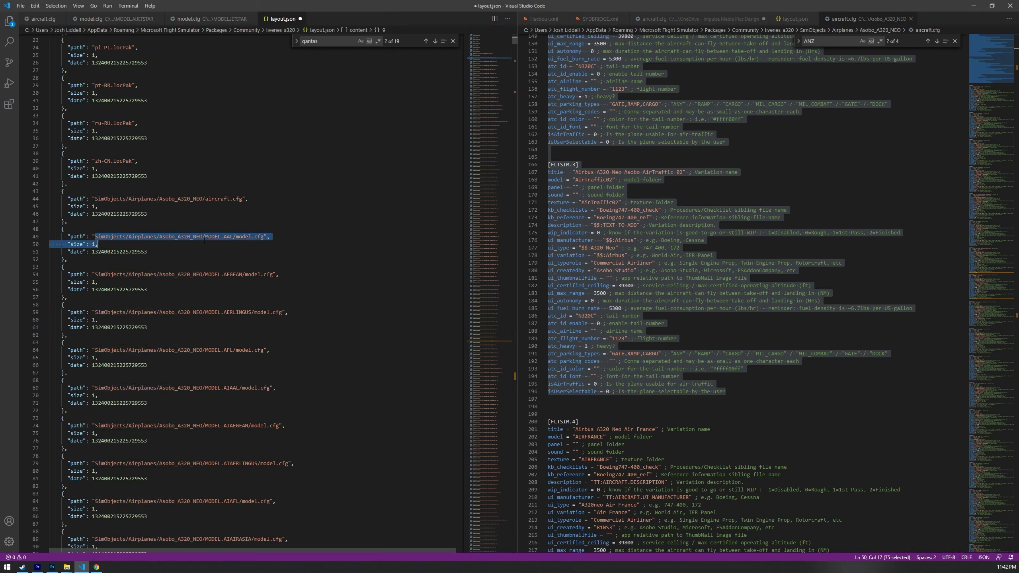
pyautogui.moveTo(203, 238); pyautogui.dragTo(205, 237)
pyautogui.click(228, 237)
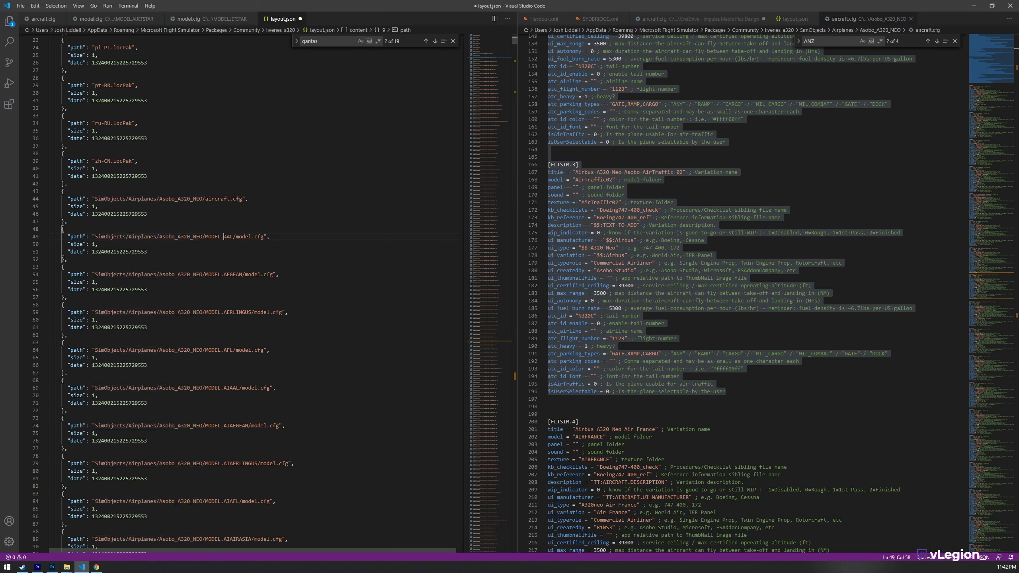
pyautogui.doubleClick(228, 237)
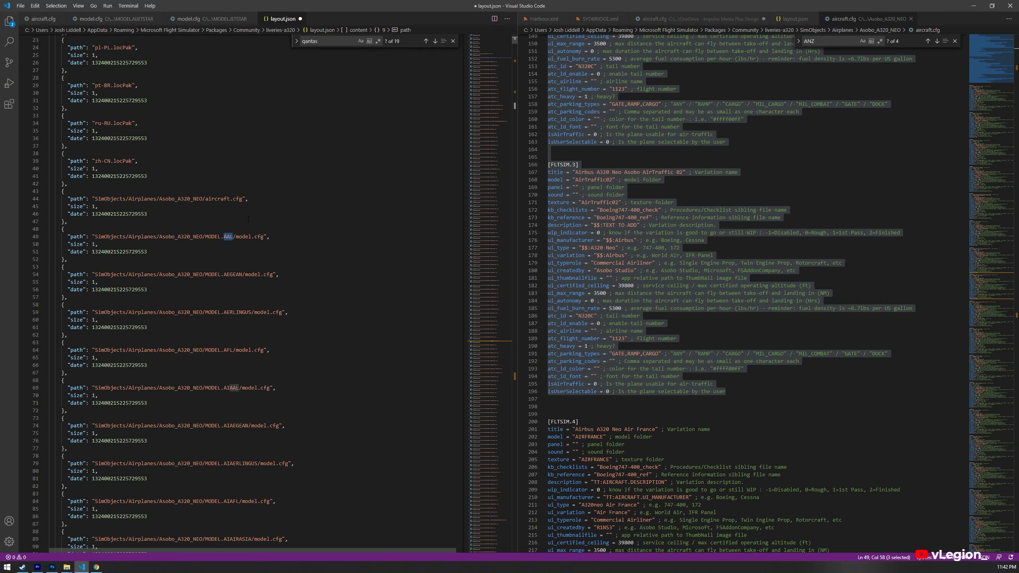
pyautogui.press('End')
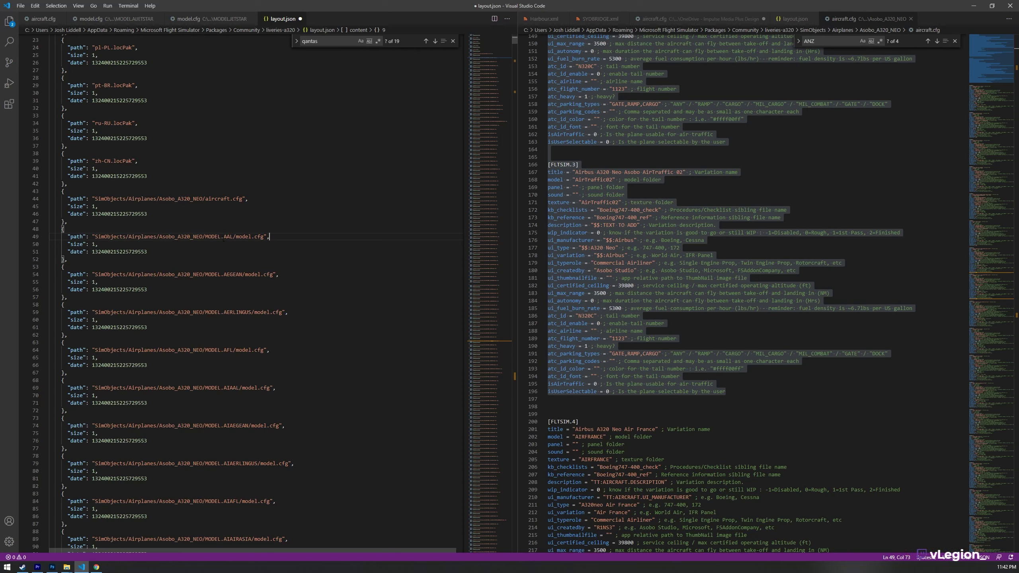
pyautogui.moveTo(223, 237); pyautogui.dragTo(236, 236)
pyautogui.moveTo(69, 221); pyautogui.dragTo(64, 229)
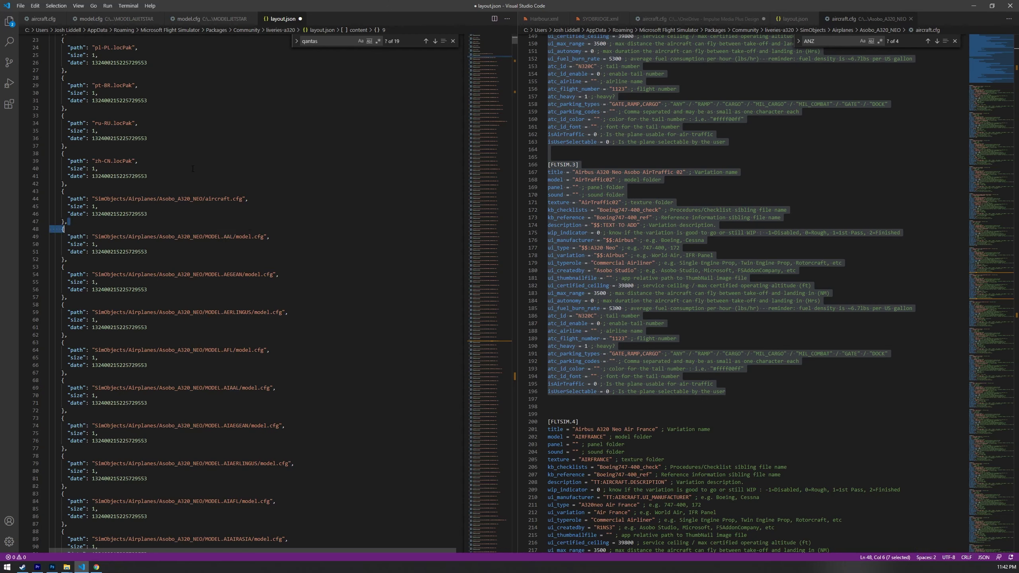